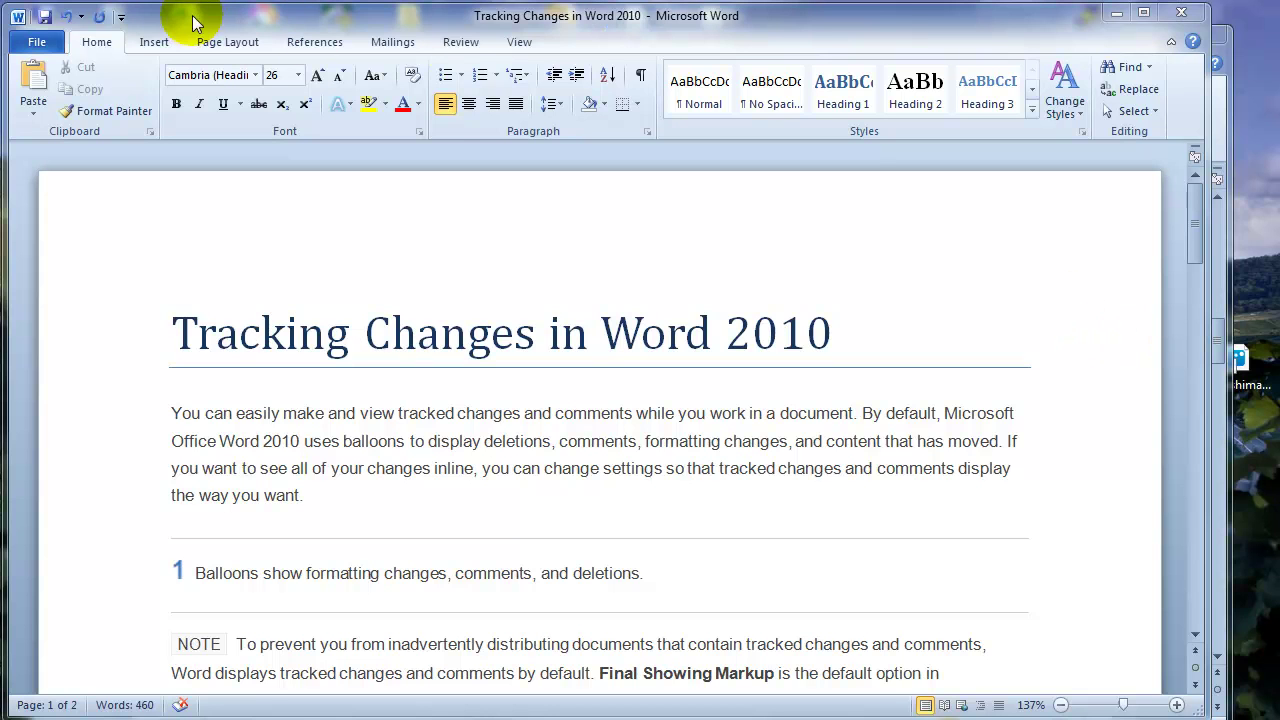
Show the Review tab's tracking tools for the Requirements Gathering document.
left_click(457, 42)
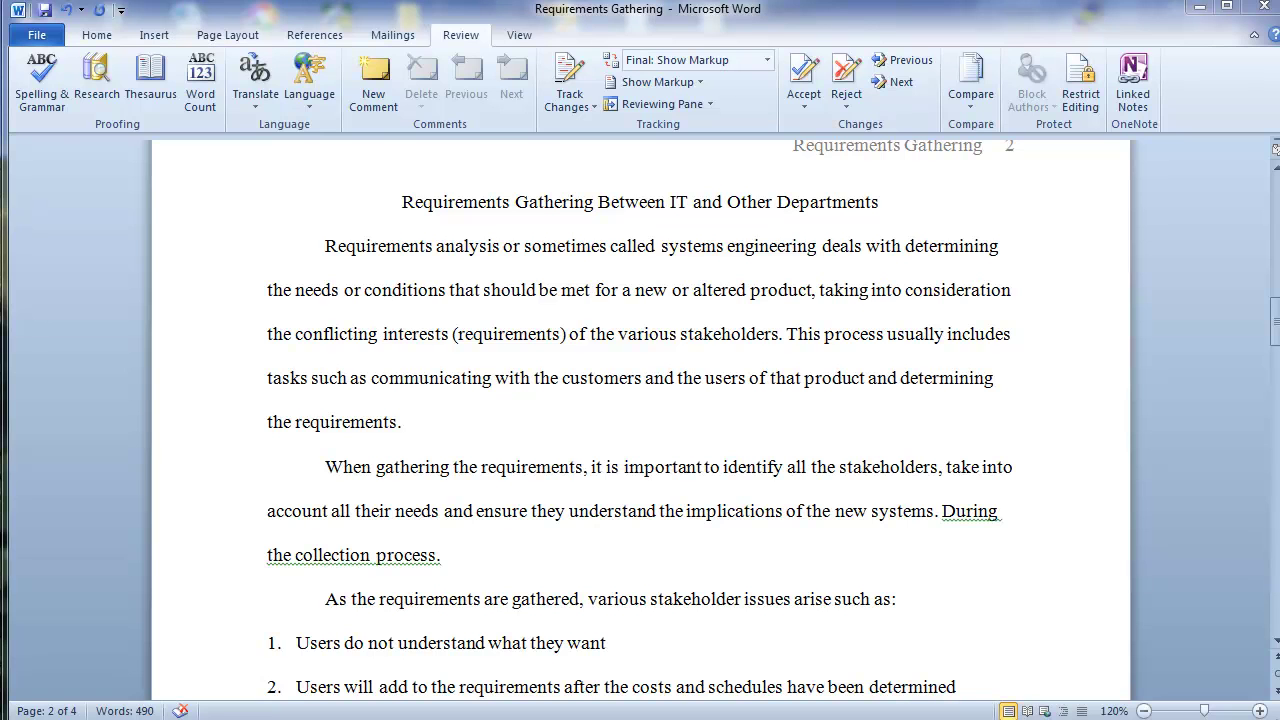
Set Word's user name and initials to the reviewer's full name and initials.
left_click(97, 34)
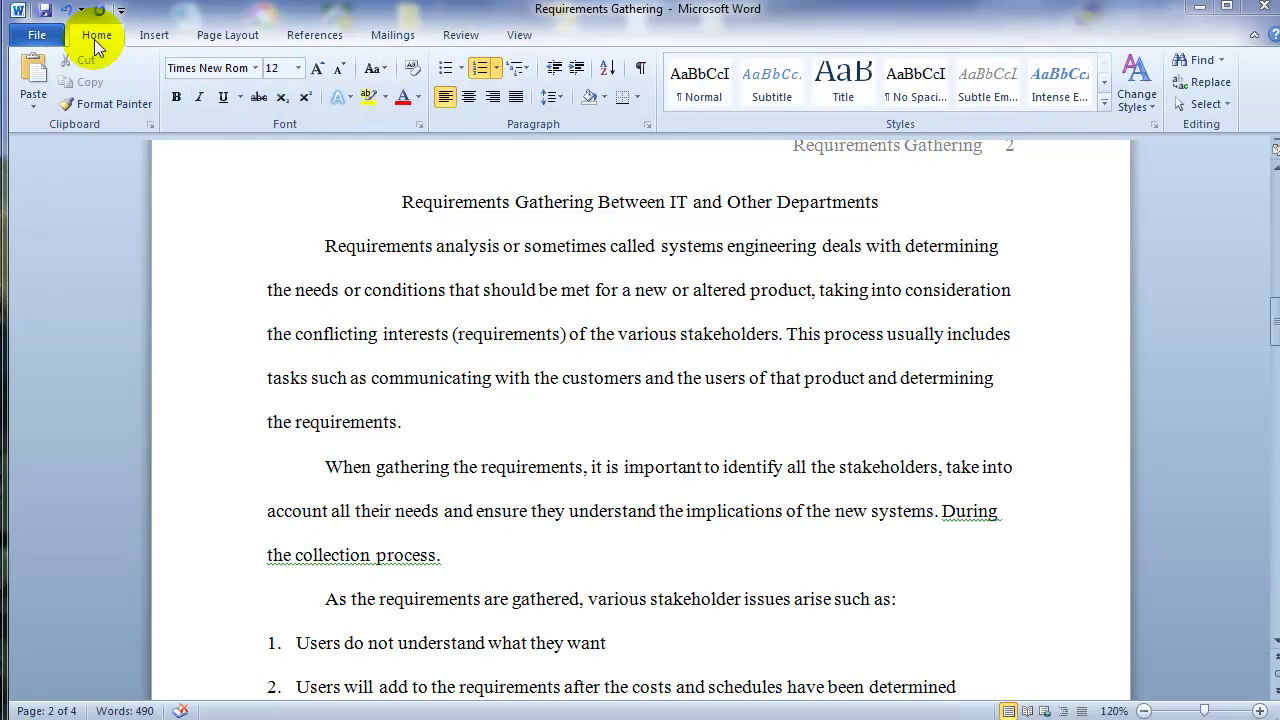
left_click(455, 33)
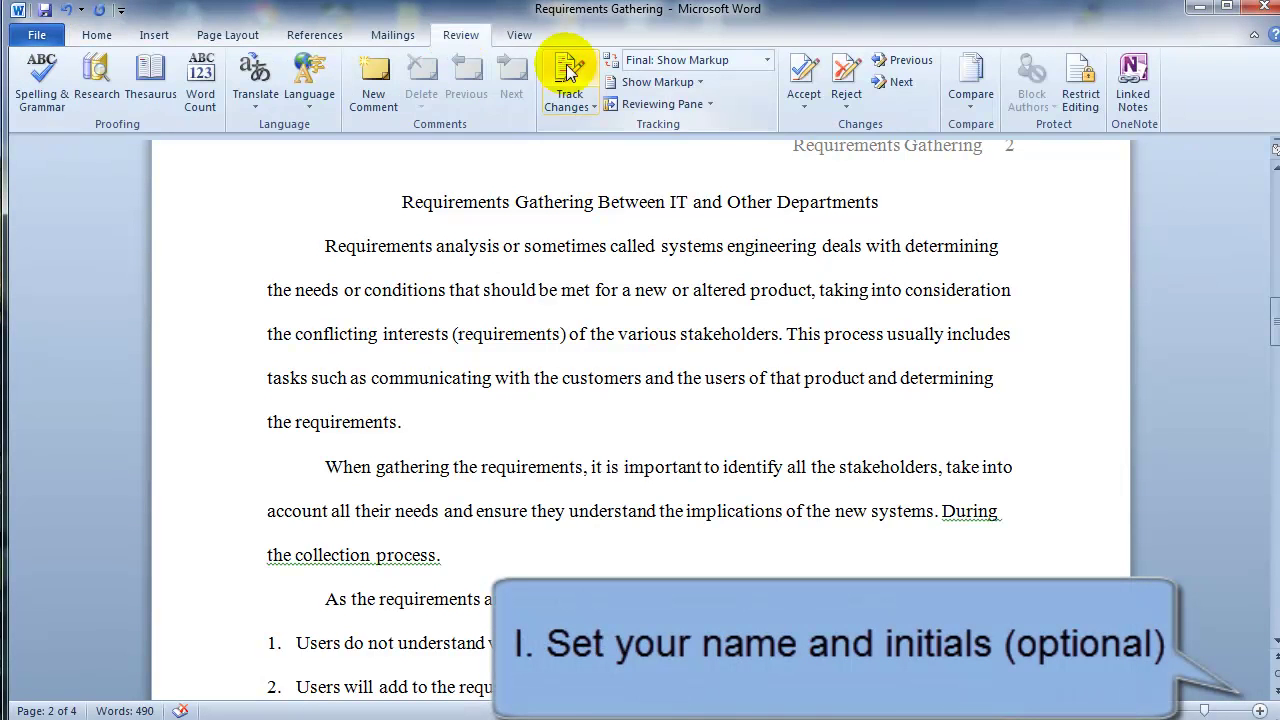
left_click(594, 108)
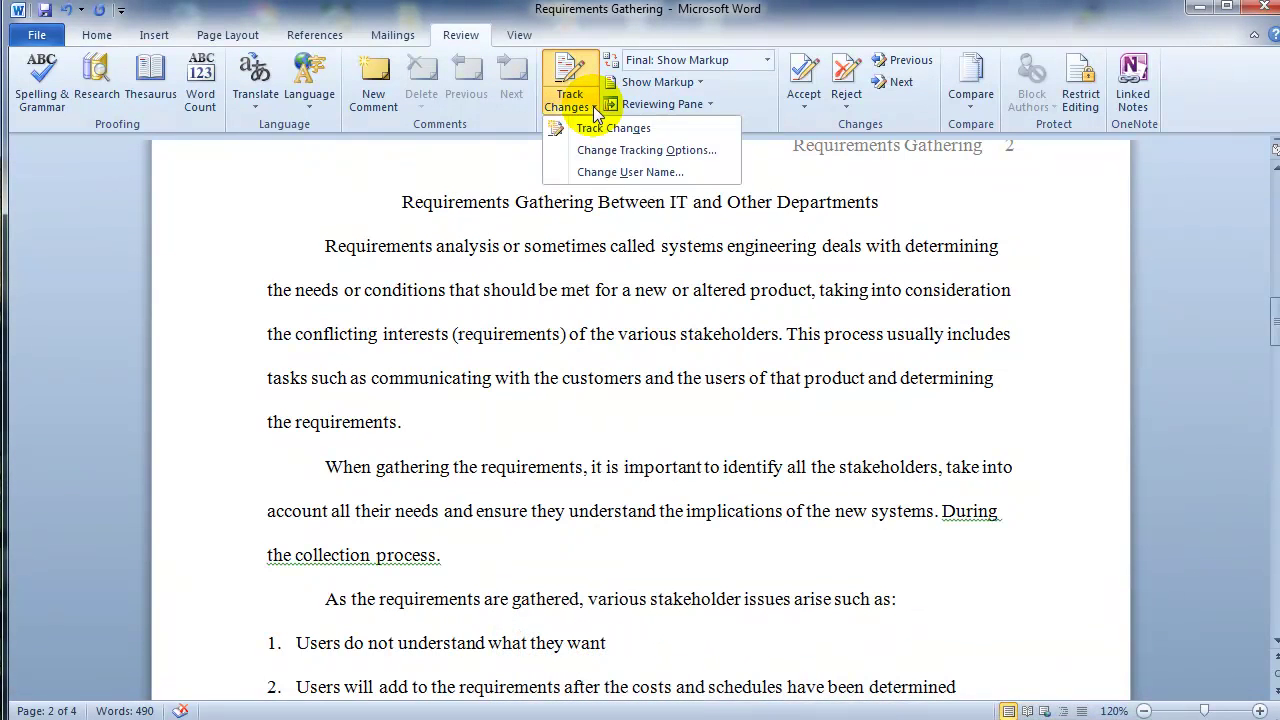
left_click(596, 177)
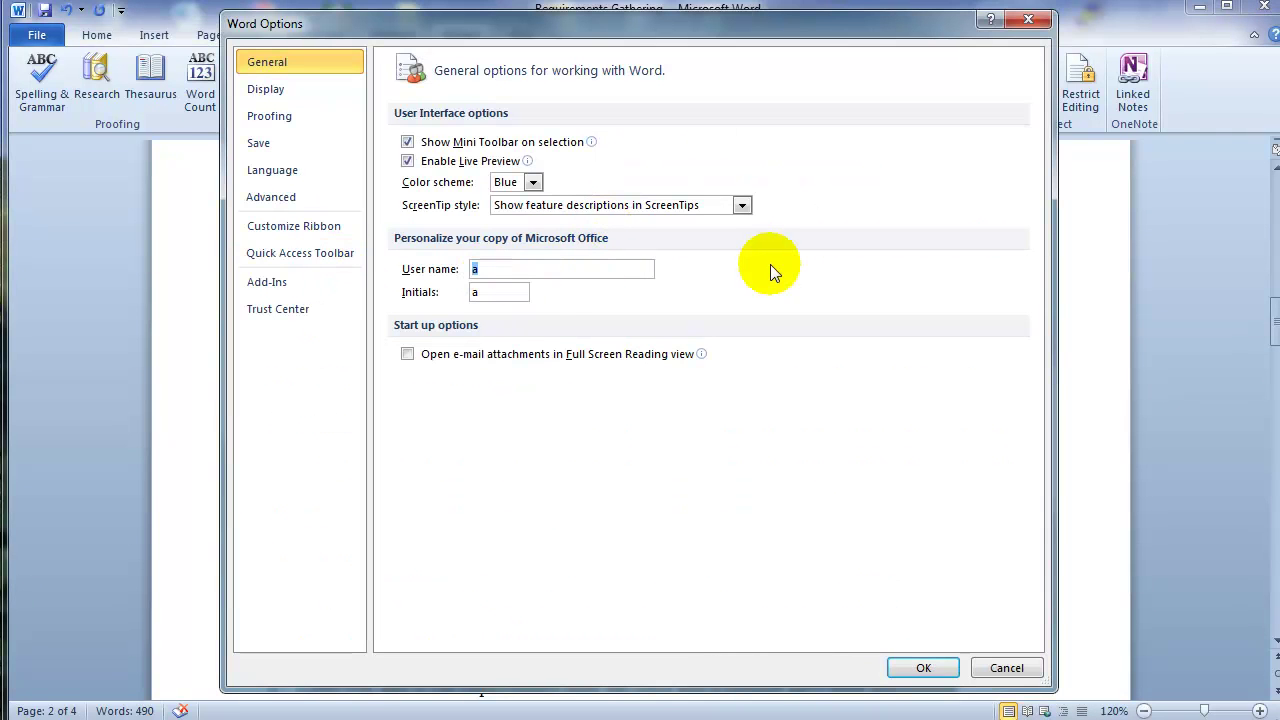
type("Hubert ")
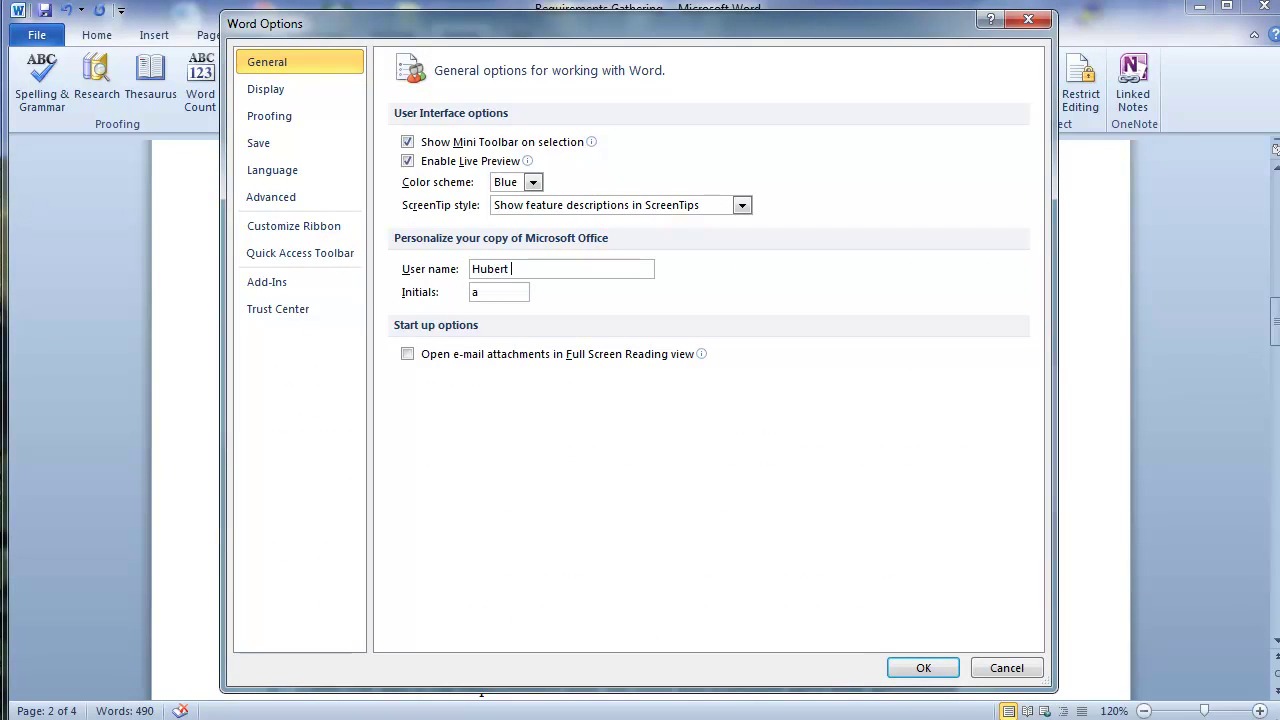
type("Simms")
key("Tab")
type("HS")
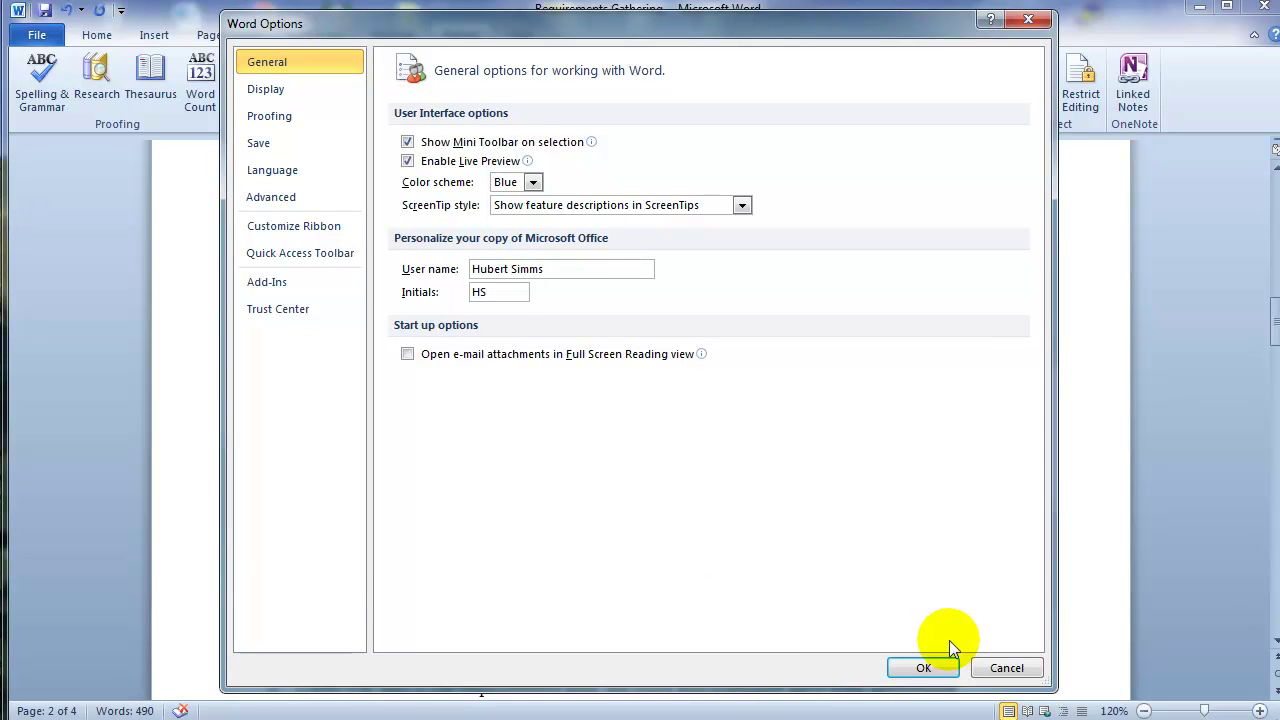
left_click(925, 666)
left_click(595, 107)
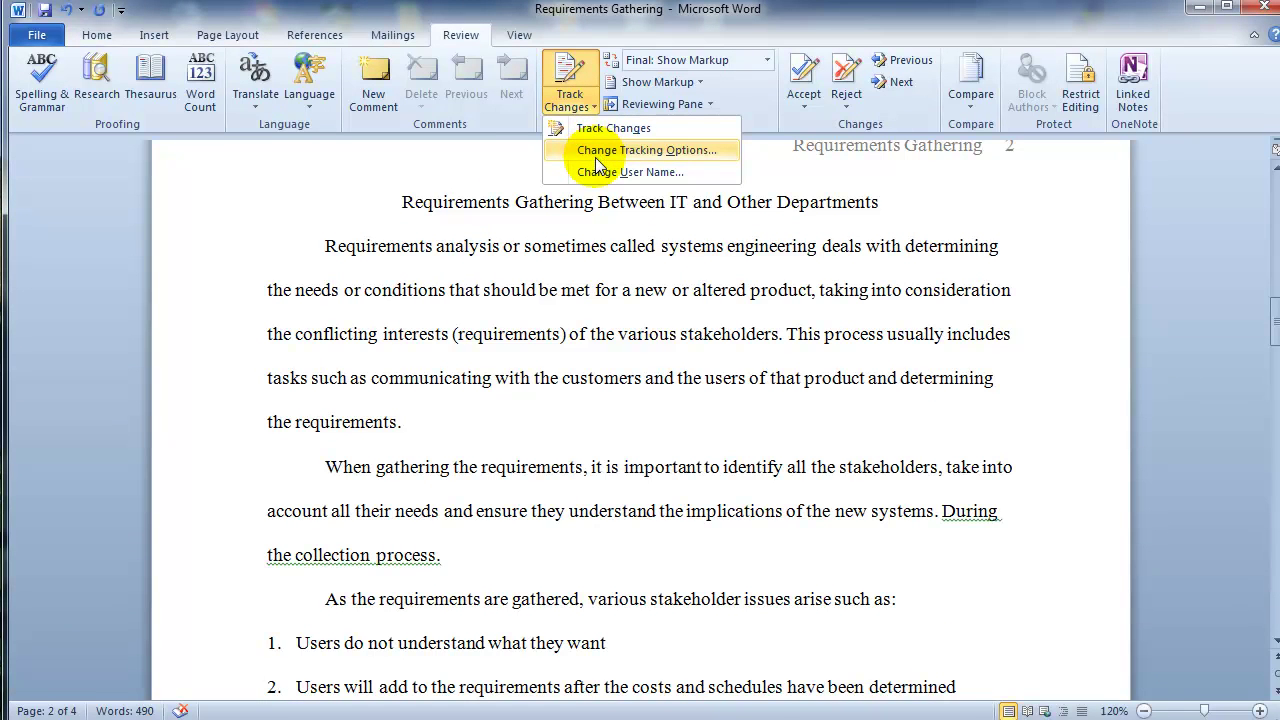
left_click(596, 150)
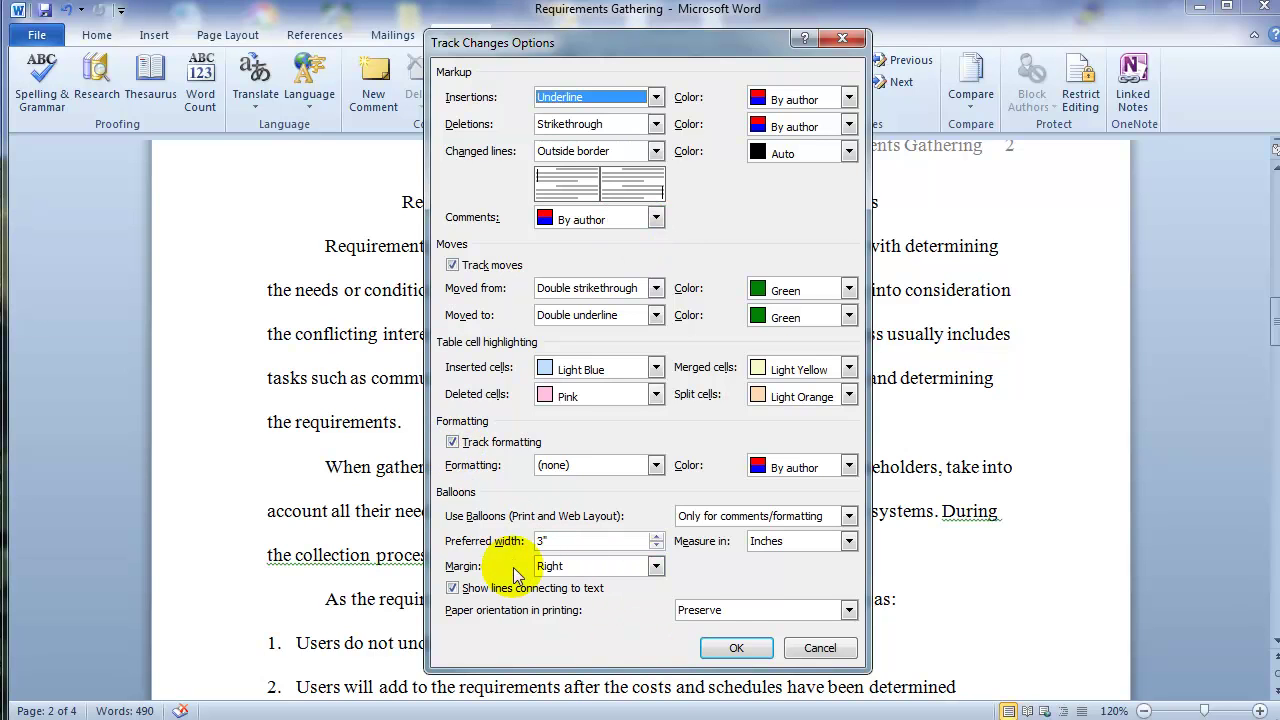
Close the tracking settings and turn on Track Changes.
left_click(735, 650)
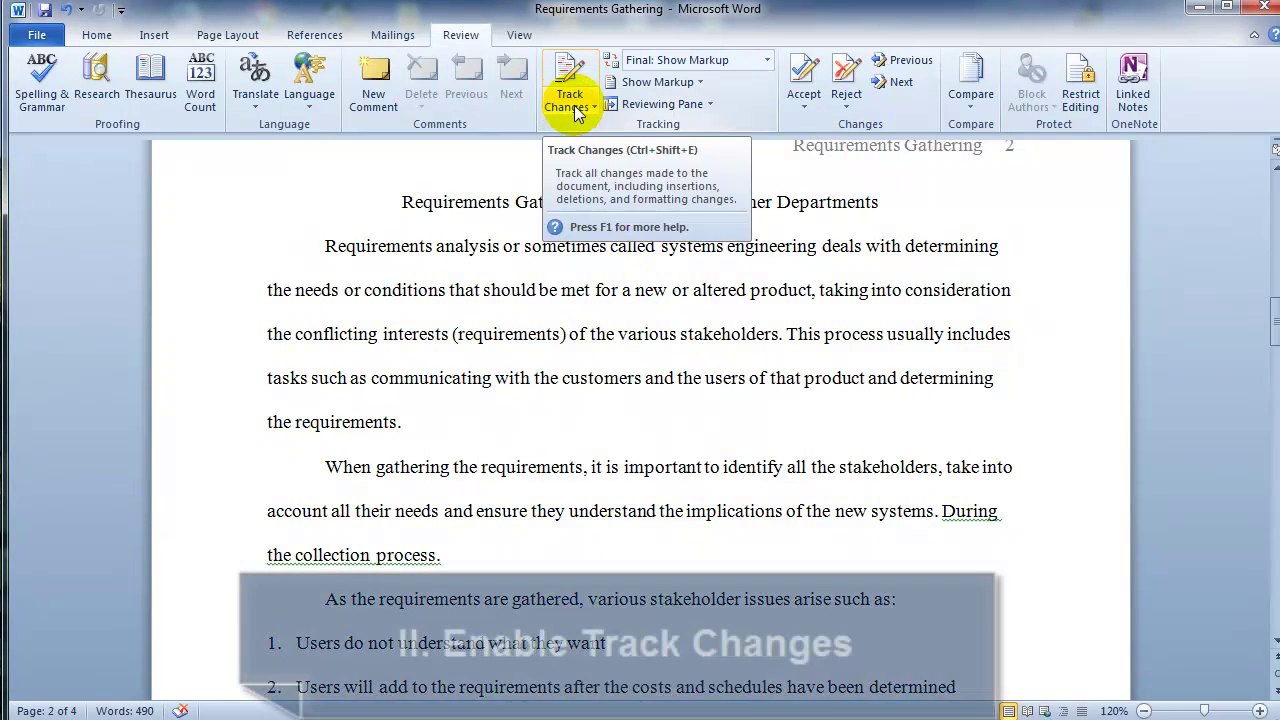
left_click(564, 97)
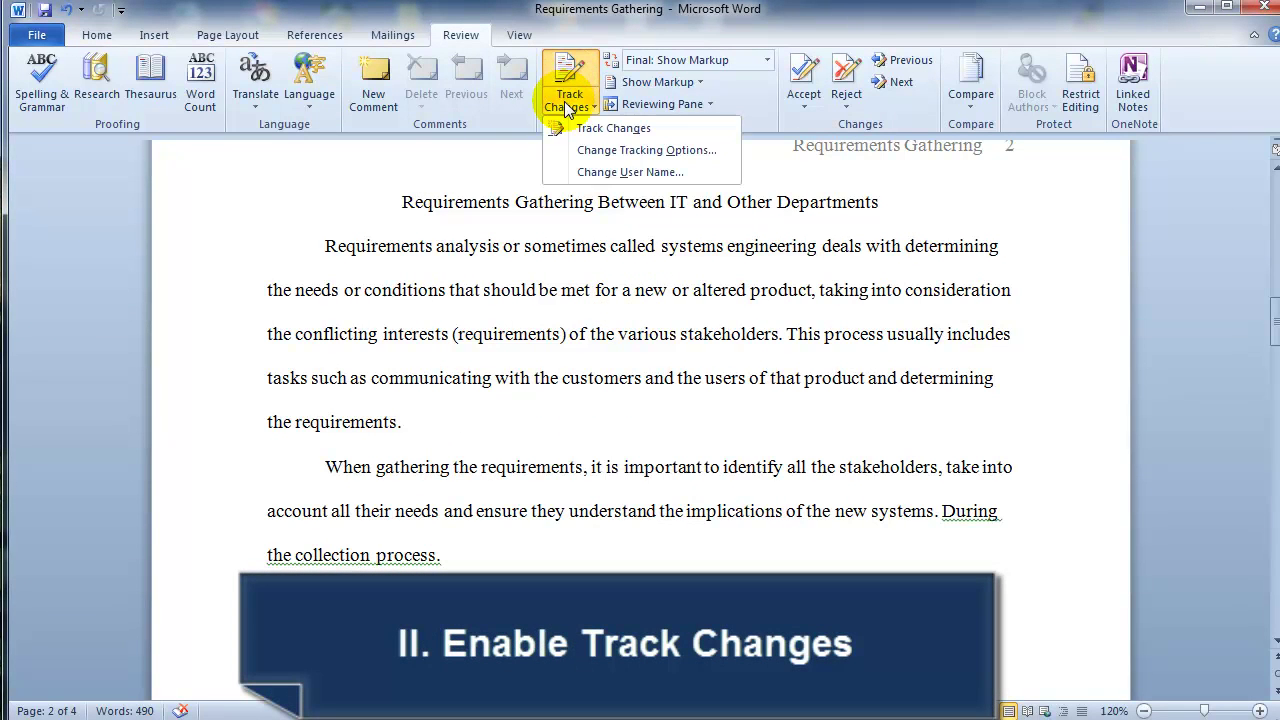
left_click(612, 126)
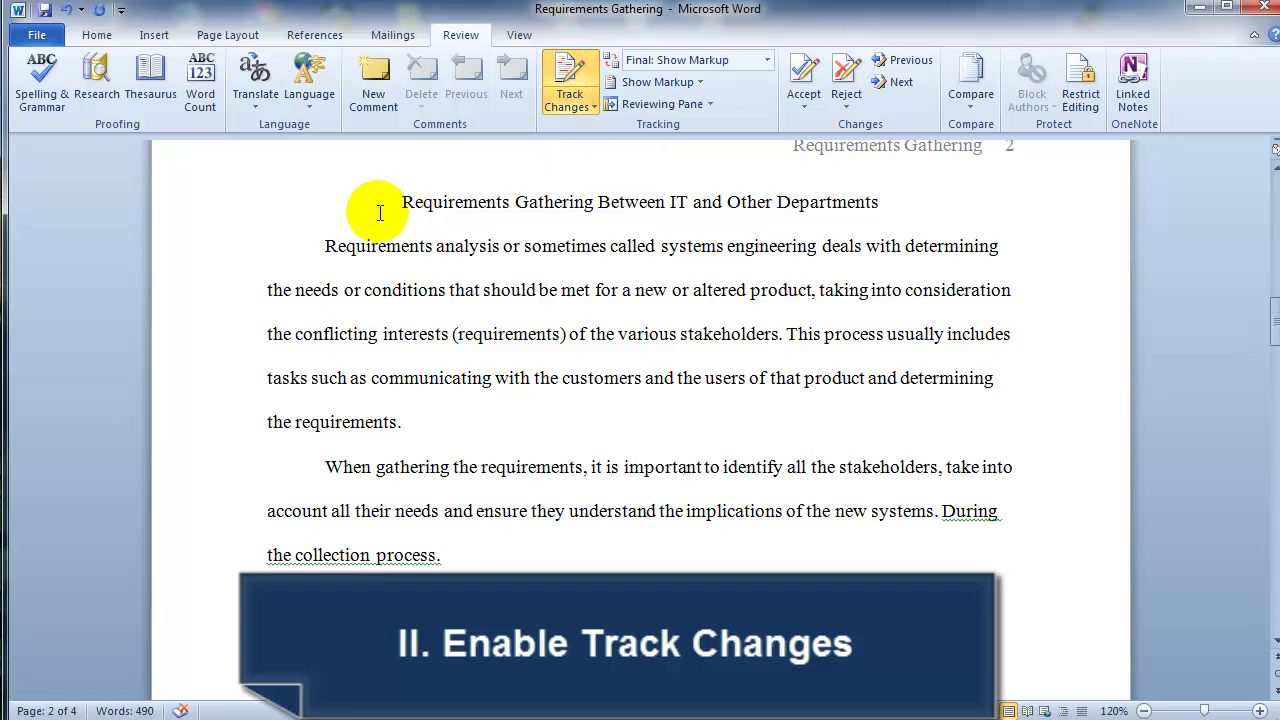
Make the document title bold.
left_click_drag(402, 203, 868, 203)
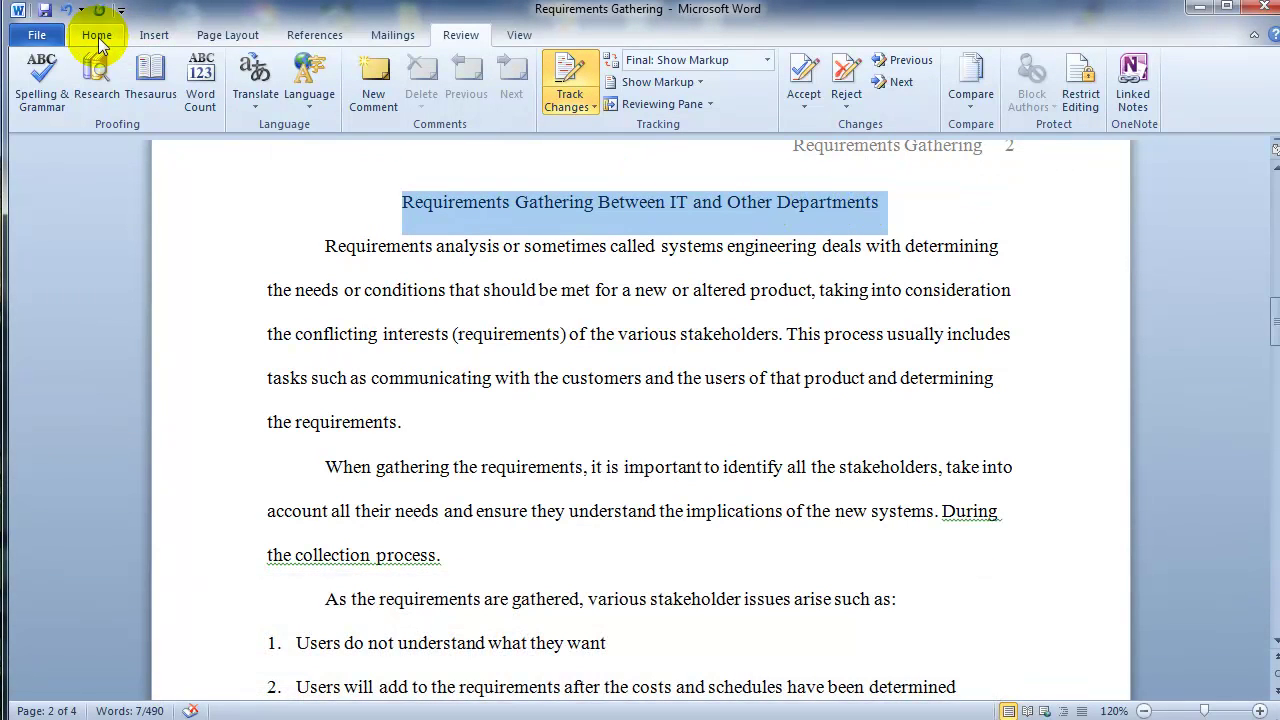
left_click(97, 35)
left_click(176, 97)
left_click(340, 246)
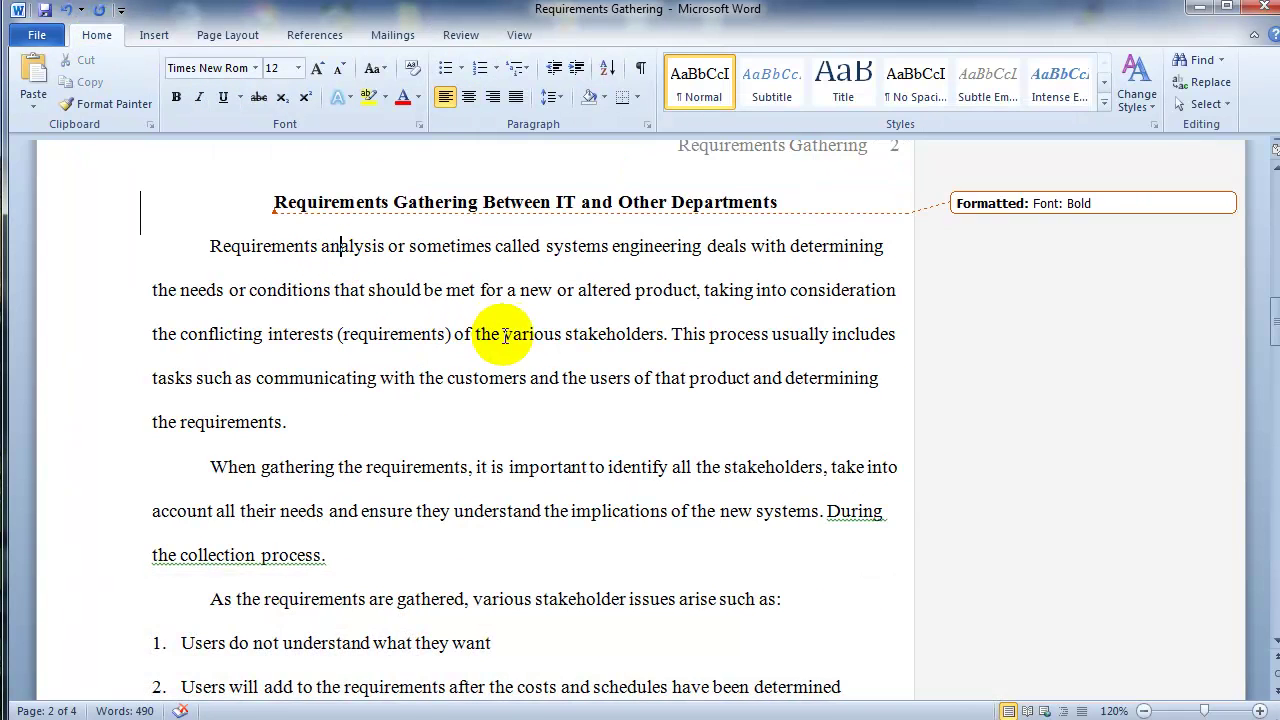
Paste the sentence about analyzing the requirements at the end of the first paragraph.
left_click(290, 422)
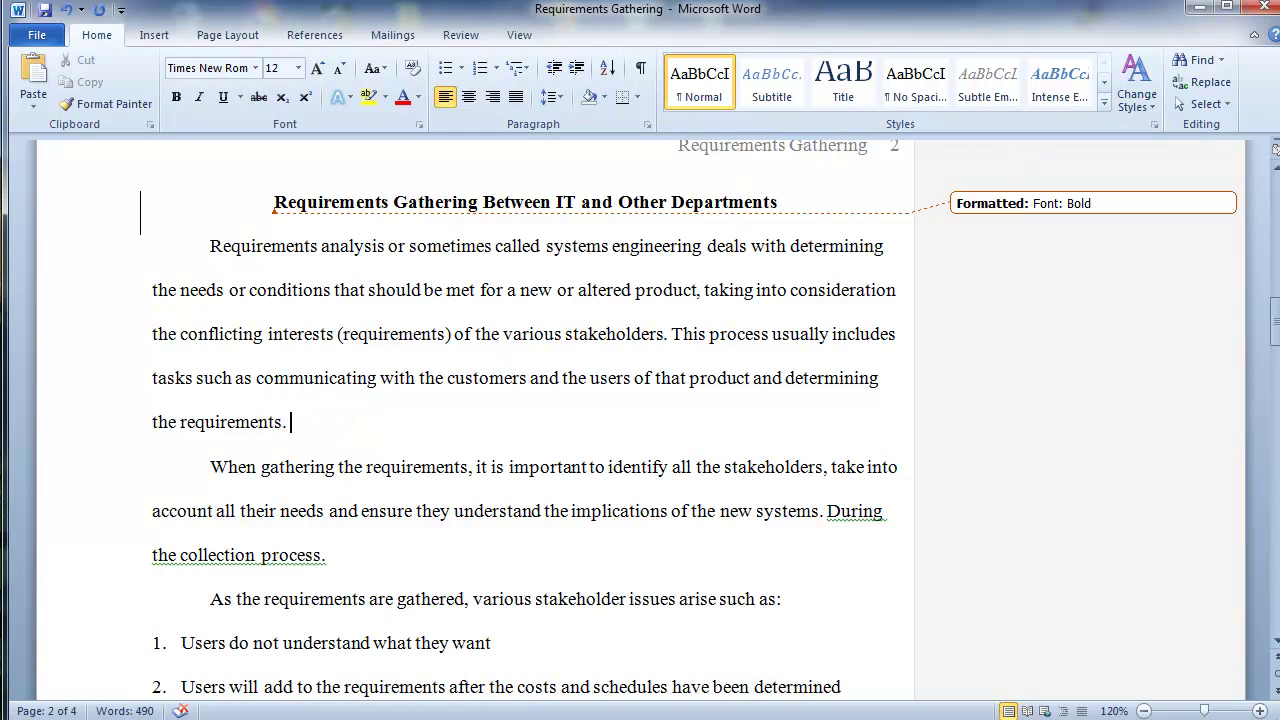
type("Then the next step is the process of analyzing these requirements to determine whether they are unclear, contradictory or if more information is needed.")
mouse_move(320, 430)
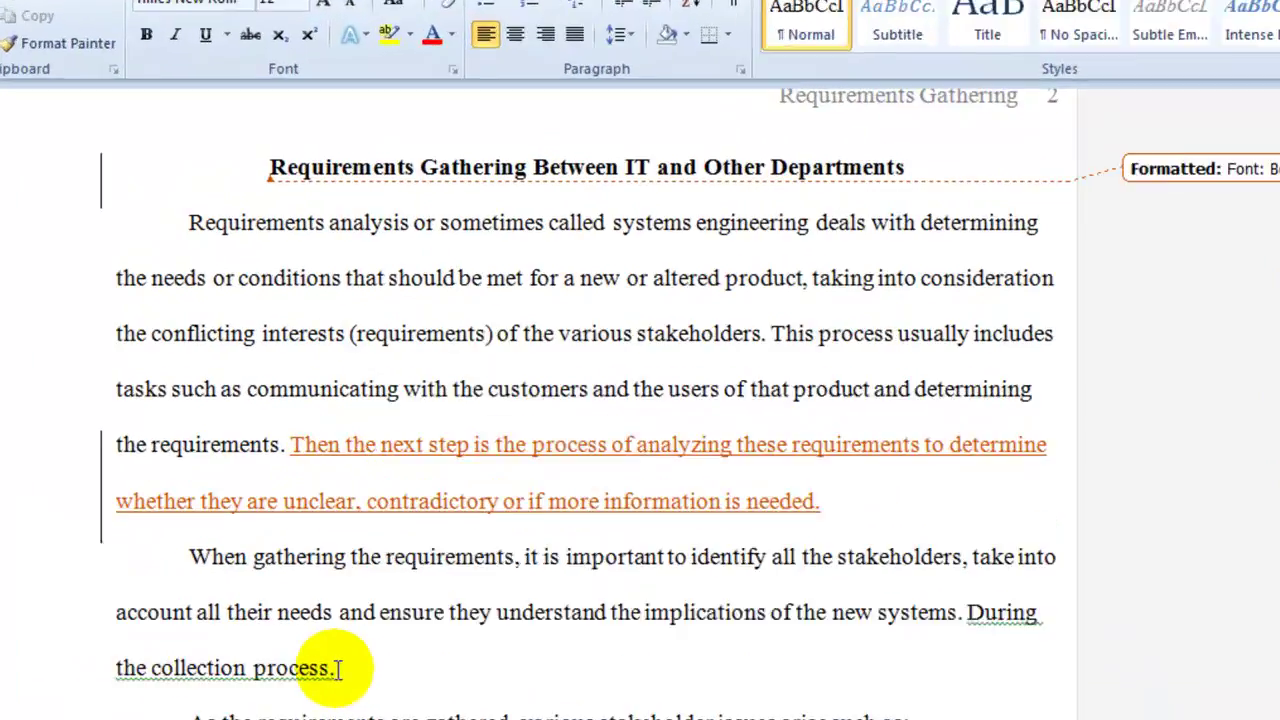
key("Right")
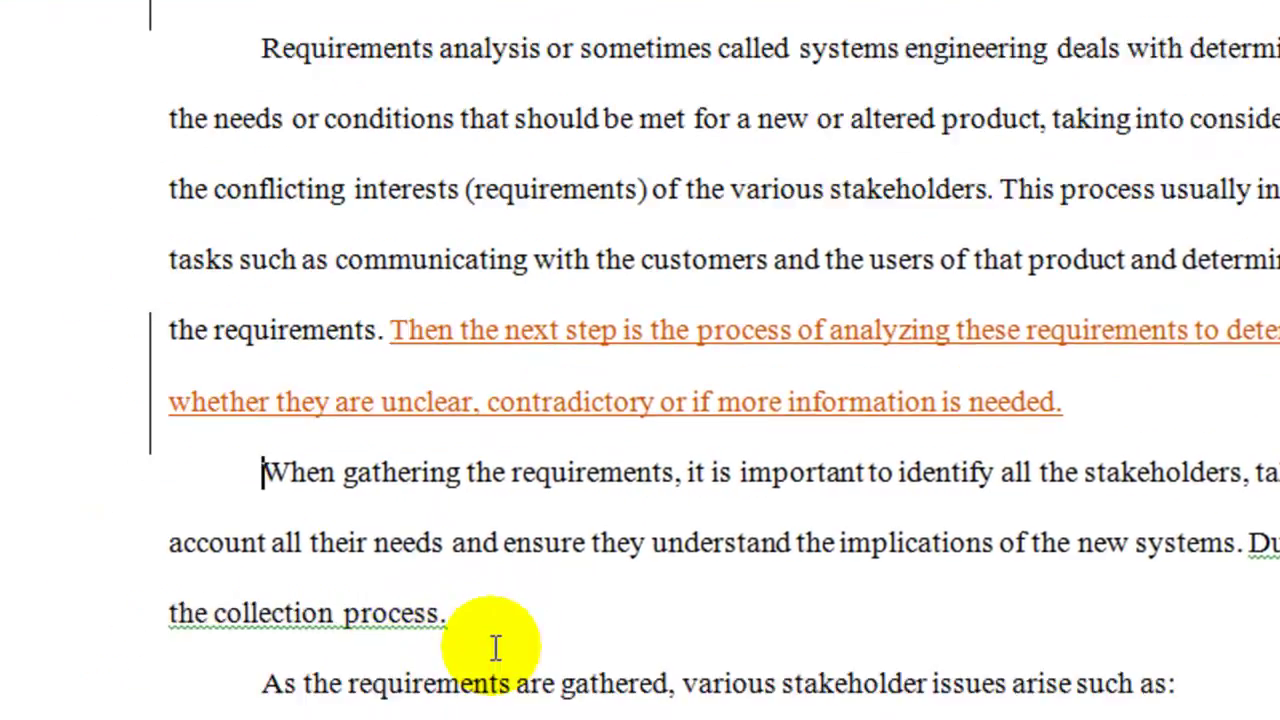
Add a new 'Issues' heading paragraph after the collection process text.
left_click(550, 541)
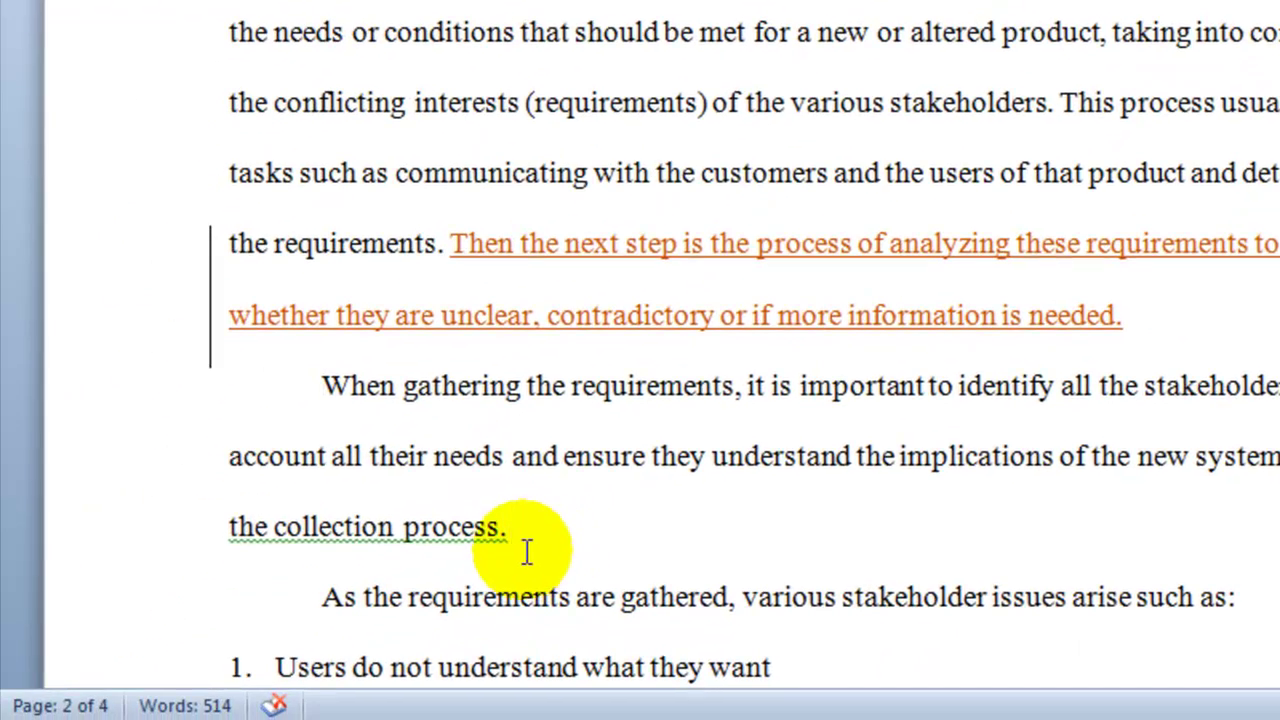
scroll(523, 550, "down", 1)
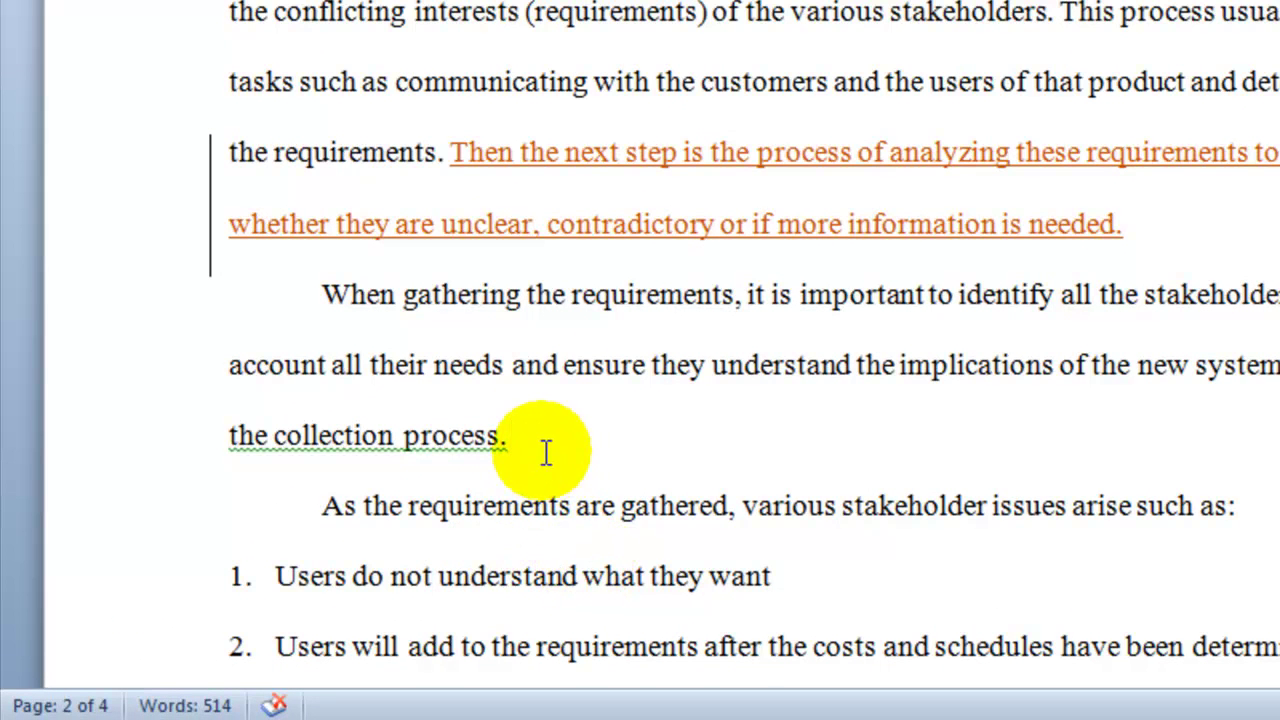
key("Return")
type("Issues")
scroll(508, 40, "down", 2)
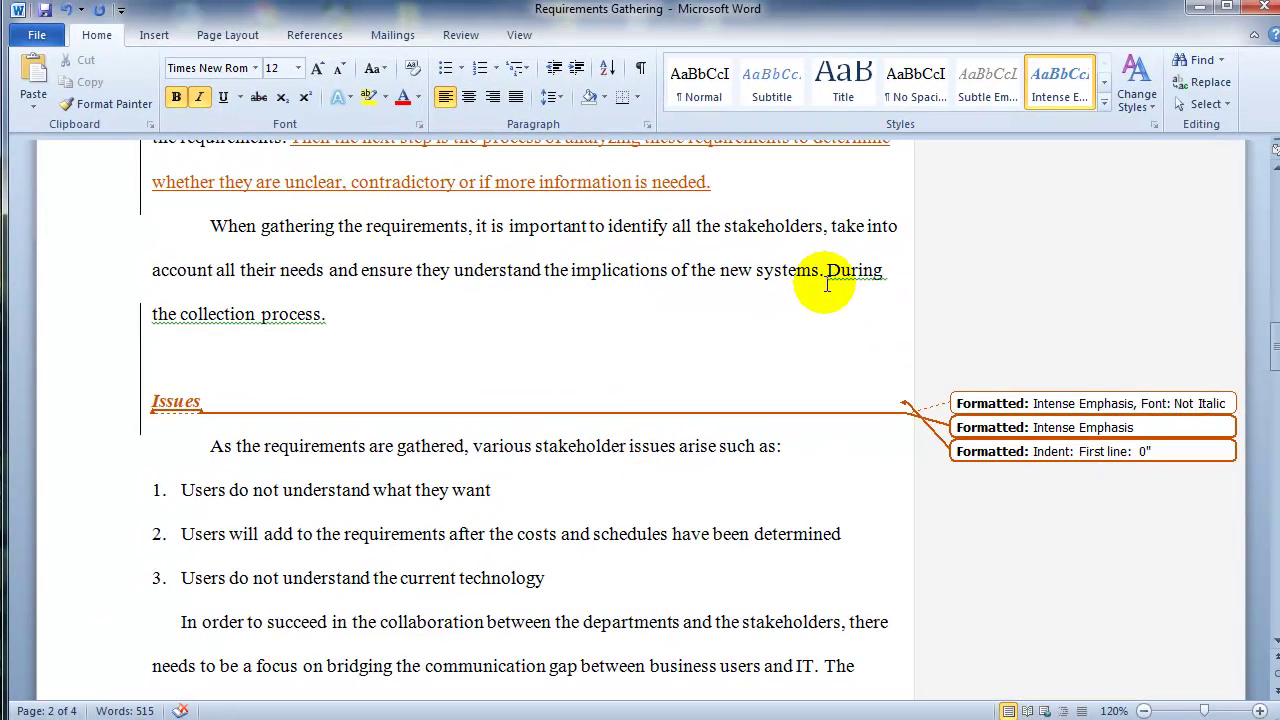
Change 'During' to lowercase 'during' and remove the blank line above Issues.
left_click(824, 271)
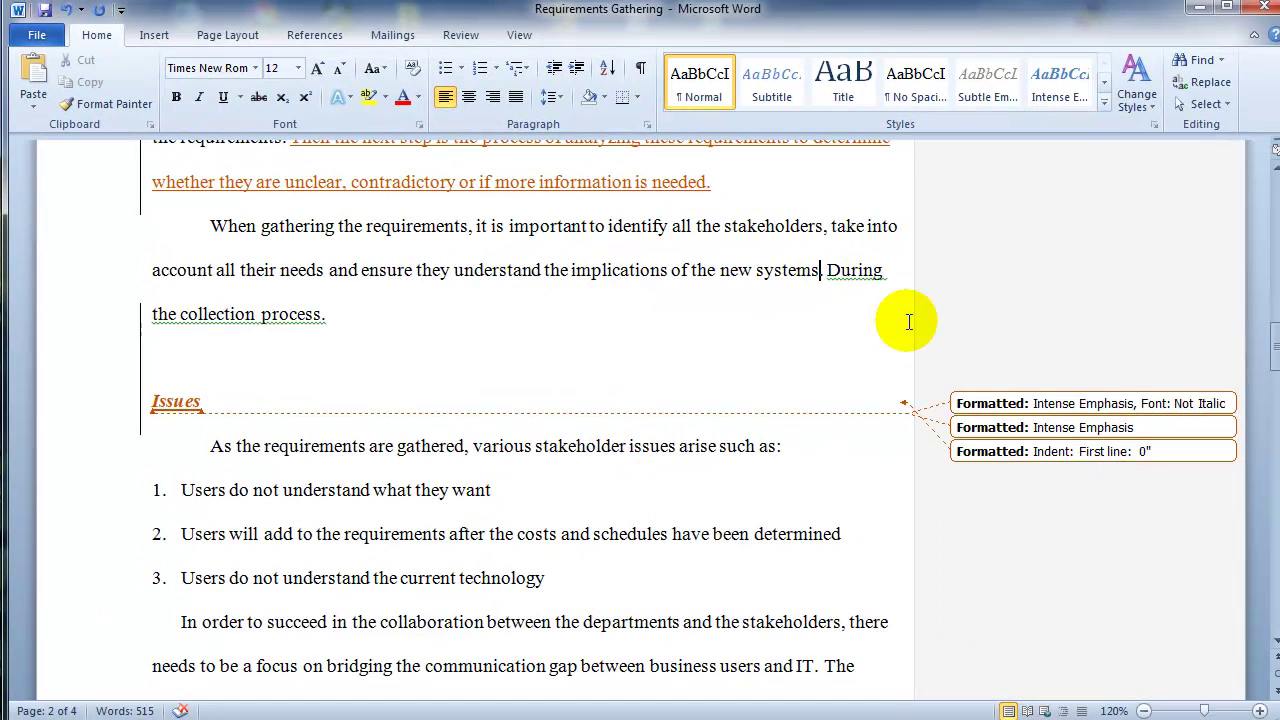
key("Delete")
key("Delete")
type("d")
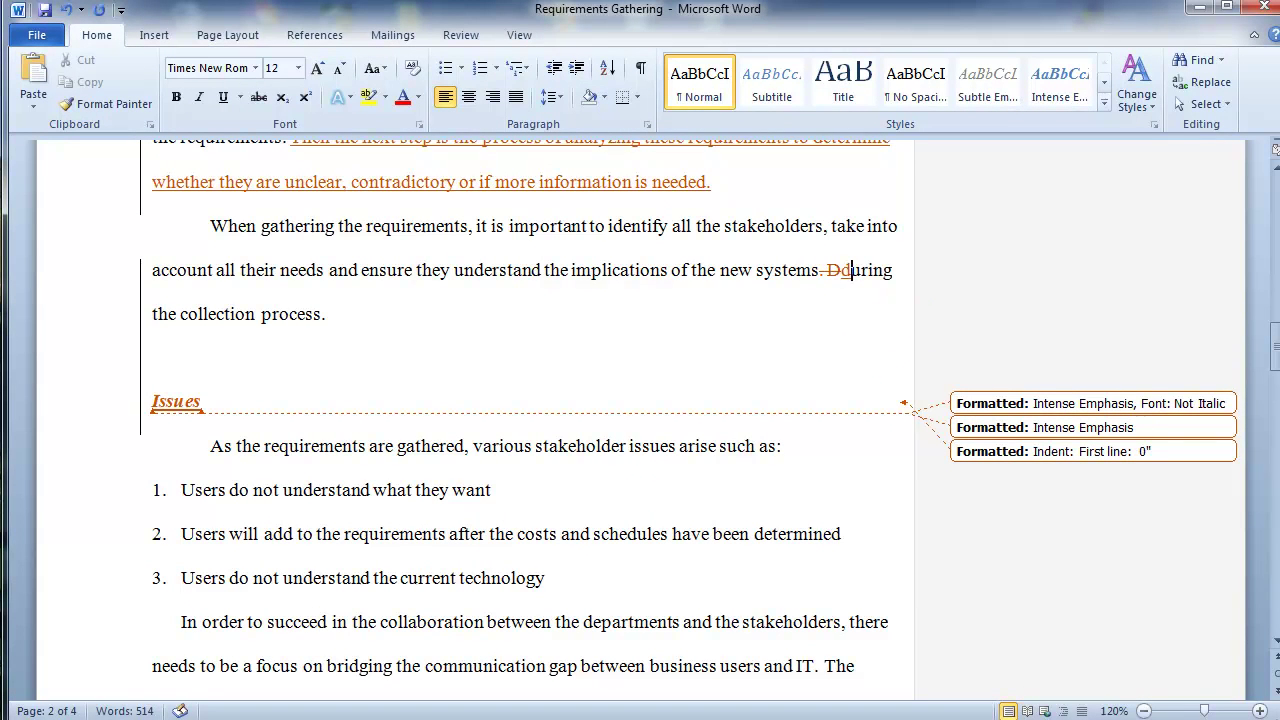
left_click(210, 368)
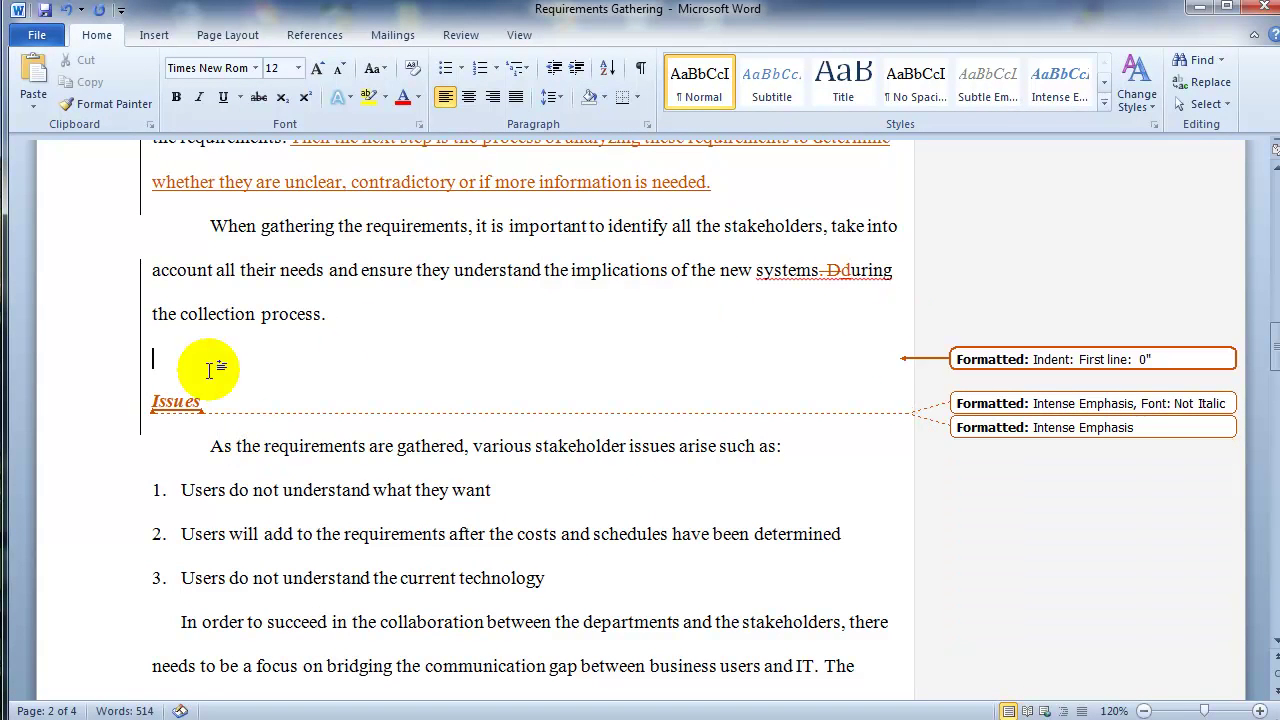
key("BackSpace")
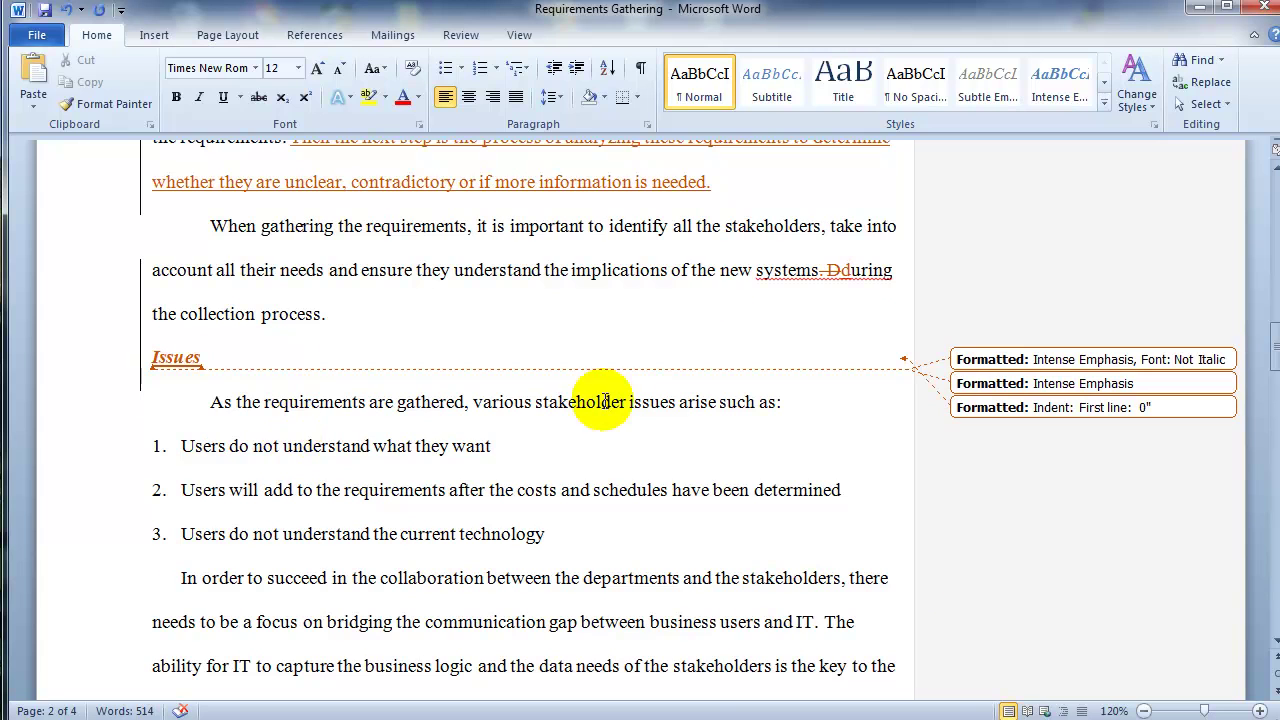
scroll(600, 380, "down", 3)
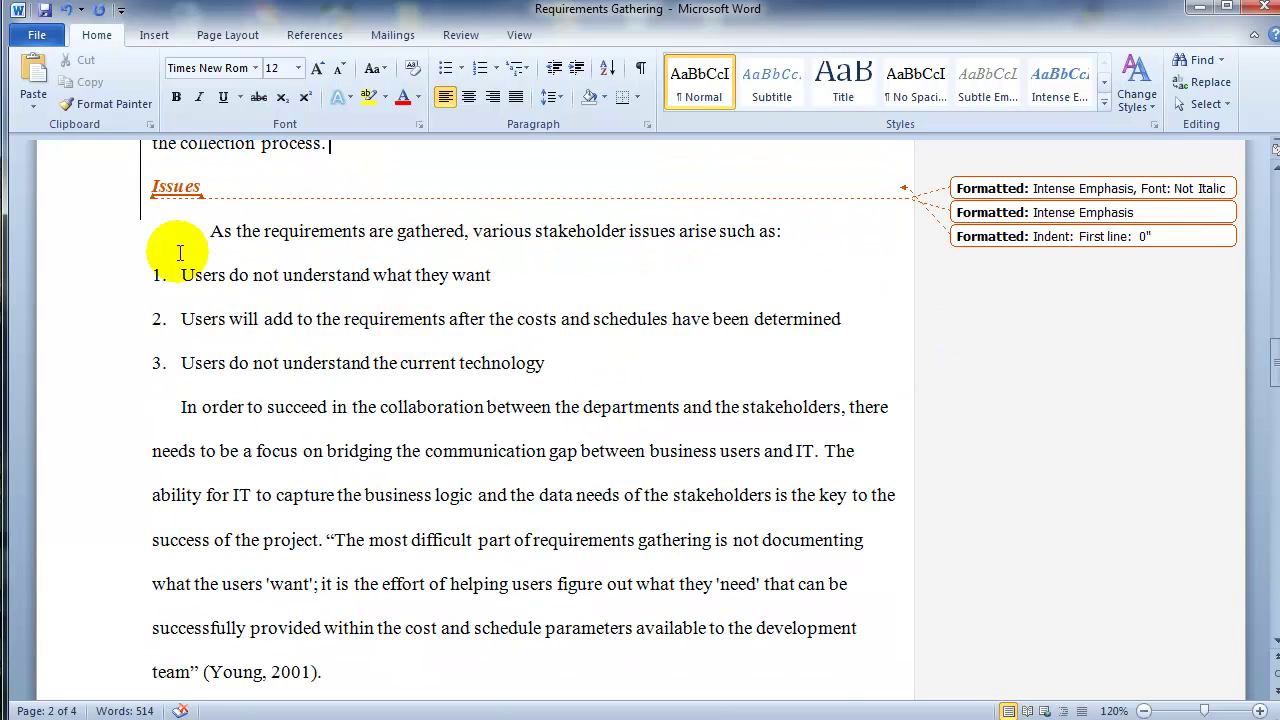
Save the document and switch the reviewer user name to another person's name.
left_click(44, 12)
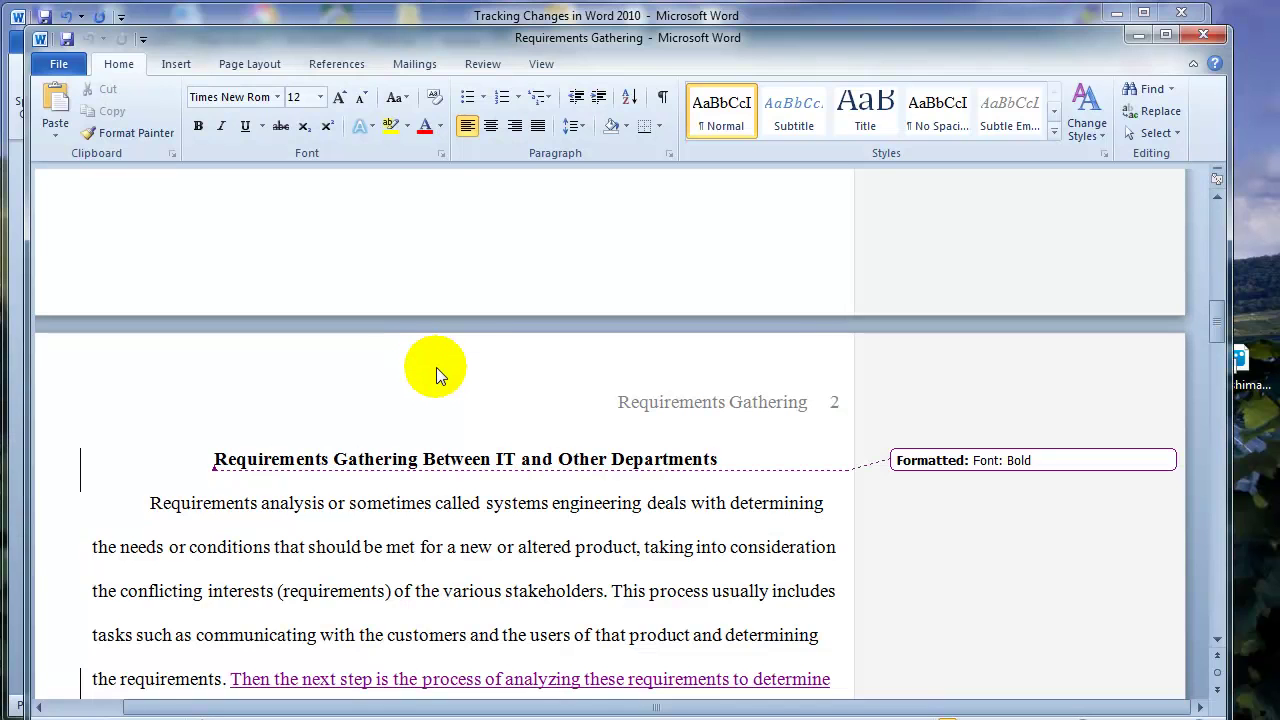
scroll(436, 367, "down", 1)
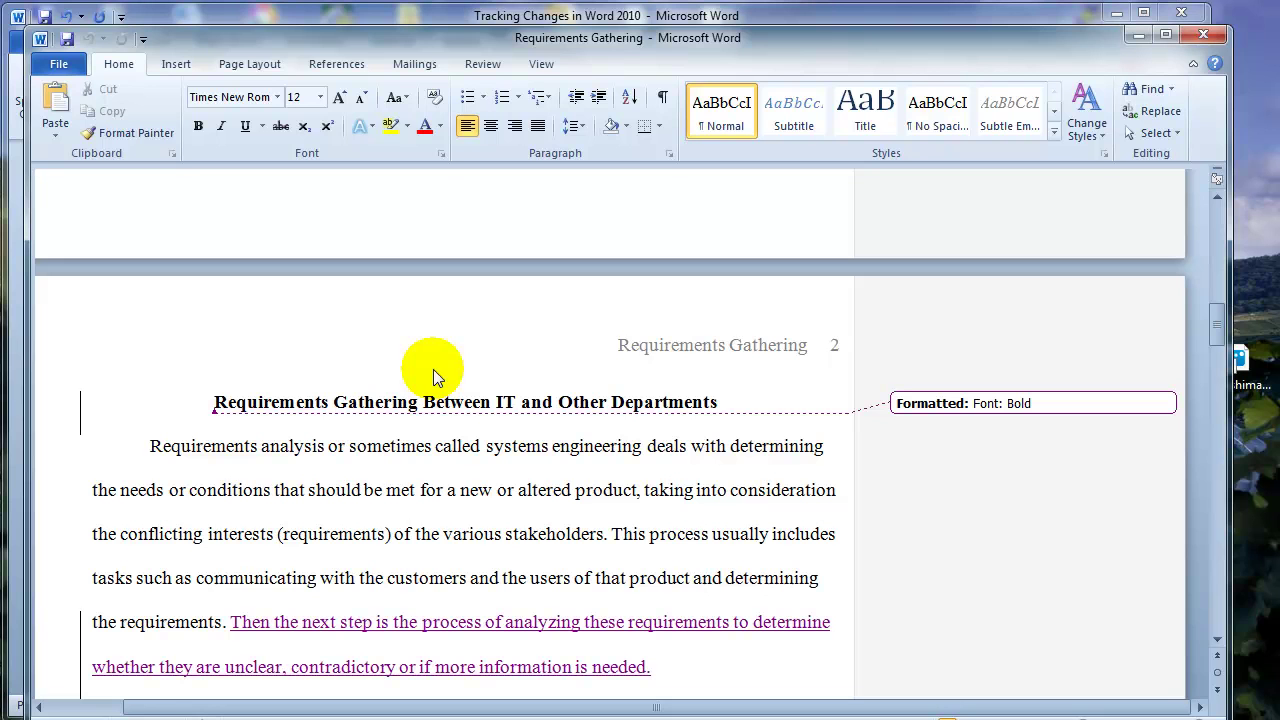
left_click(480, 63)
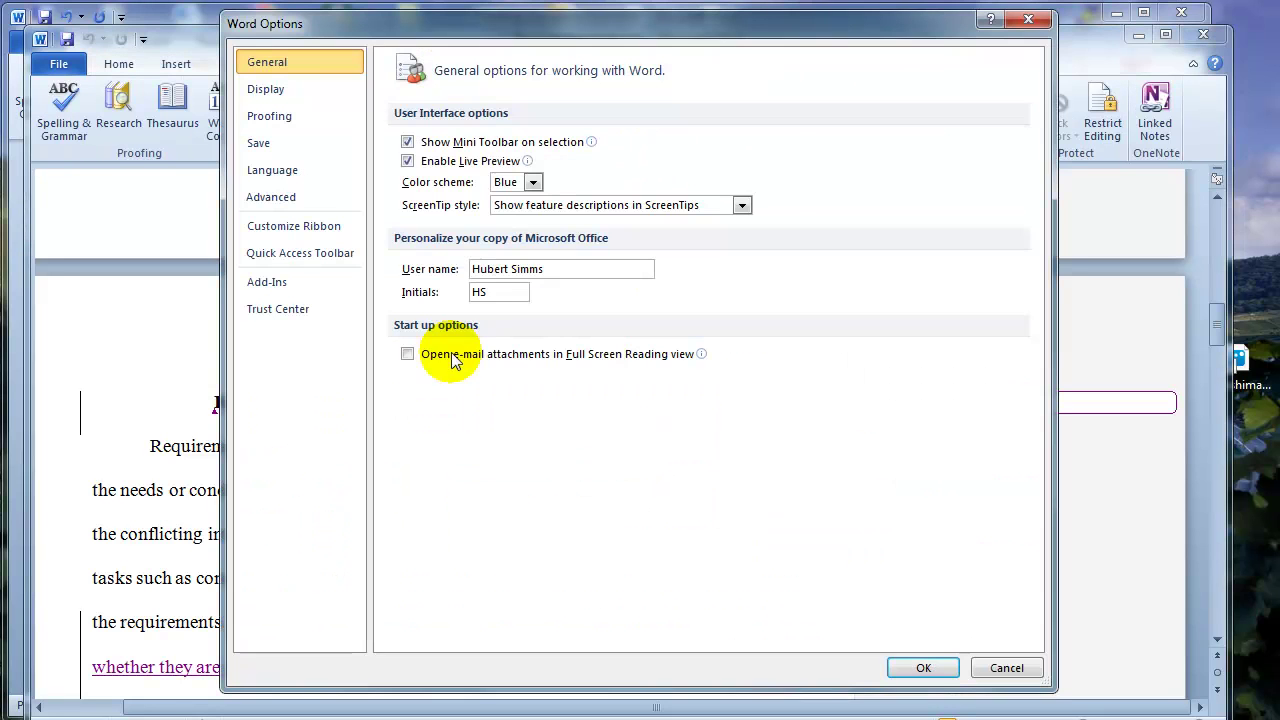
left_click_drag(545, 278, 400, 246)
type("Mary Jones")
key("Tab")
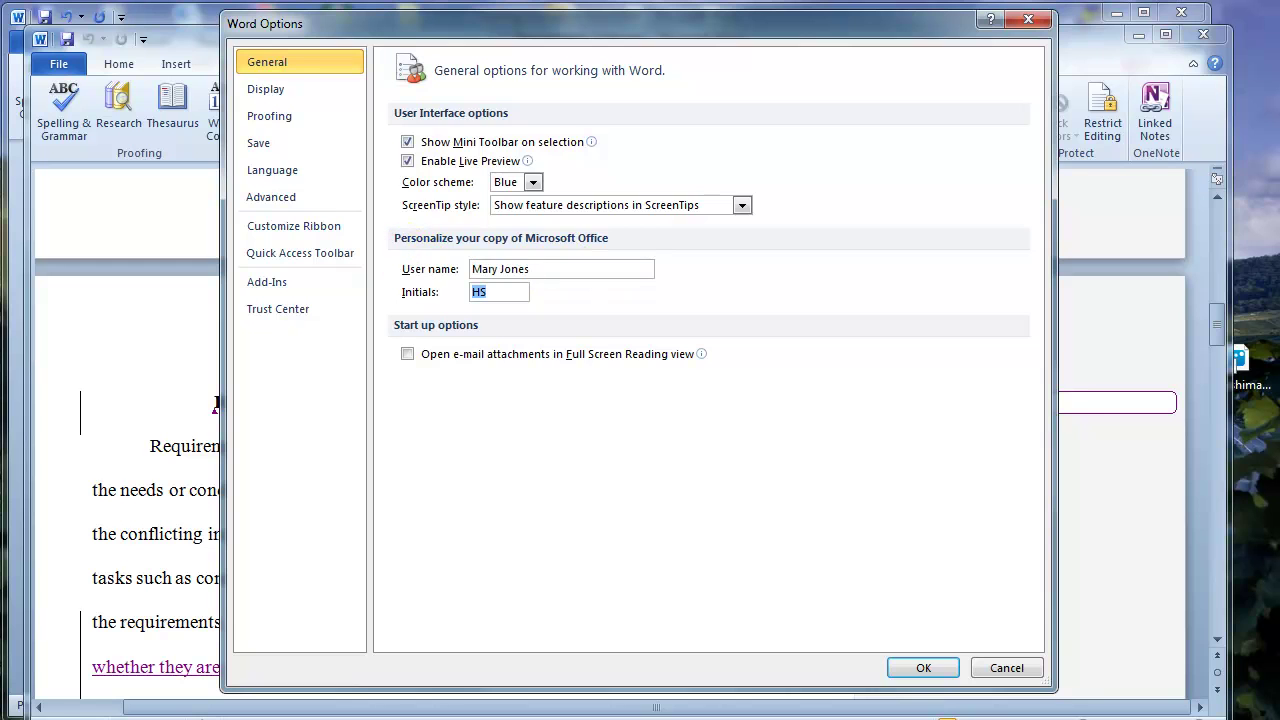
key("Return")
Bold the Young (2001) quotation and add a Techniques heading after the Kanaracus (2008) citation.
scroll(366, 455, "down", 1)
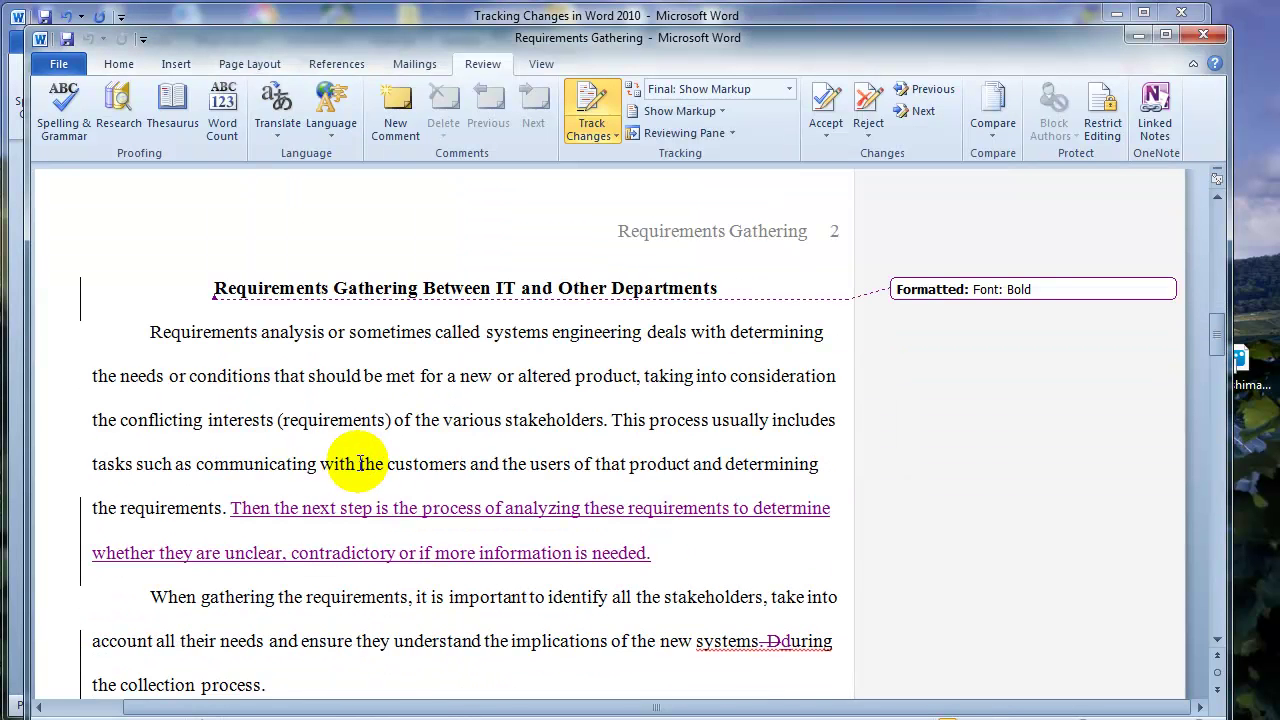
scroll(350, 460, "down", 3)
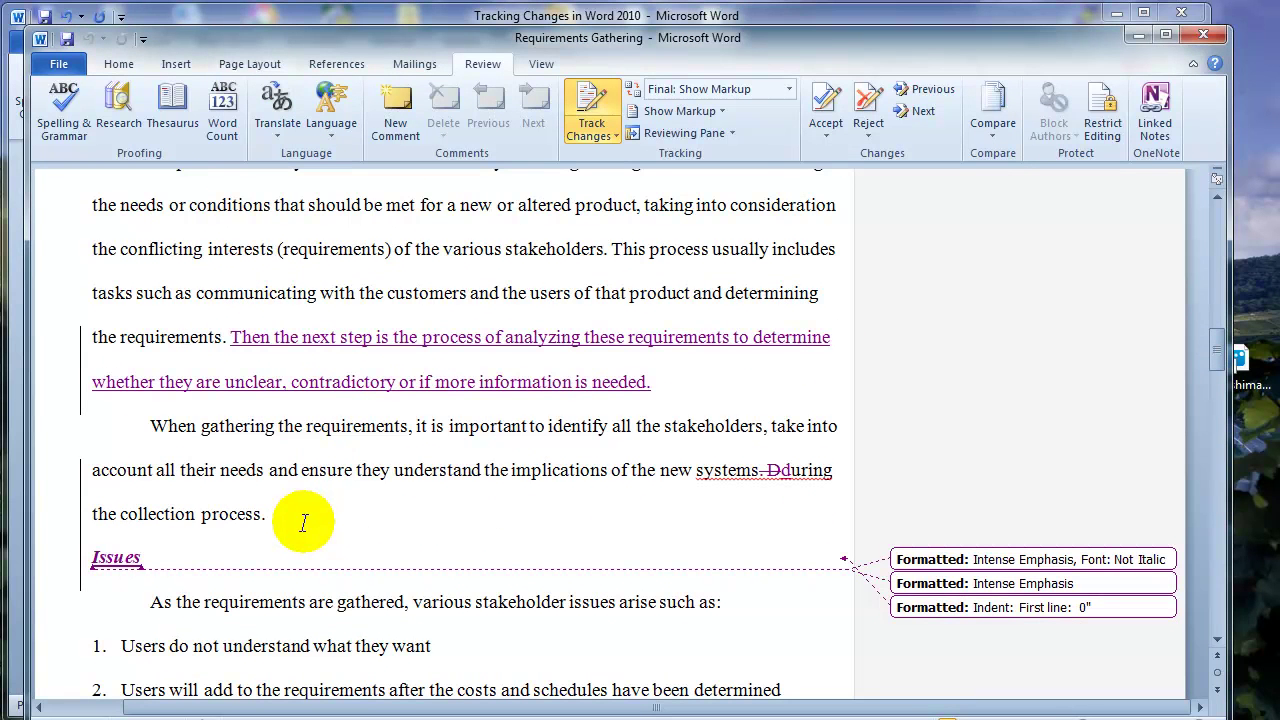
scroll(434, 420, "down", 6)
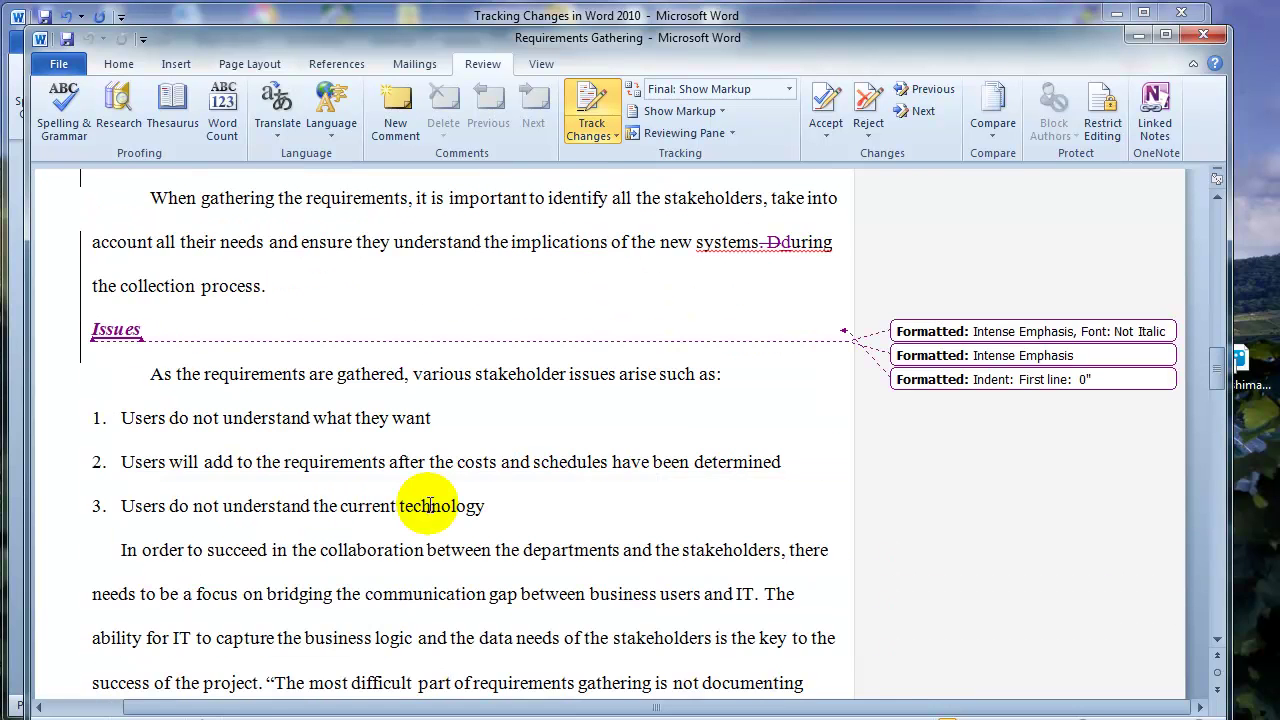
scroll(428, 510, "down", 2)
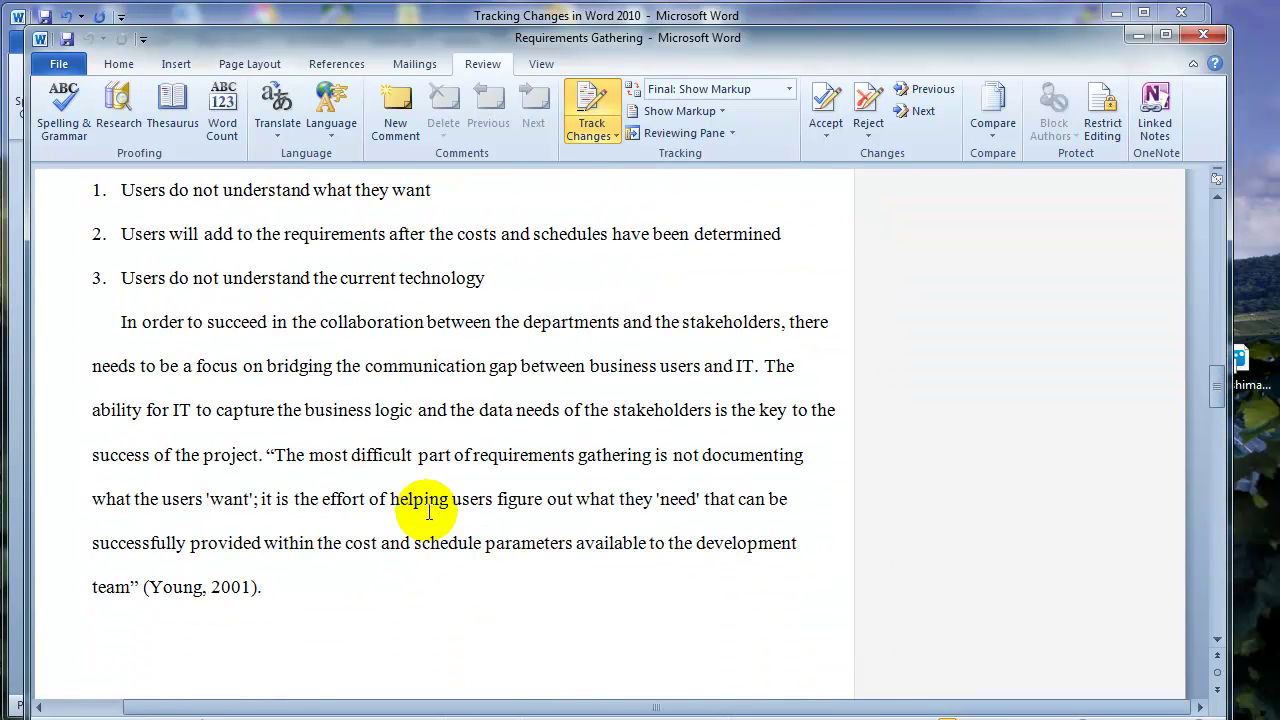
left_click_drag(276, 458, 134, 584)
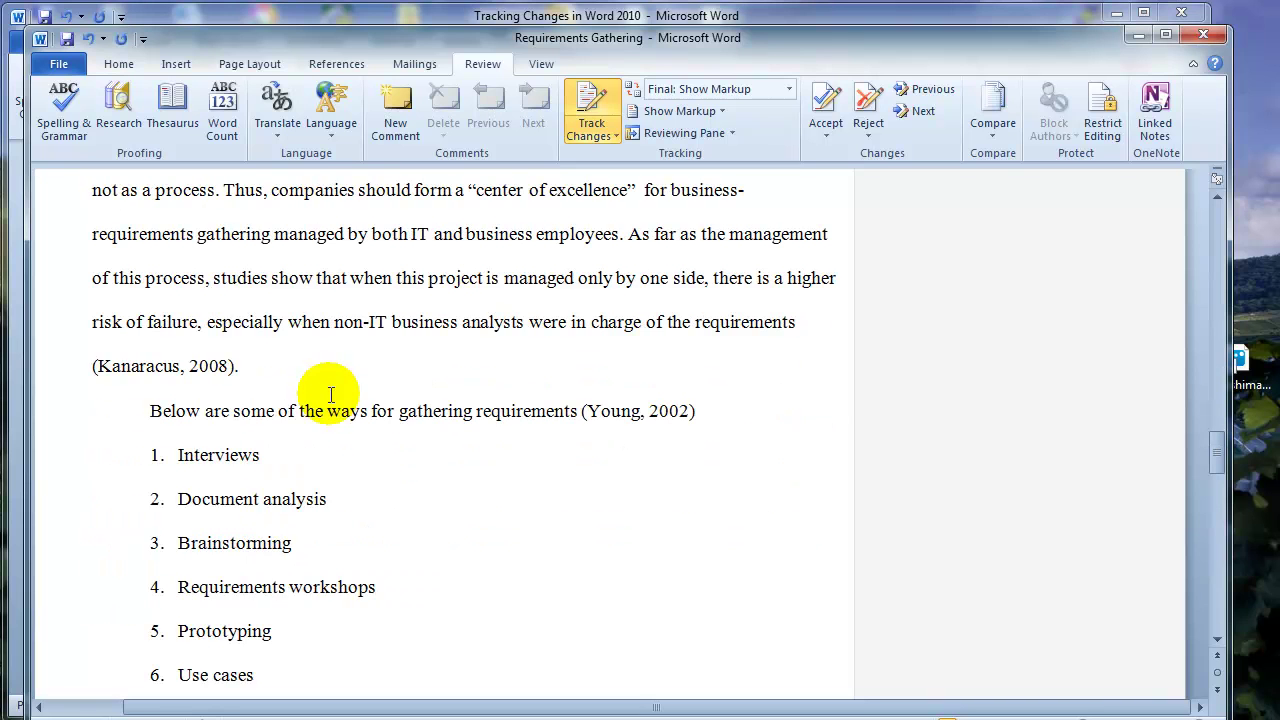
key("Return")
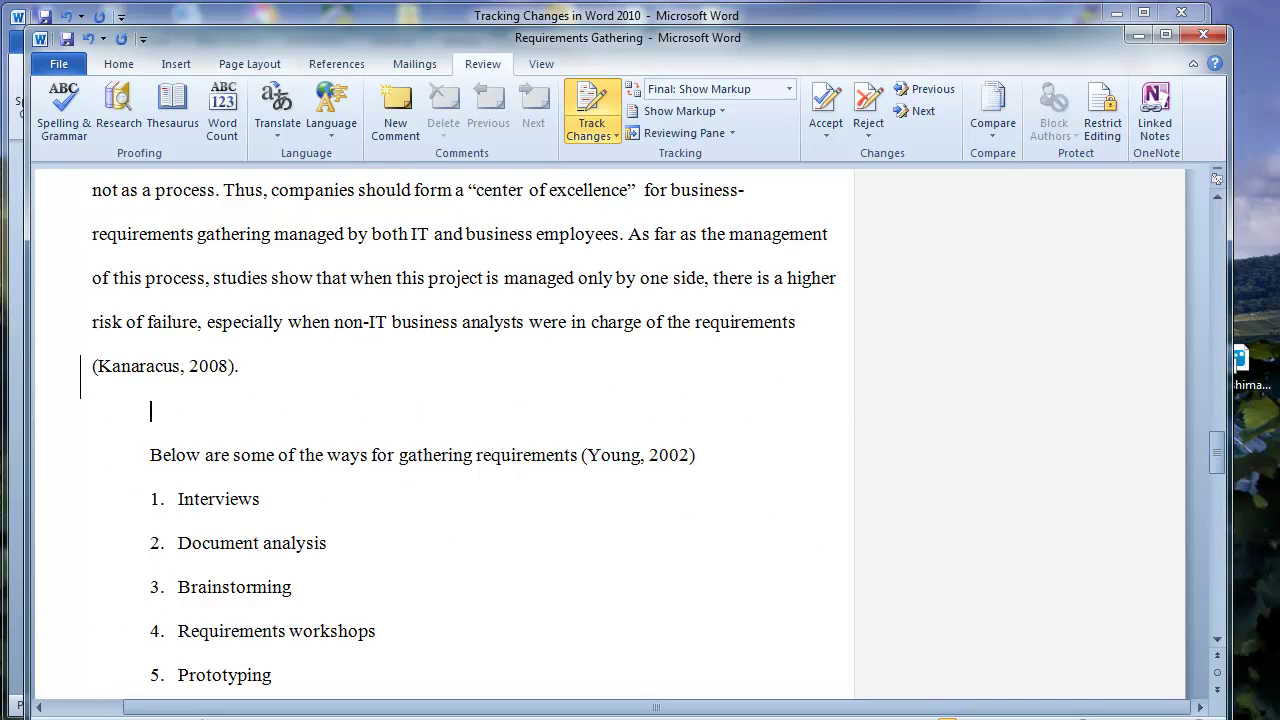
type("Techniques")
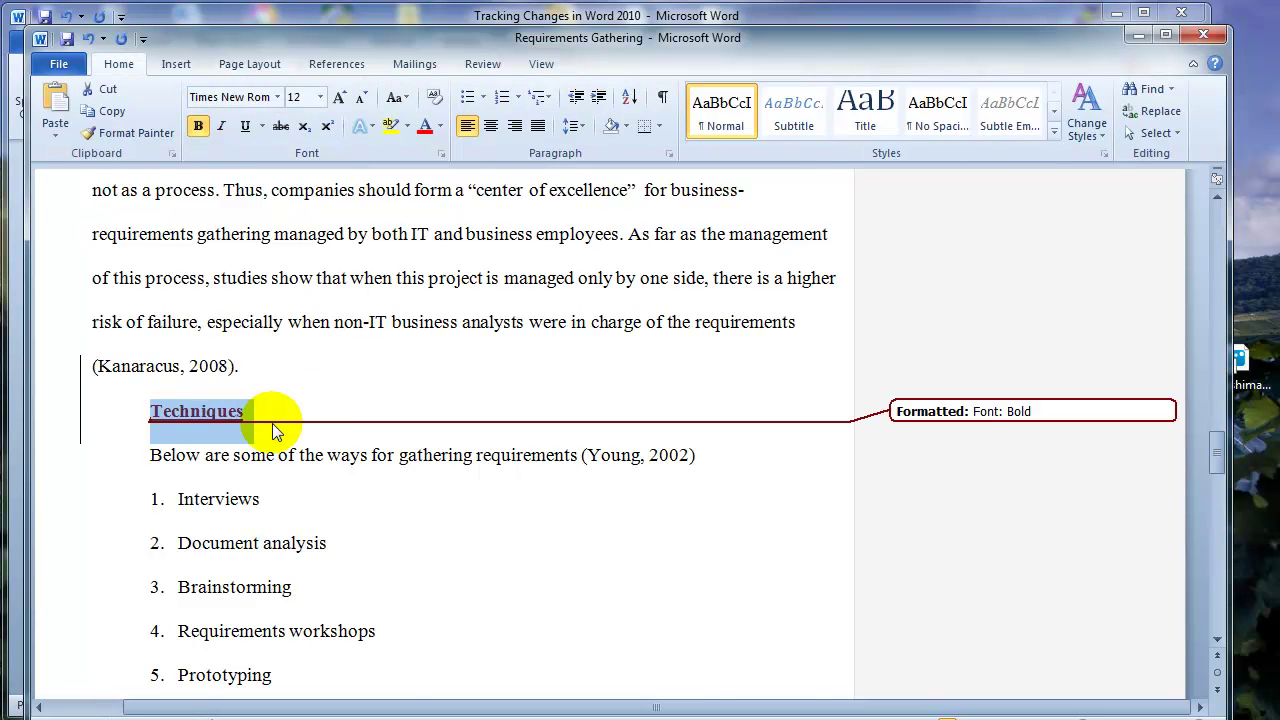
left_click(272, 423)
scroll(414, 377, "up", 6)
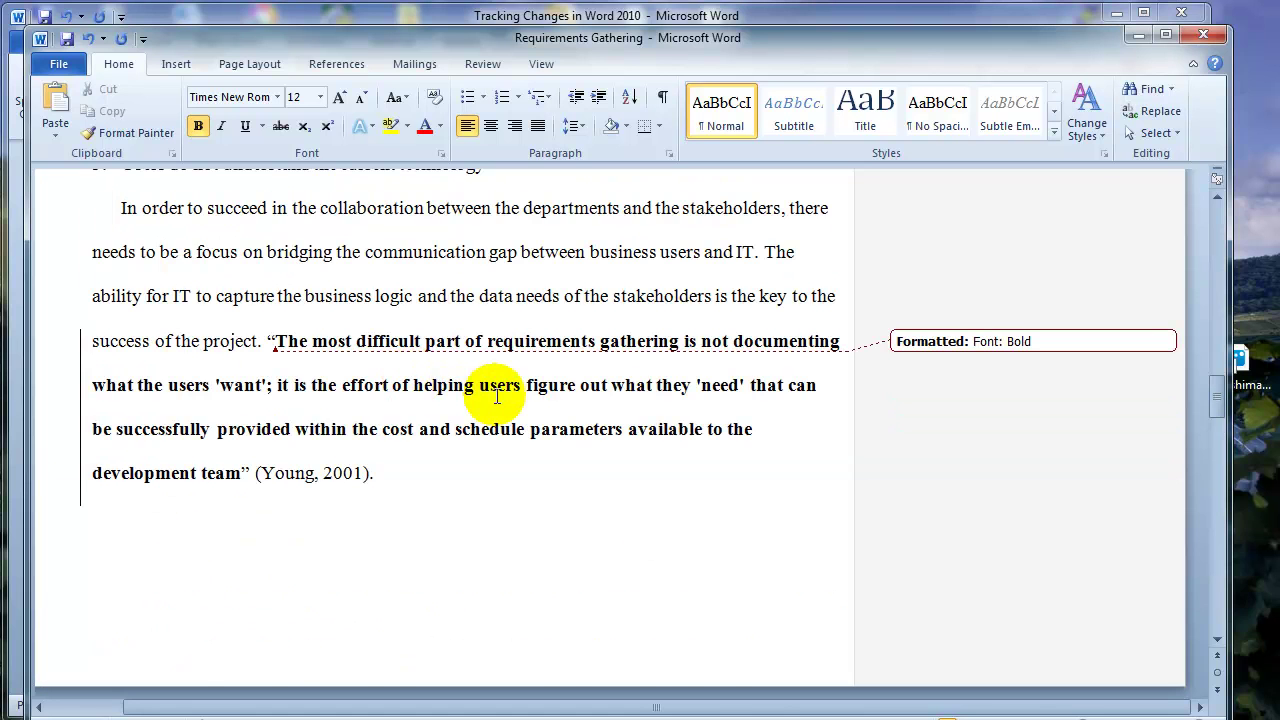
scroll(487, 387, "up", 3)
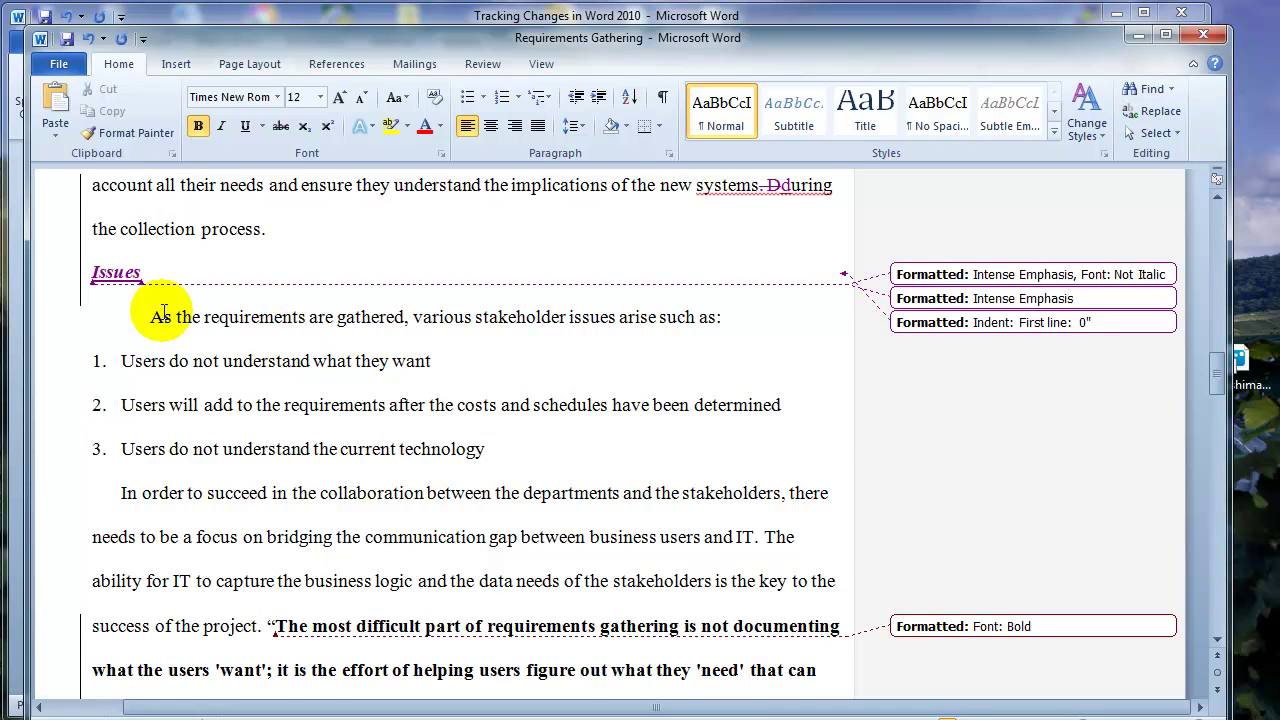
scroll(527, 405, "down", 10)
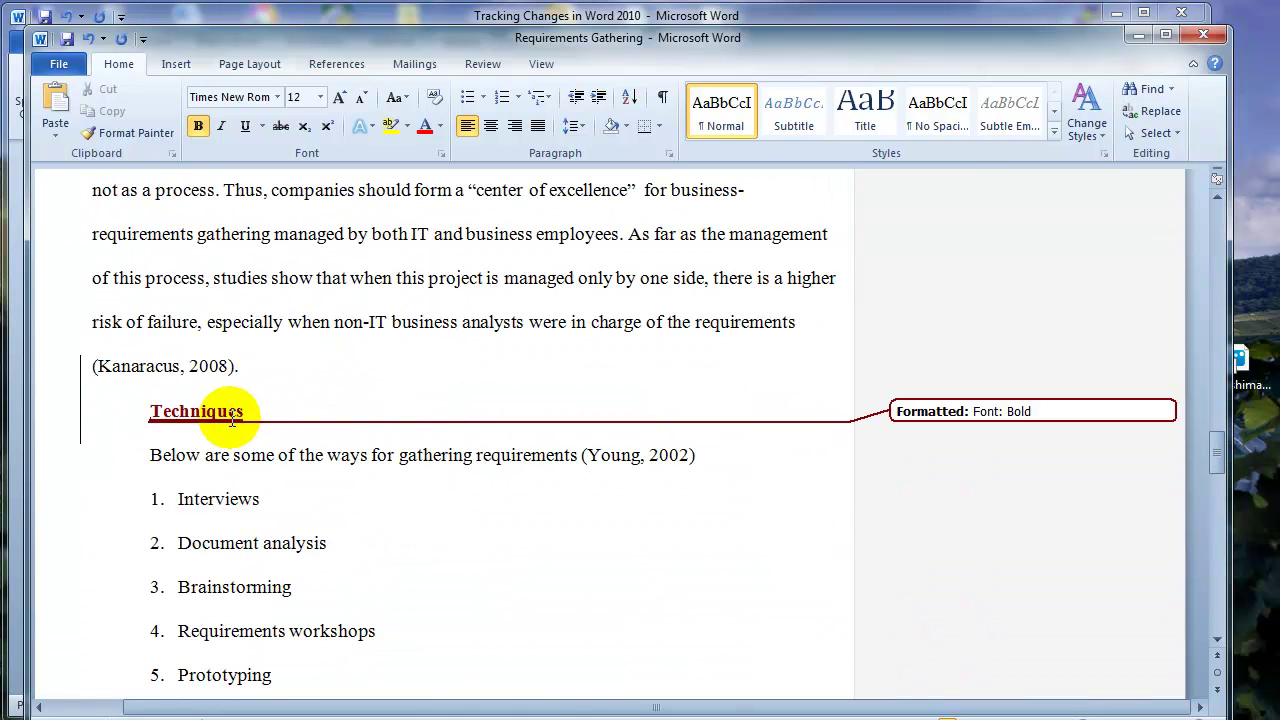
mouse_move(228, 413)
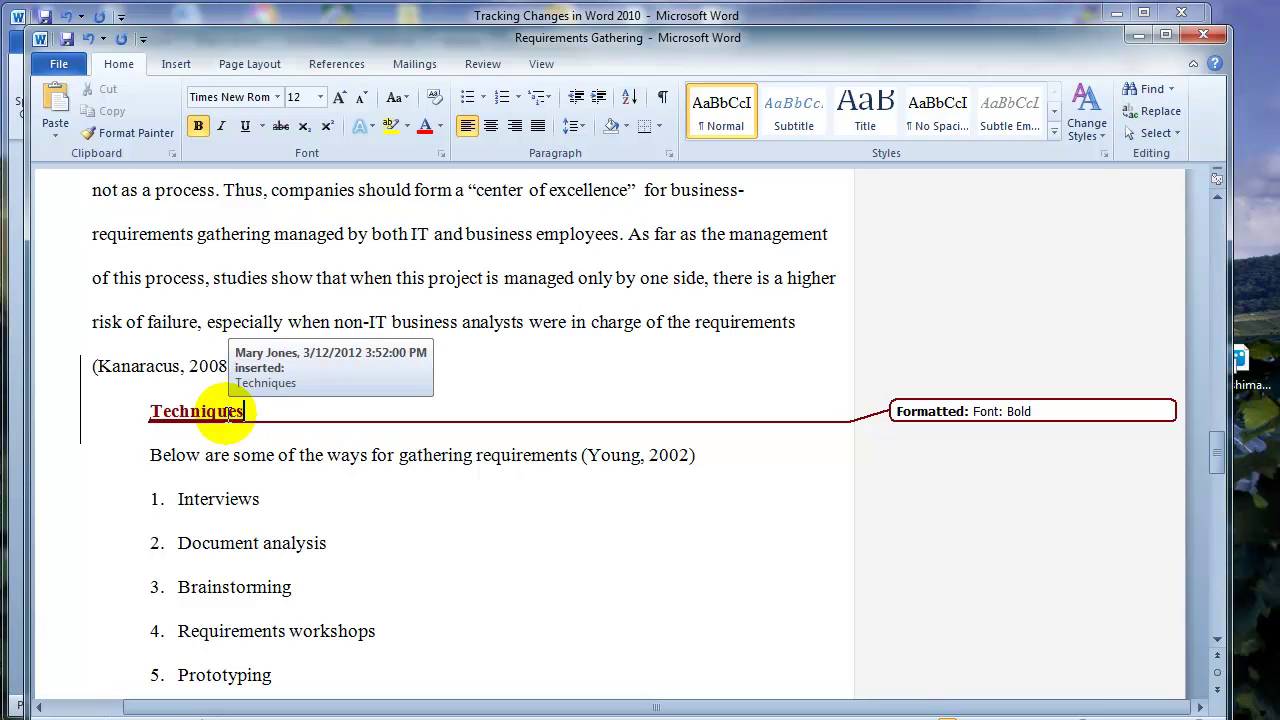
scroll(235, 420, "up", 8)
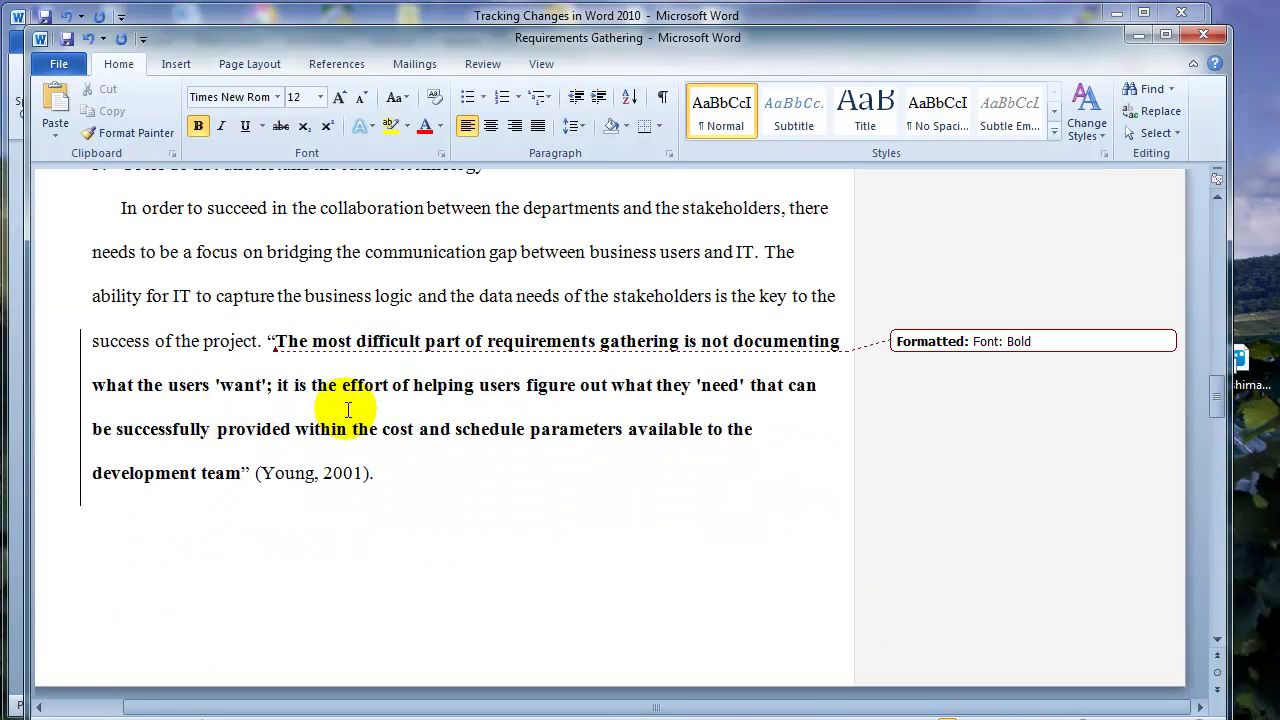
scroll(371, 349, "up", 4)
mouse_move(114, 338)
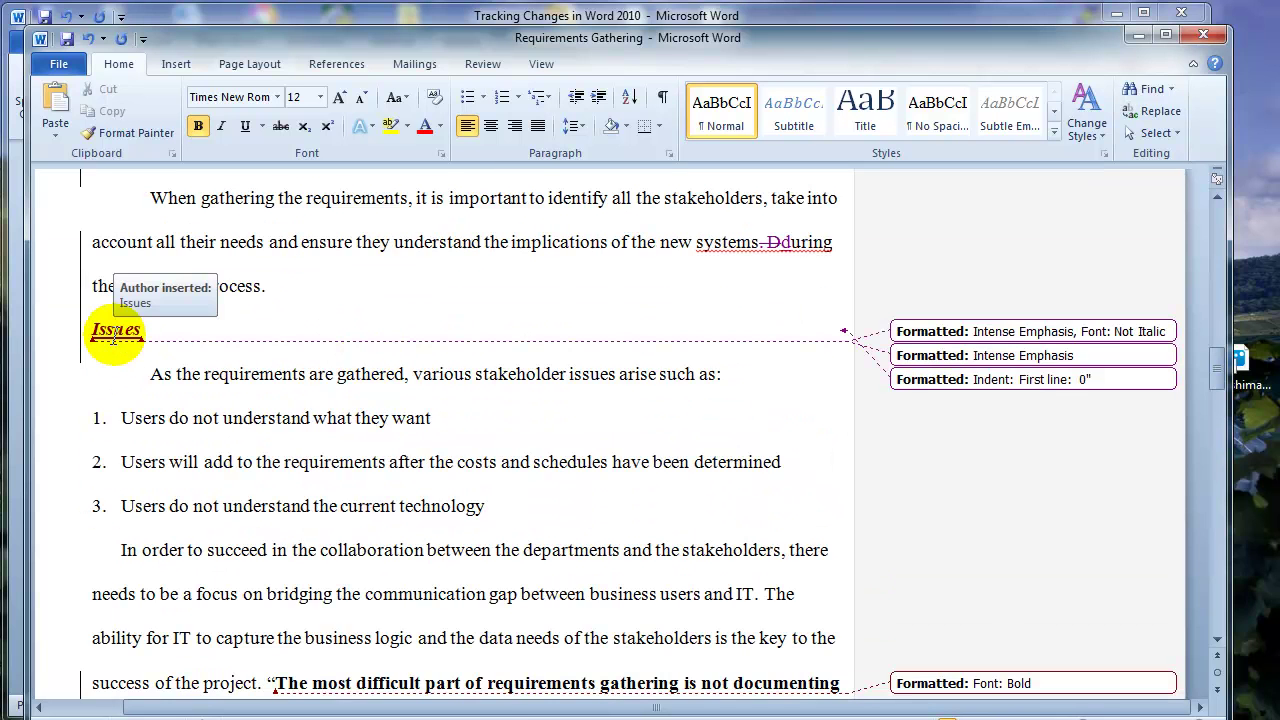
scroll(114, 338, "up", 3)
mouse_move(285, 394)
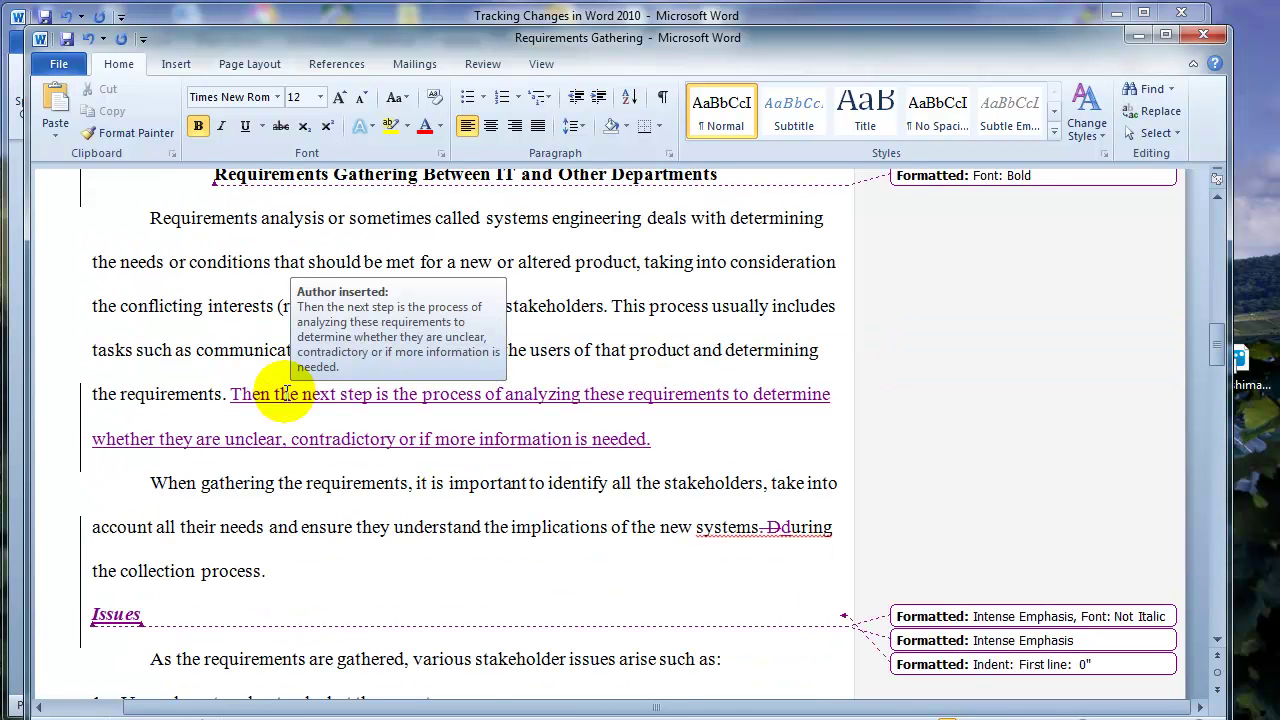
Delete the 'Use cases' list item as a tracked deletion and scroll back up.
scroll(285, 394, "down", 15)
left_click_drag(265, 605, 177, 606)
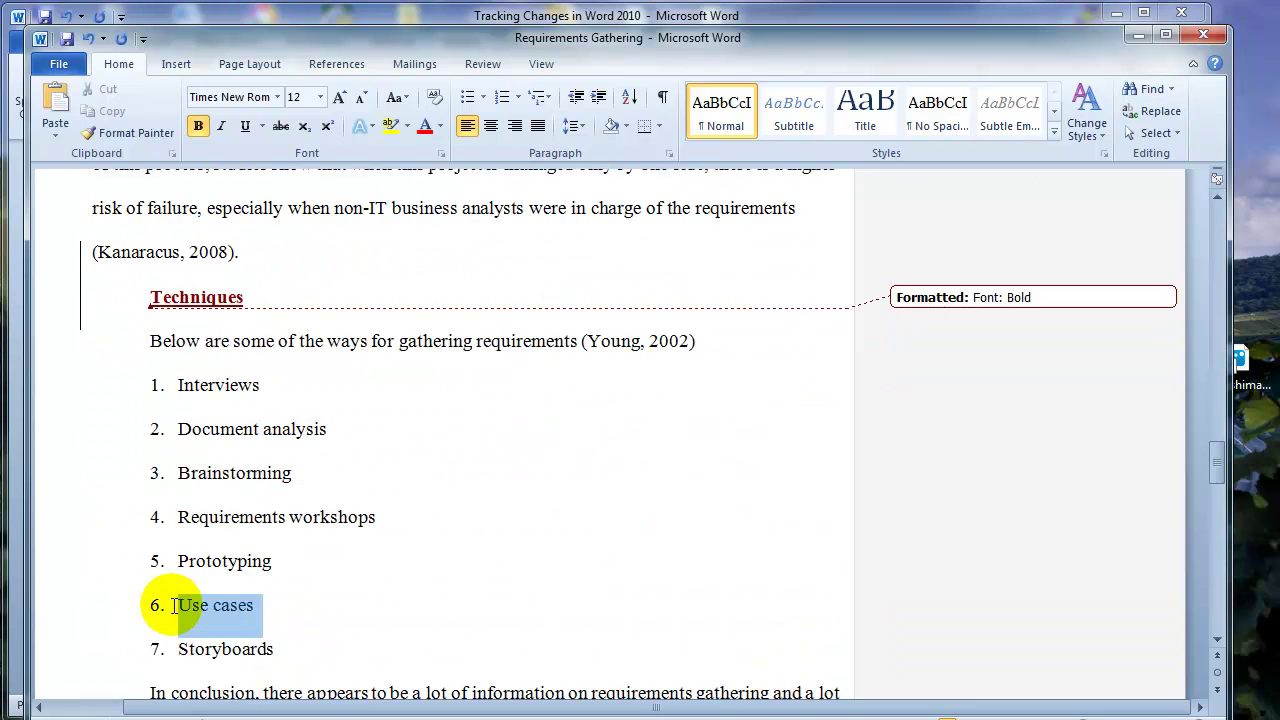
key("Delete")
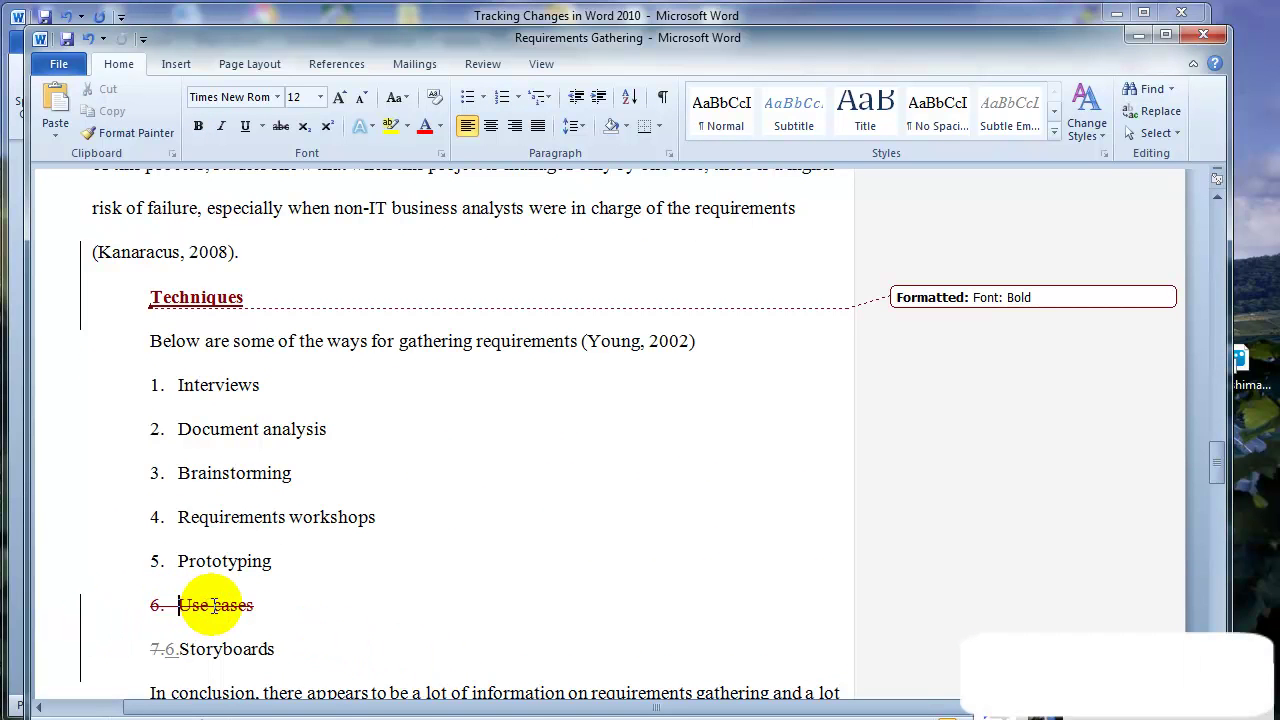
scroll(314, 649, "down", 10)
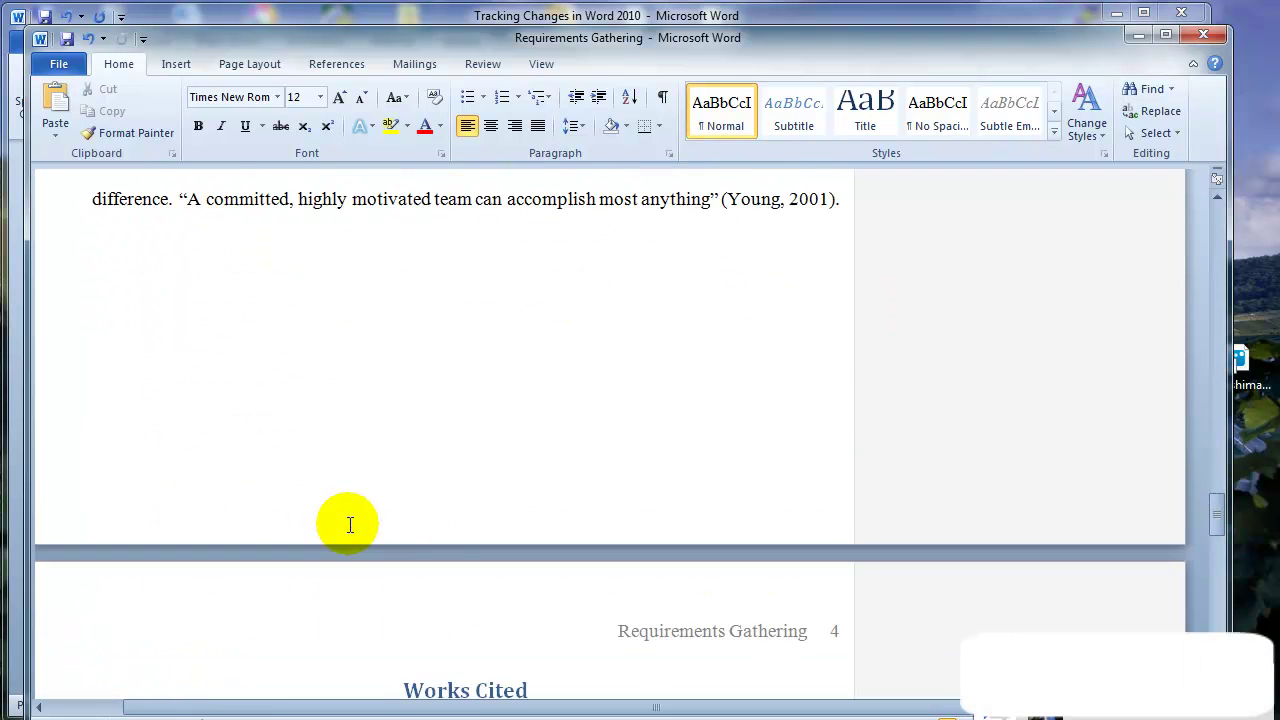
scroll(460, 462, "up", 3)
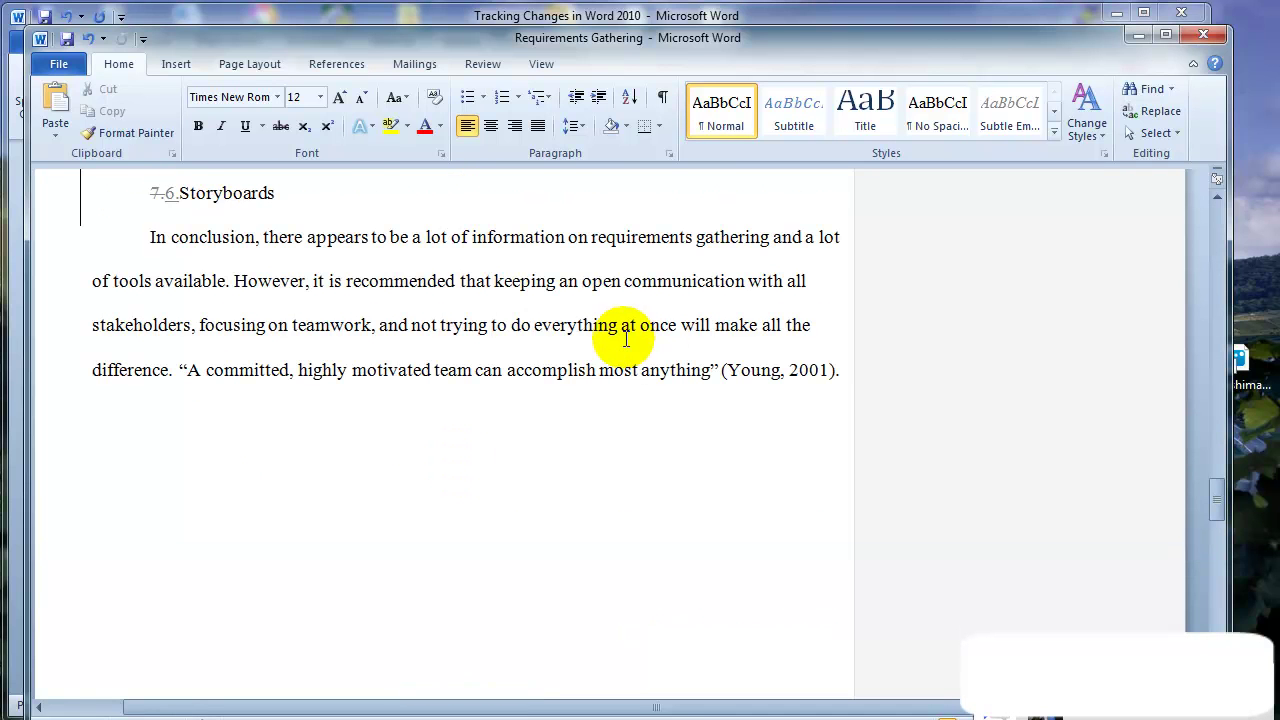
scroll(651, 357, "up", 7)
scroll(650, 357, "up", 7)
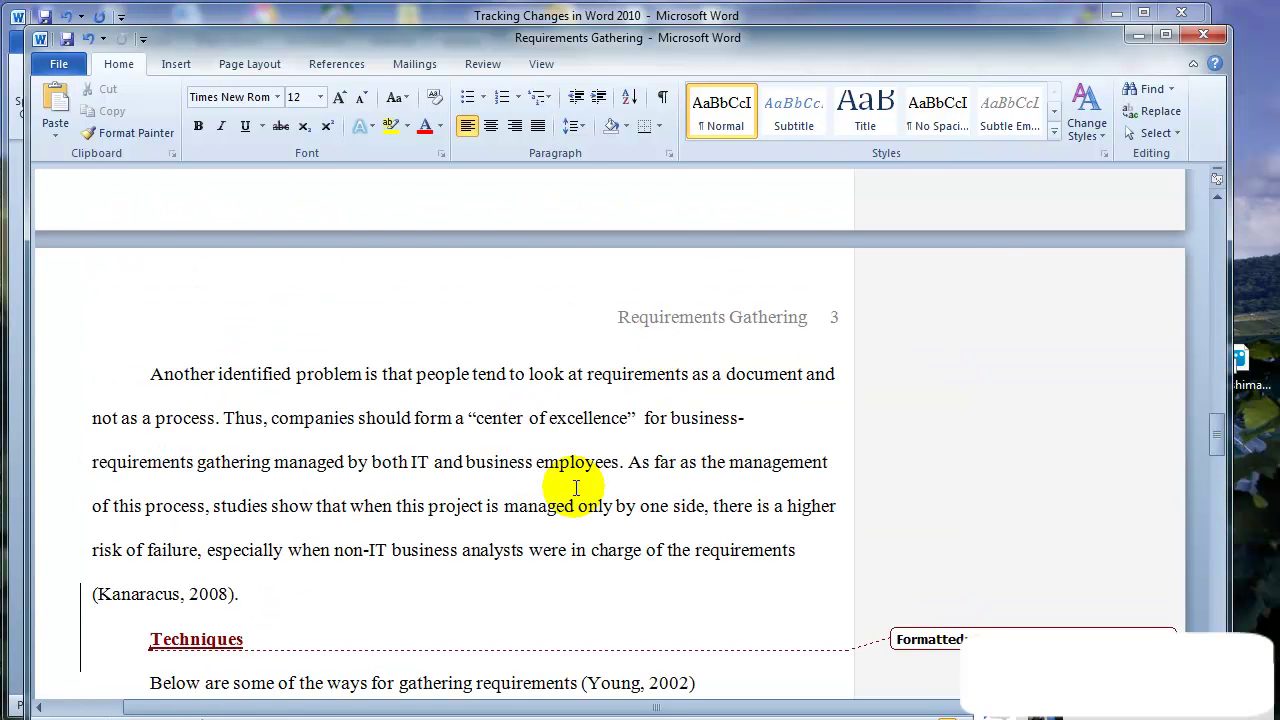
scroll(572, 487, "up", 6)
scroll(578, 503, "up", 5)
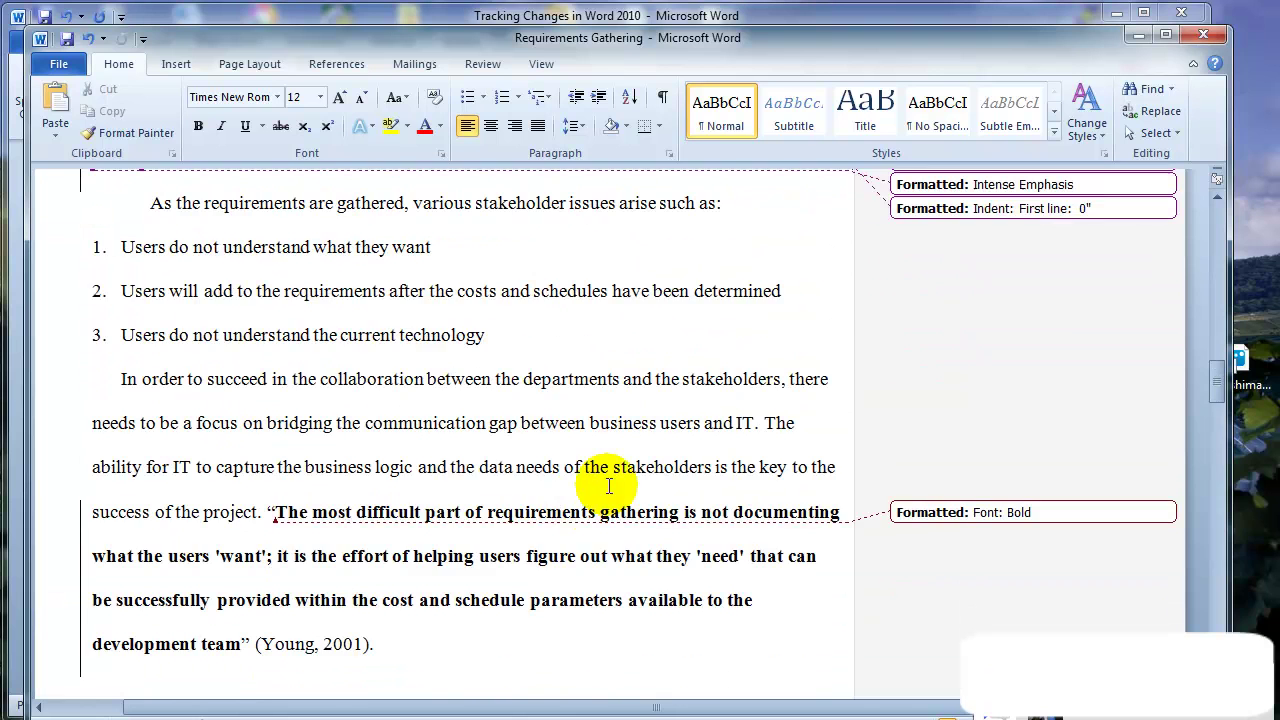
scroll(619, 428, "up", 3)
scroll(619, 428, "up", 8)
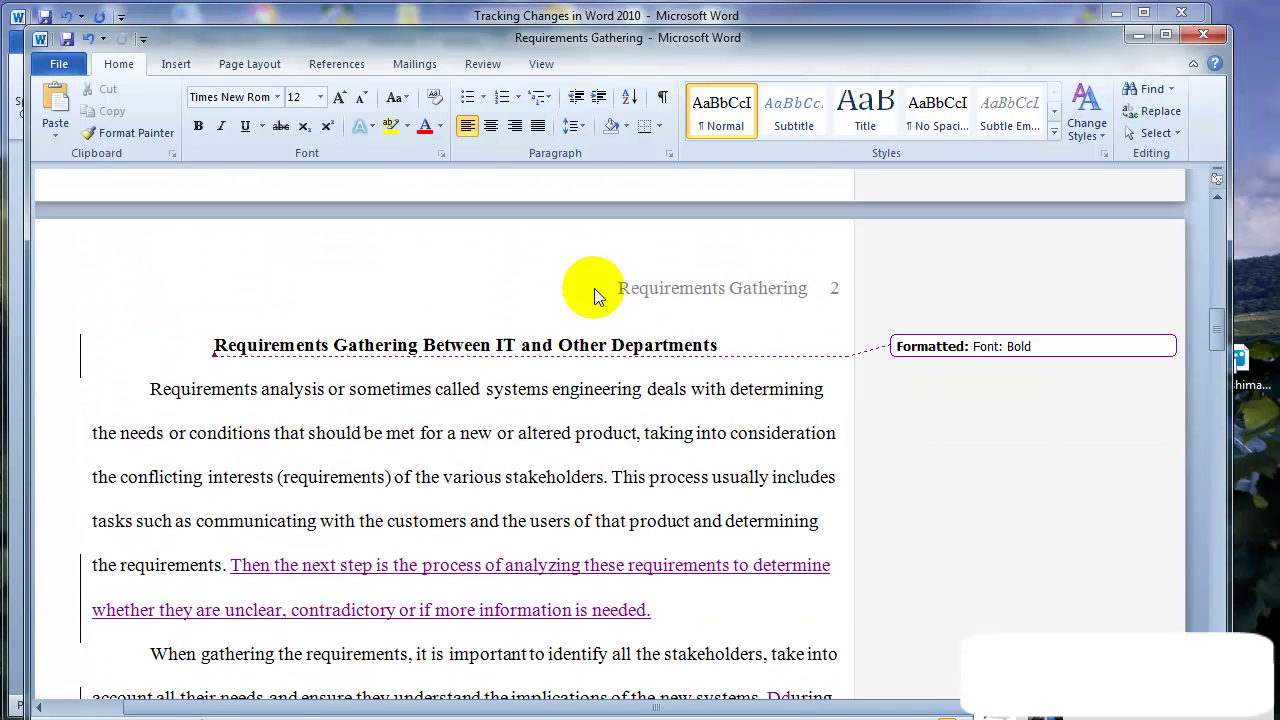
Switch the review display to Original to see the text without markup.
left_click(490, 64)
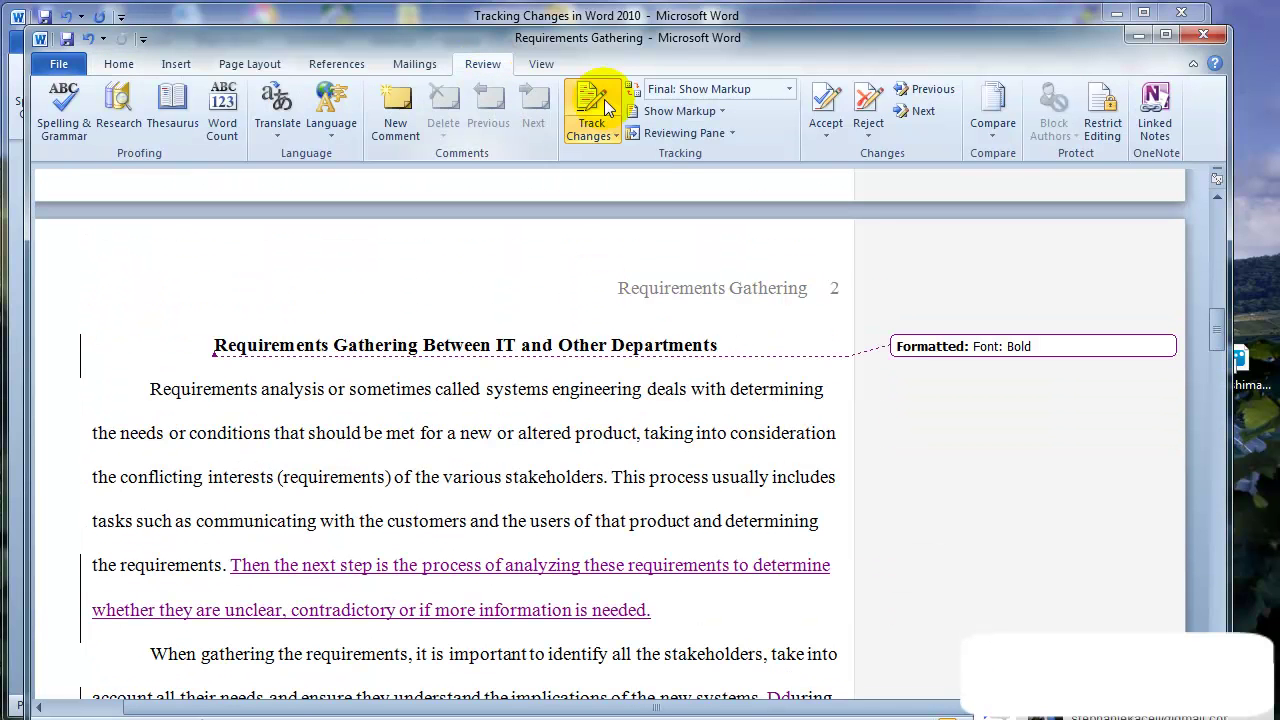
left_click(587, 432)
scroll(585, 428, "up", 4)
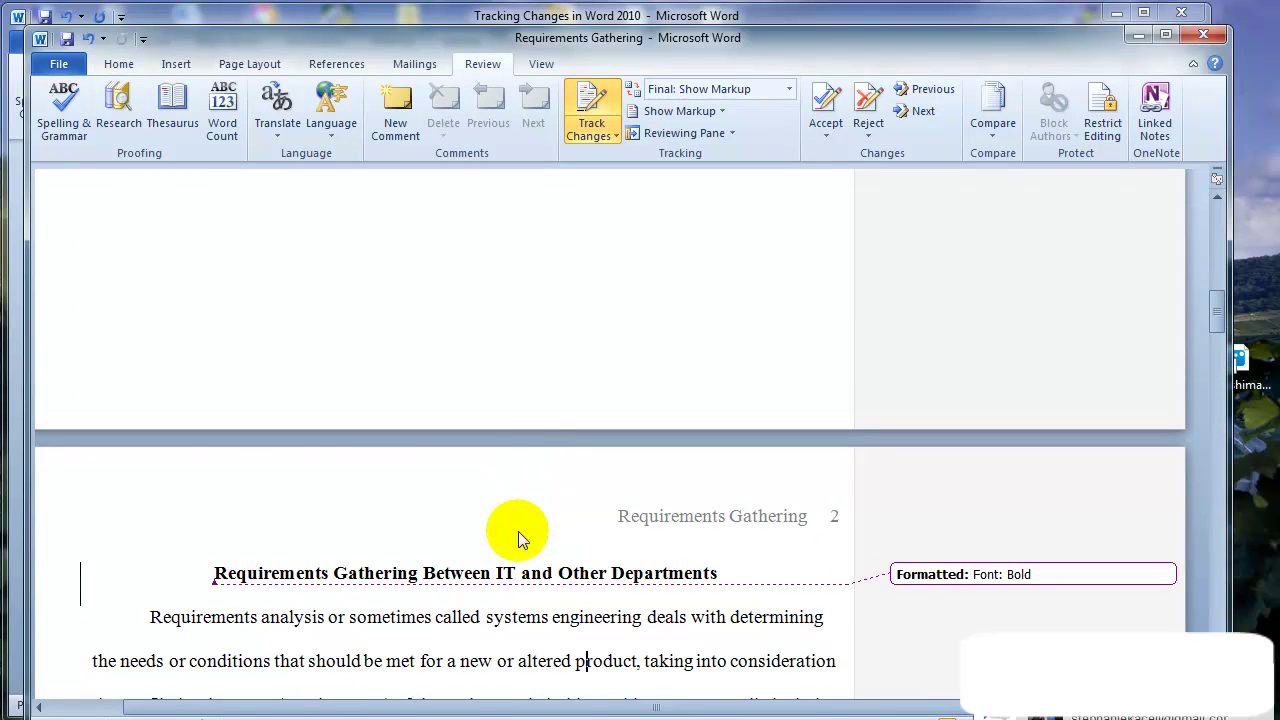
scroll(518, 531, "down", 1)
left_click(790, 90)
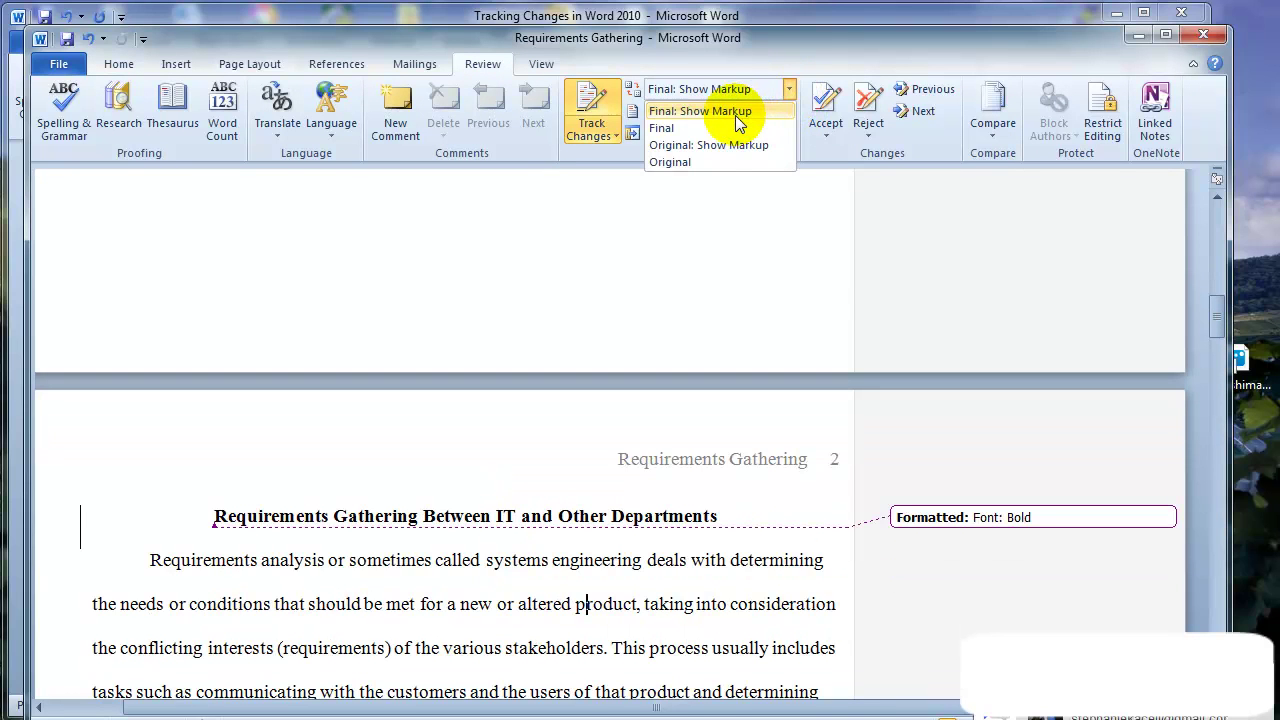
left_click(676, 166)
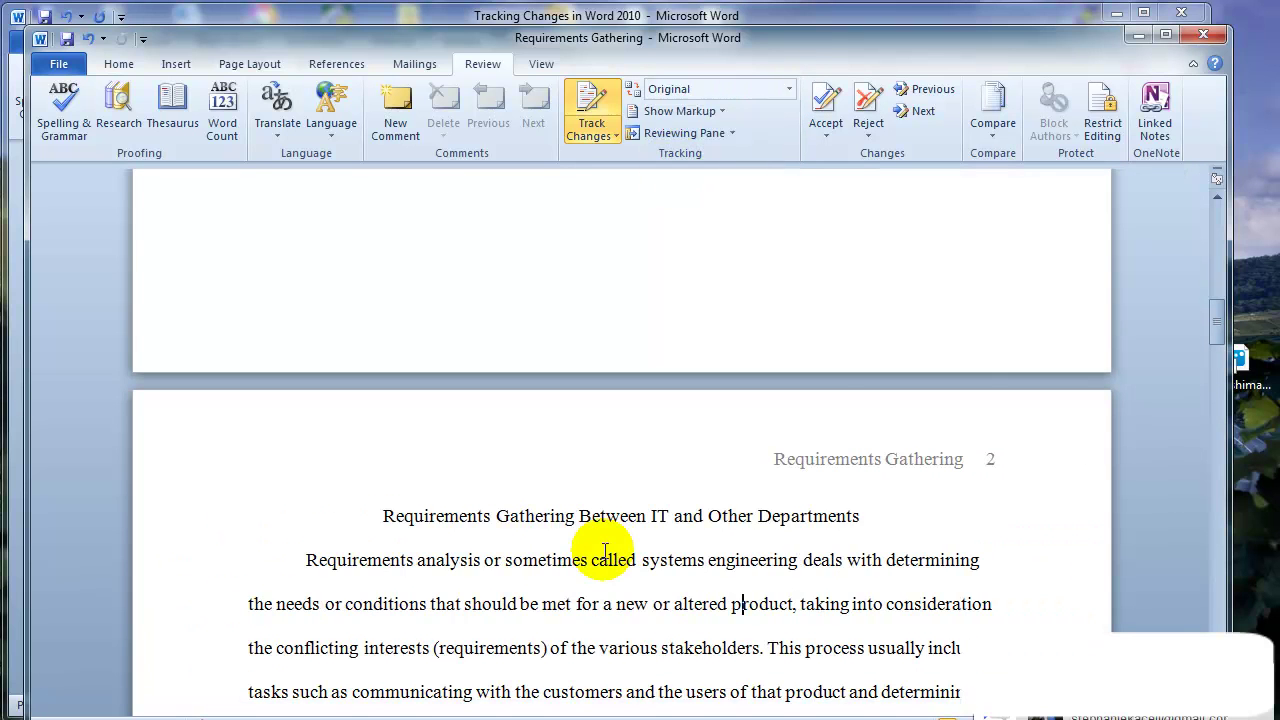
scroll(605, 550, "down", 2)
scroll(595, 552, "down", 2)
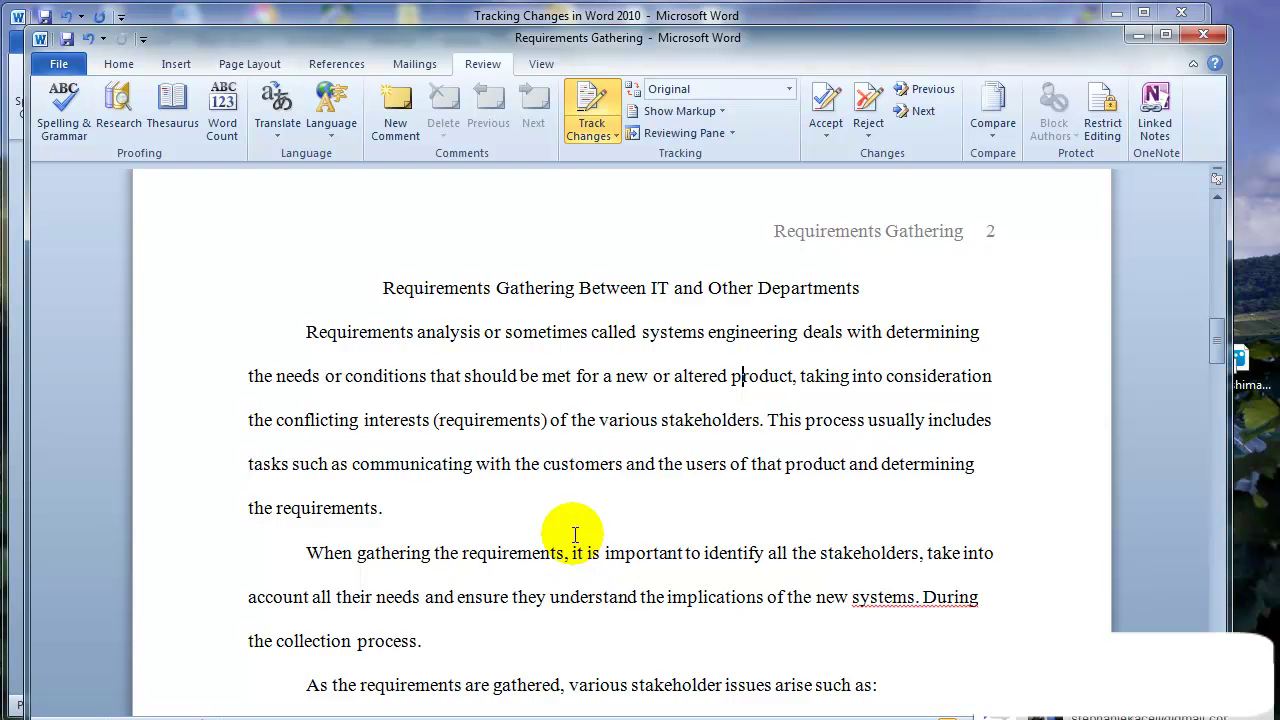
scroll(571, 534, "up", 2)
Try Original: Show Markup, then Final: Show Markup display modes.
left_click(789, 92)
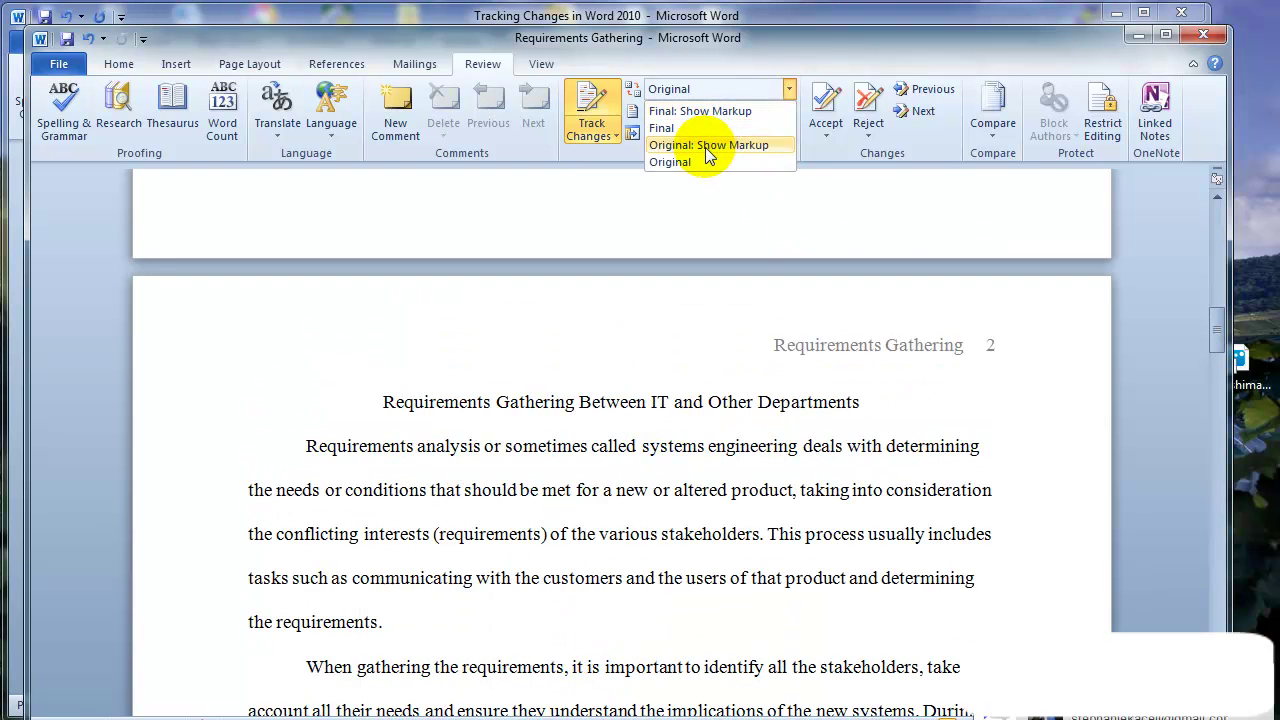
left_click(707, 147)
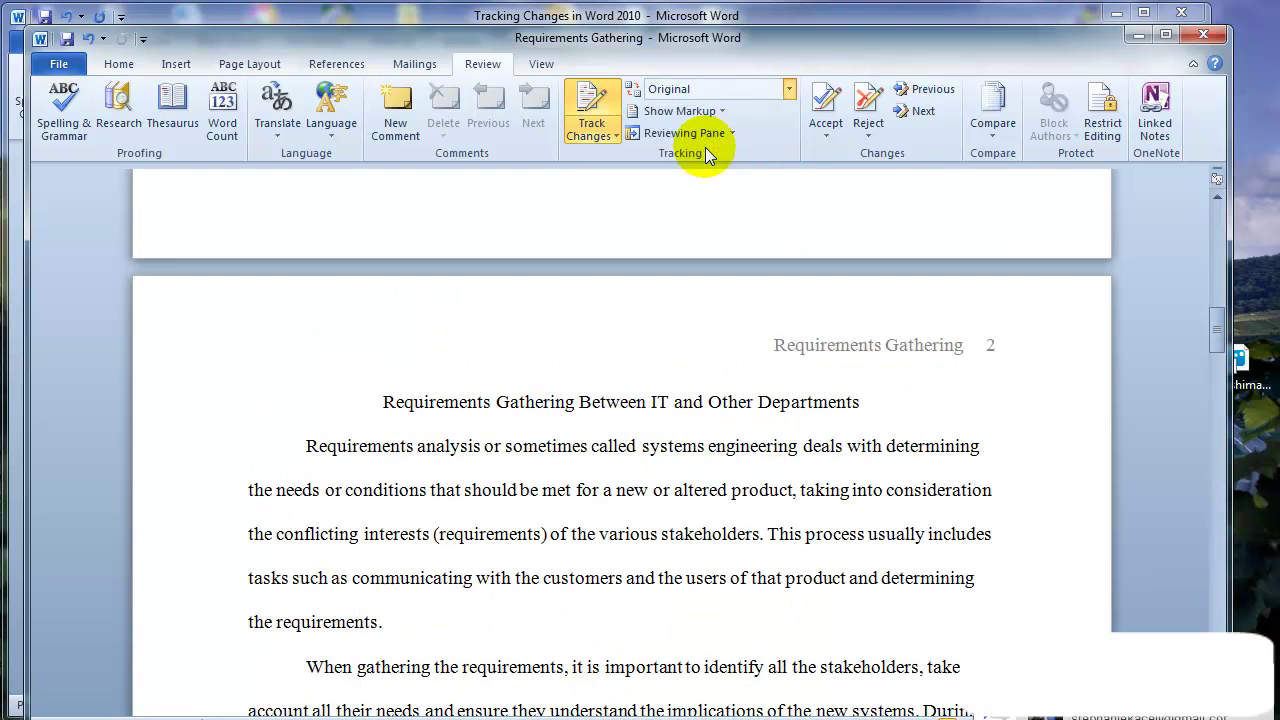
left_click(715, 89)
left_click(722, 113)
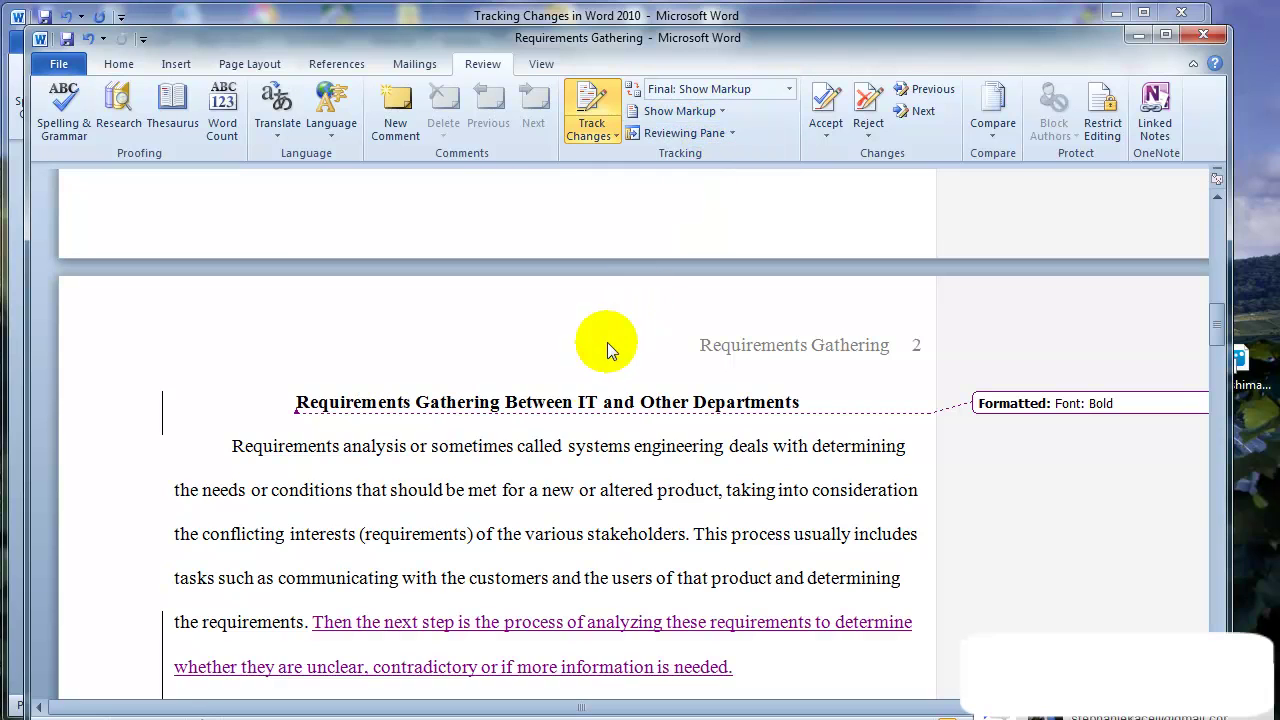
left_click(505, 545)
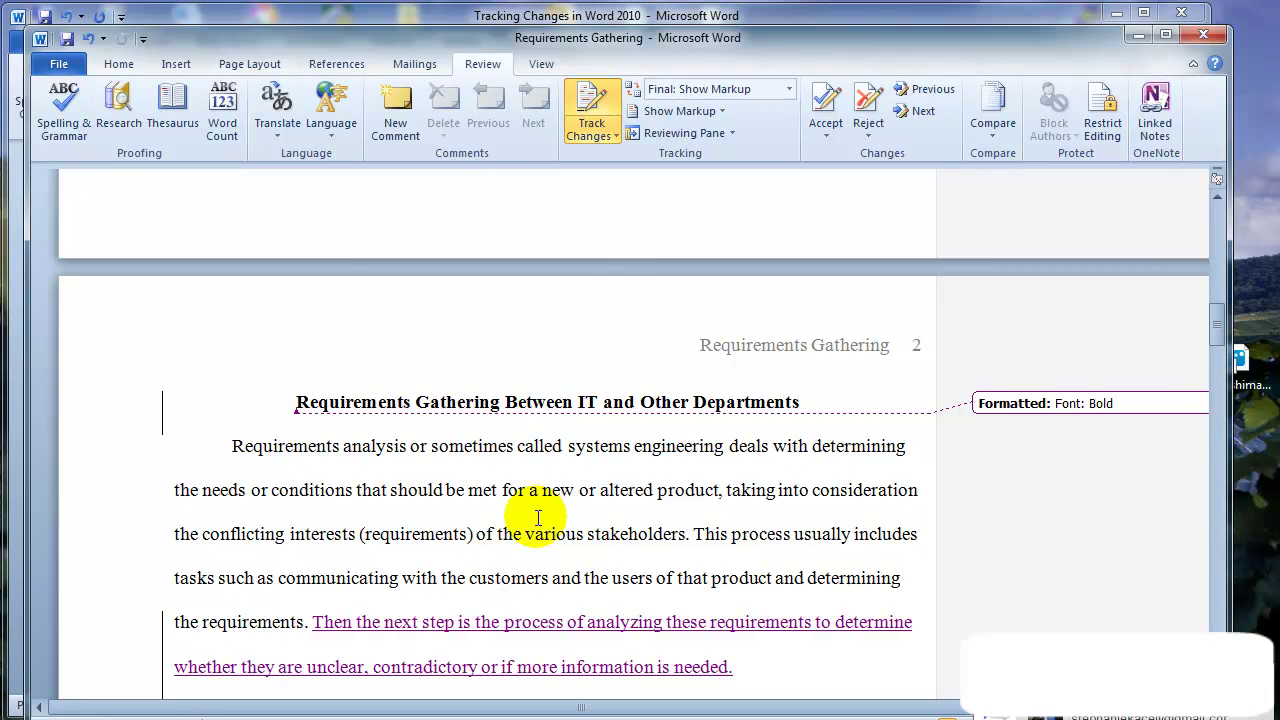
Display the Final version without any markup.
left_click(789, 92)
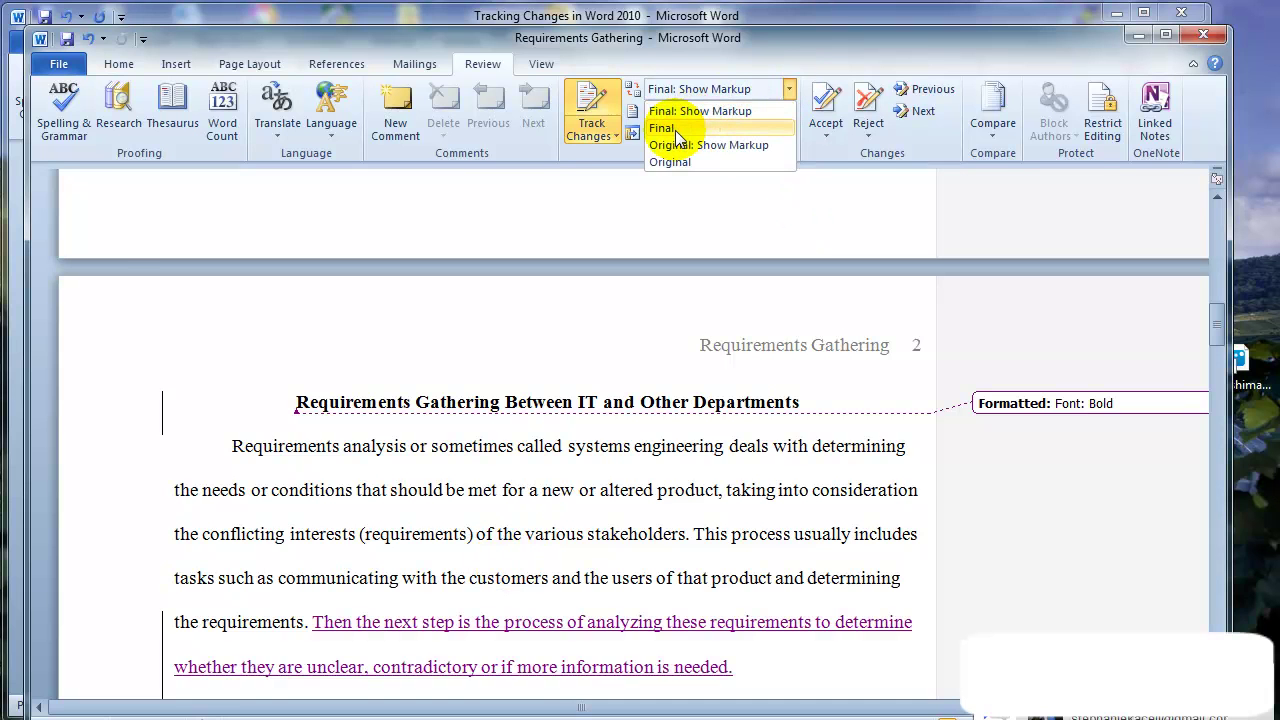
left_click(675, 130)
scroll(510, 500, "down", 3)
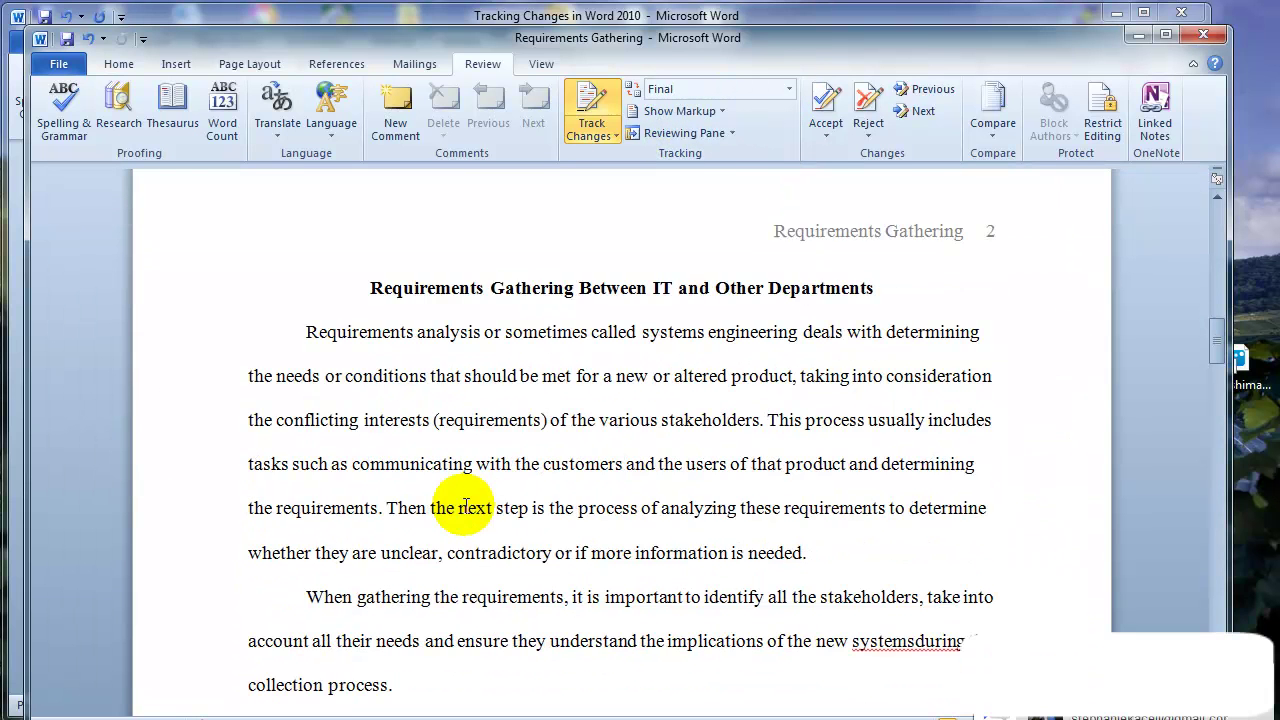
scroll(478, 490, "up", 2)
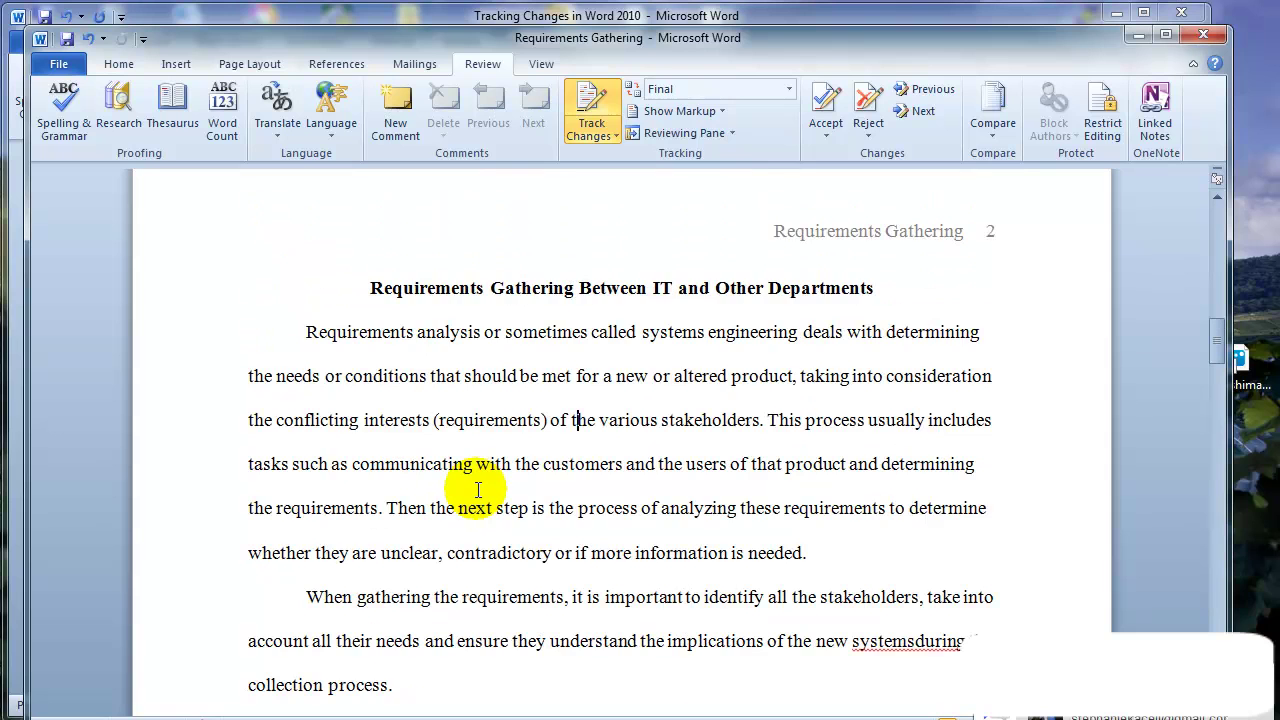
scroll(478, 490, "up", 2)
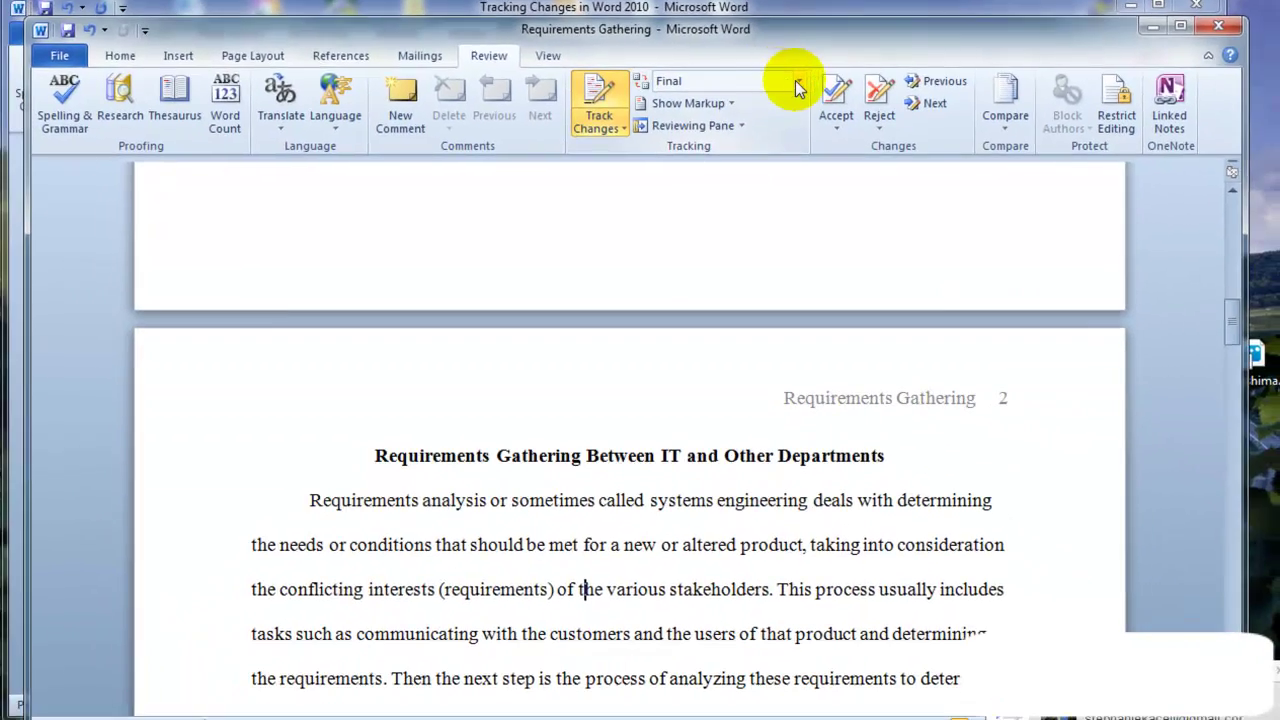
Return the display to Final: Show Markup to see all tracked changes.
left_click(704, 142)
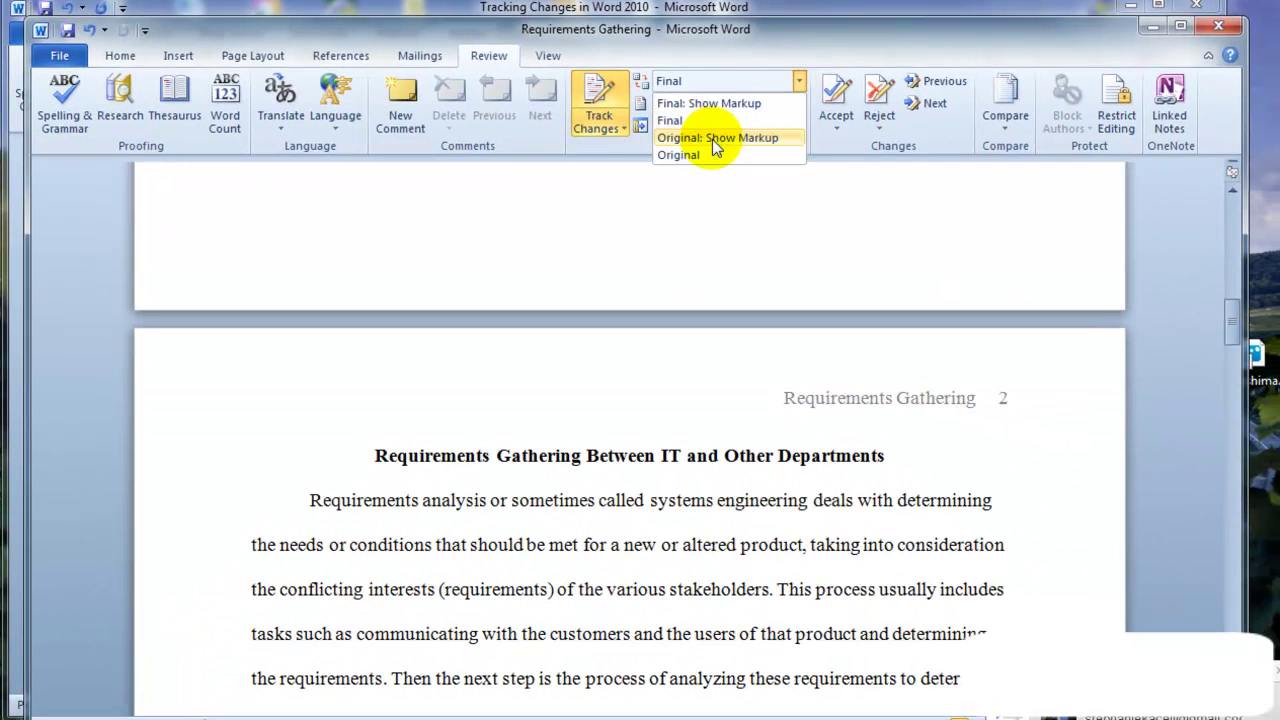
left_click(718, 104)
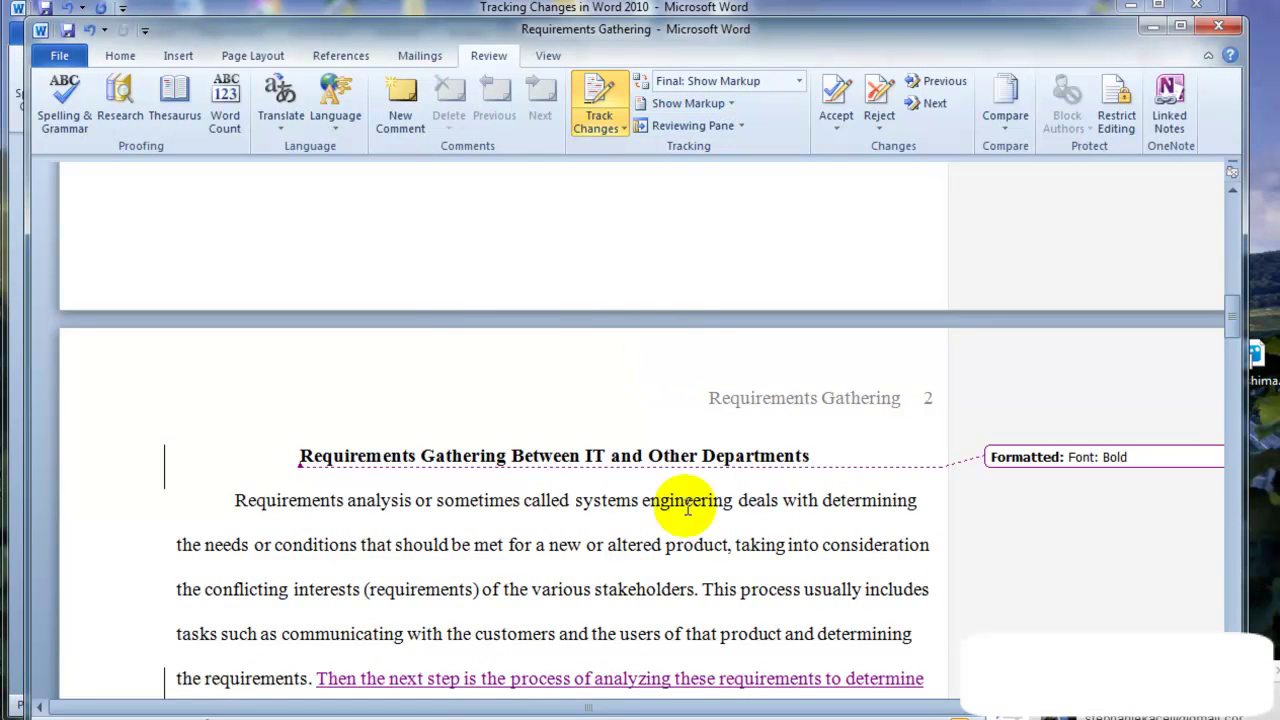
scroll(548, 503, "down", 1)
scroll(548, 503, "down", 1)
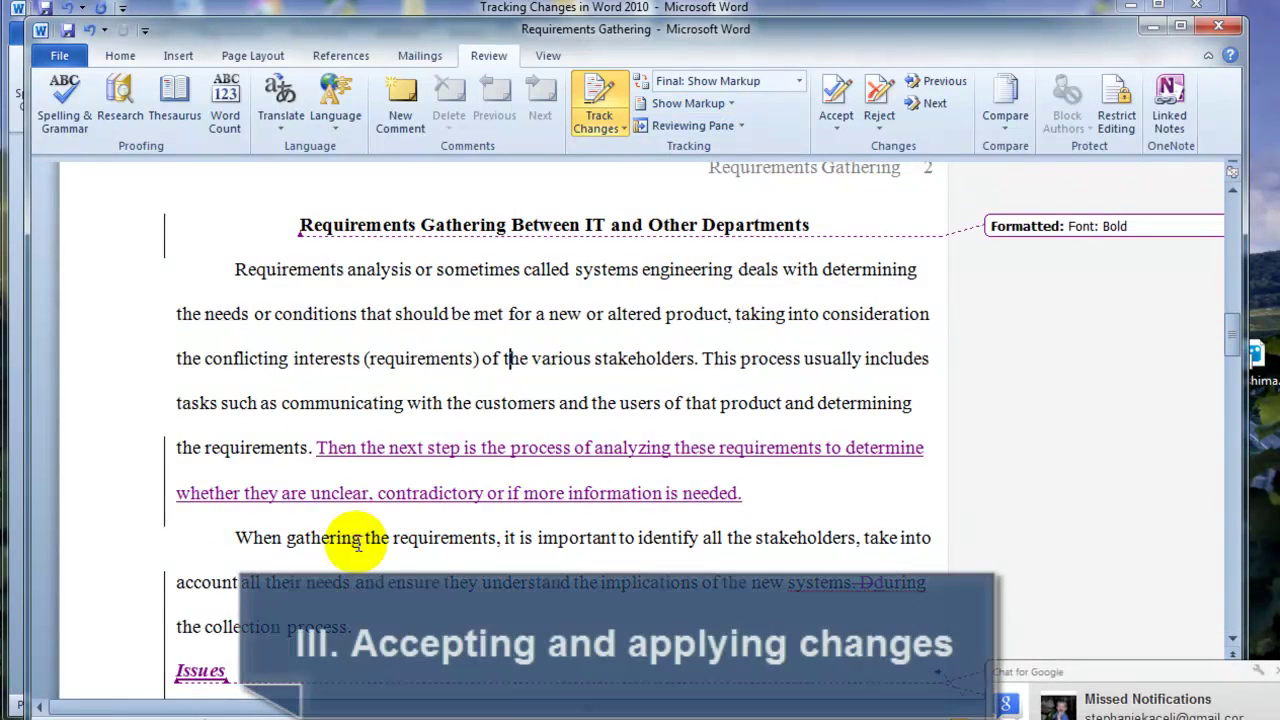
scroll(322, 562, "up", 1)
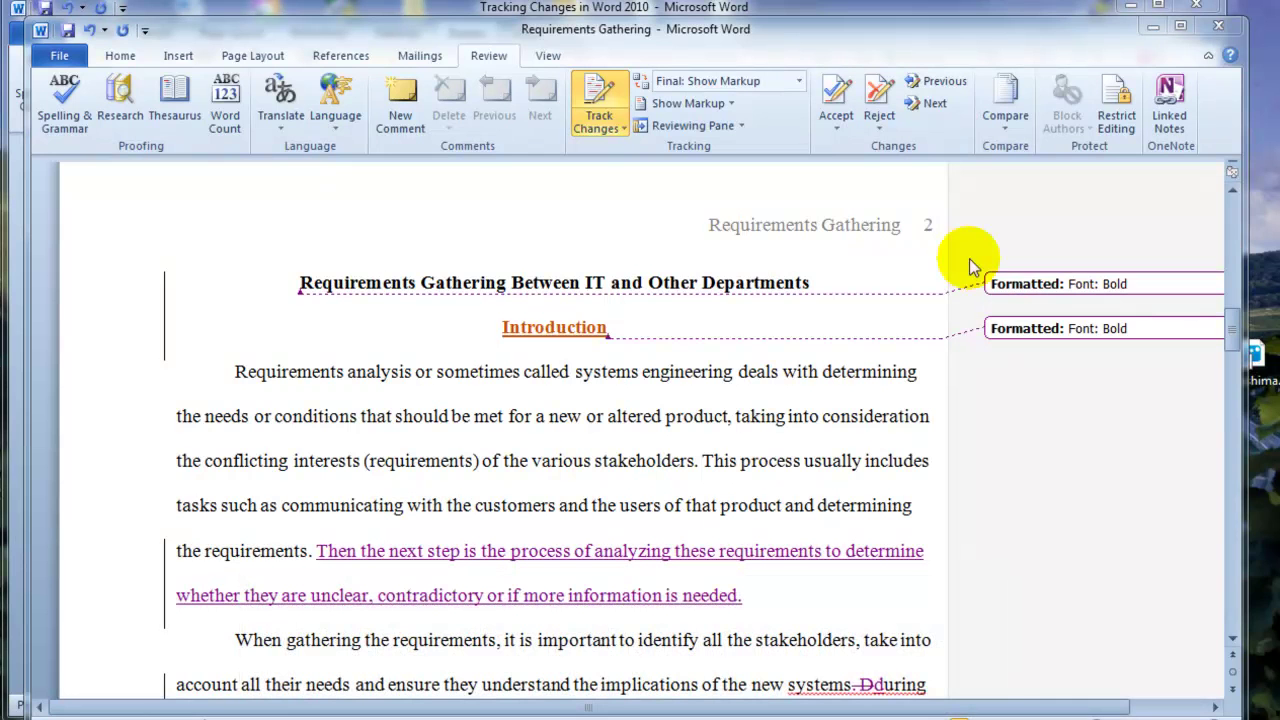
left_click(624, 129)
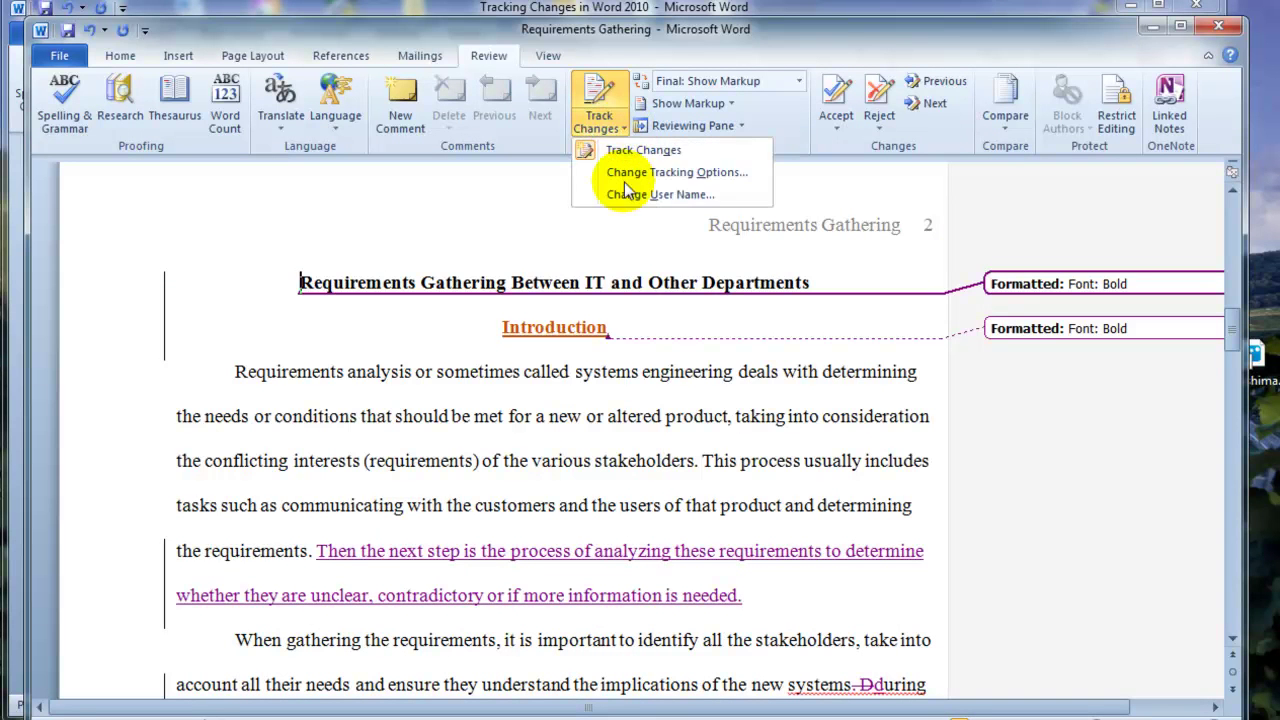
left_click(627, 196)
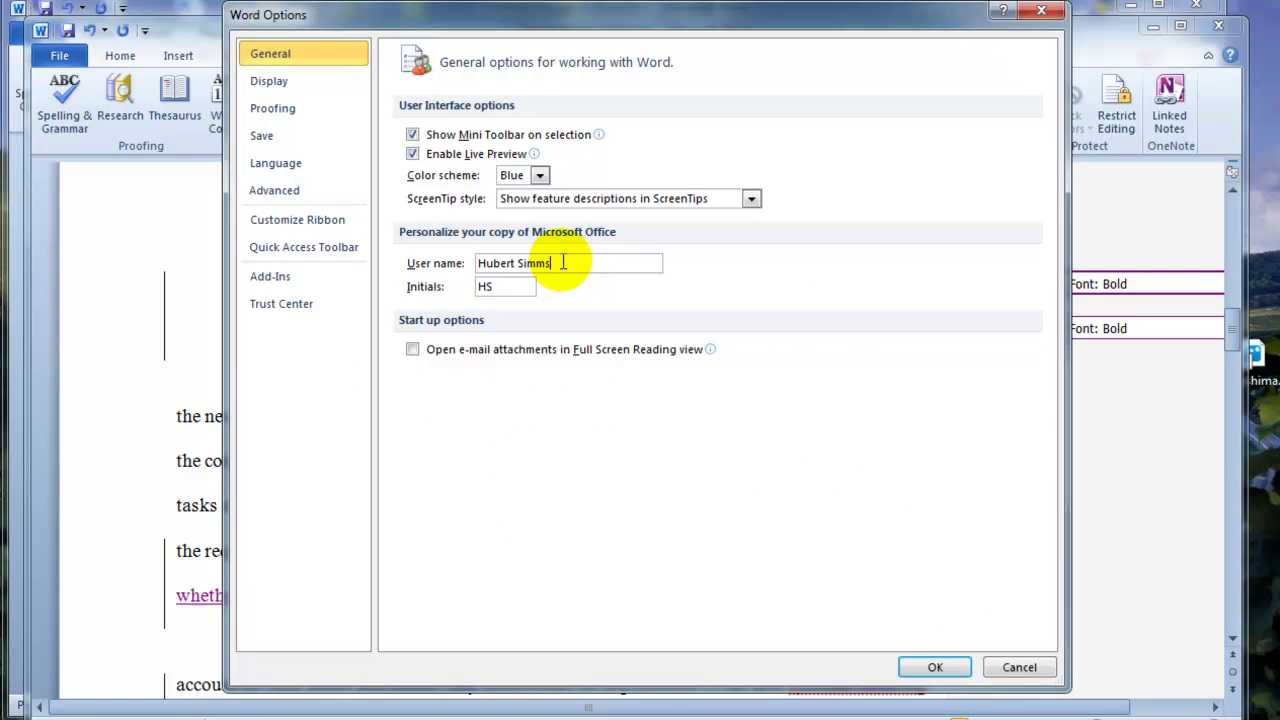
left_click(935, 667)
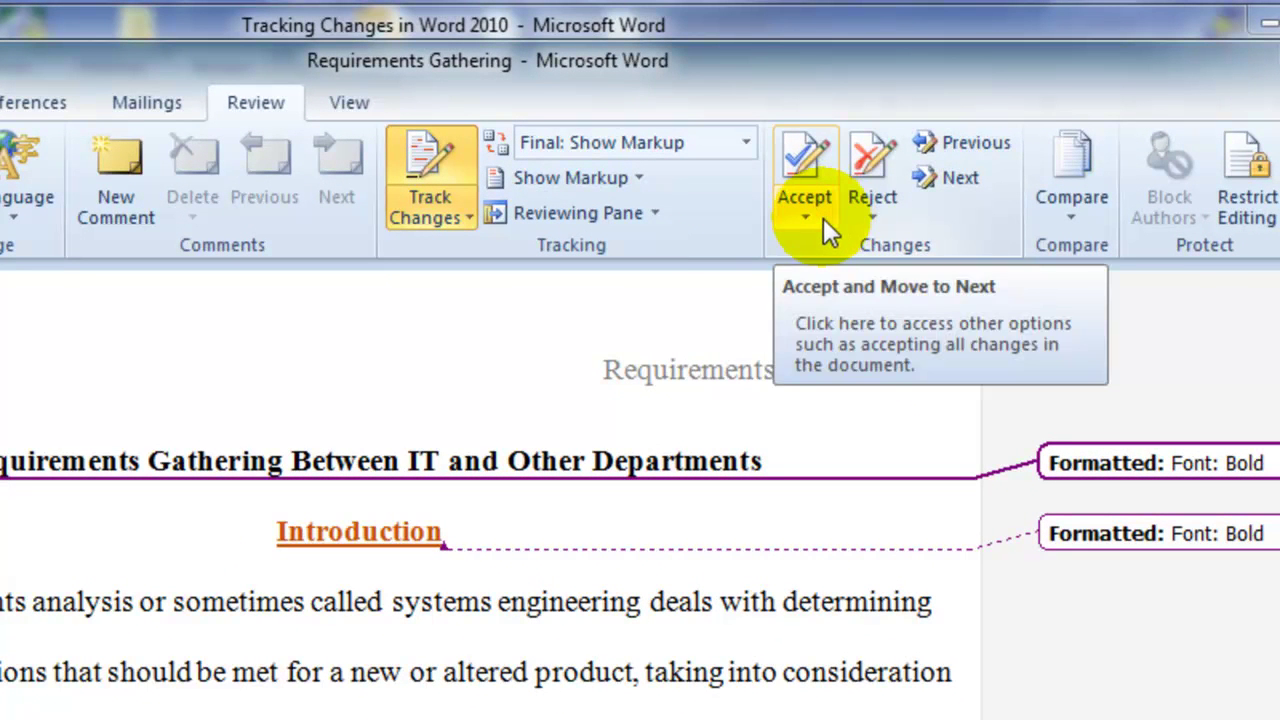
Accept the first formatting change and reject the inserted Introduction heading.
left_click(823, 218)
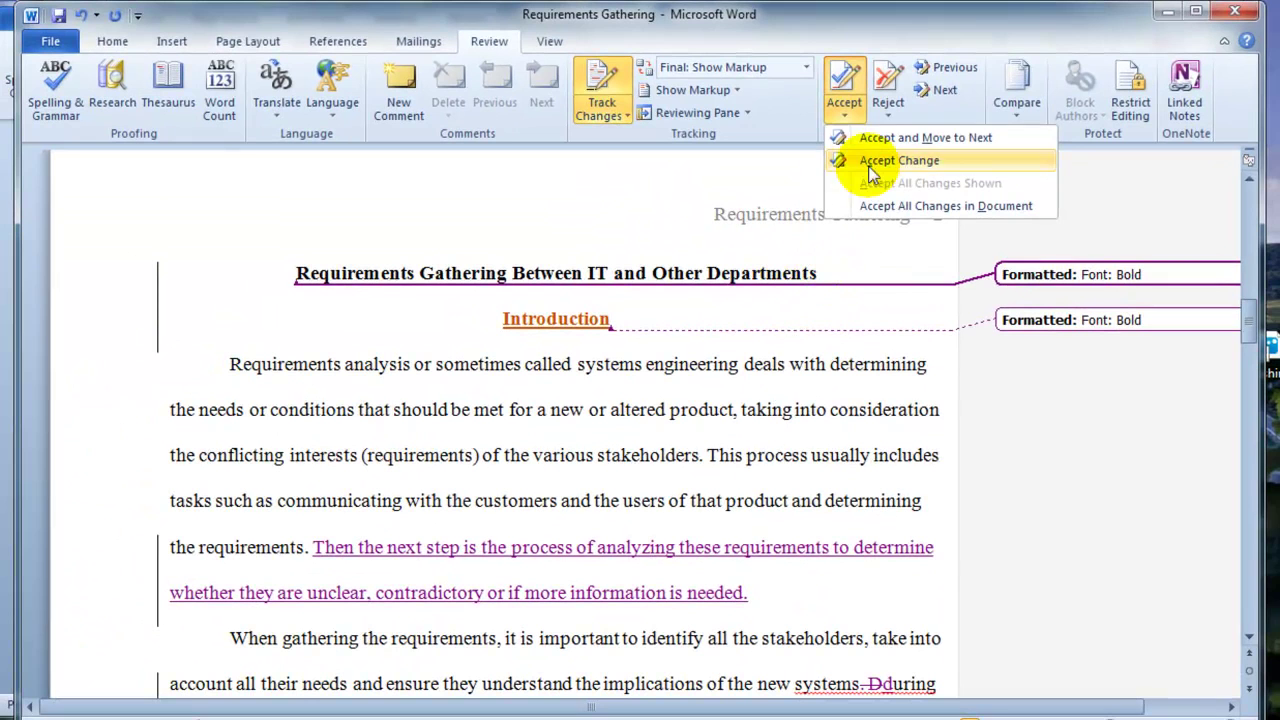
left_click(875, 140)
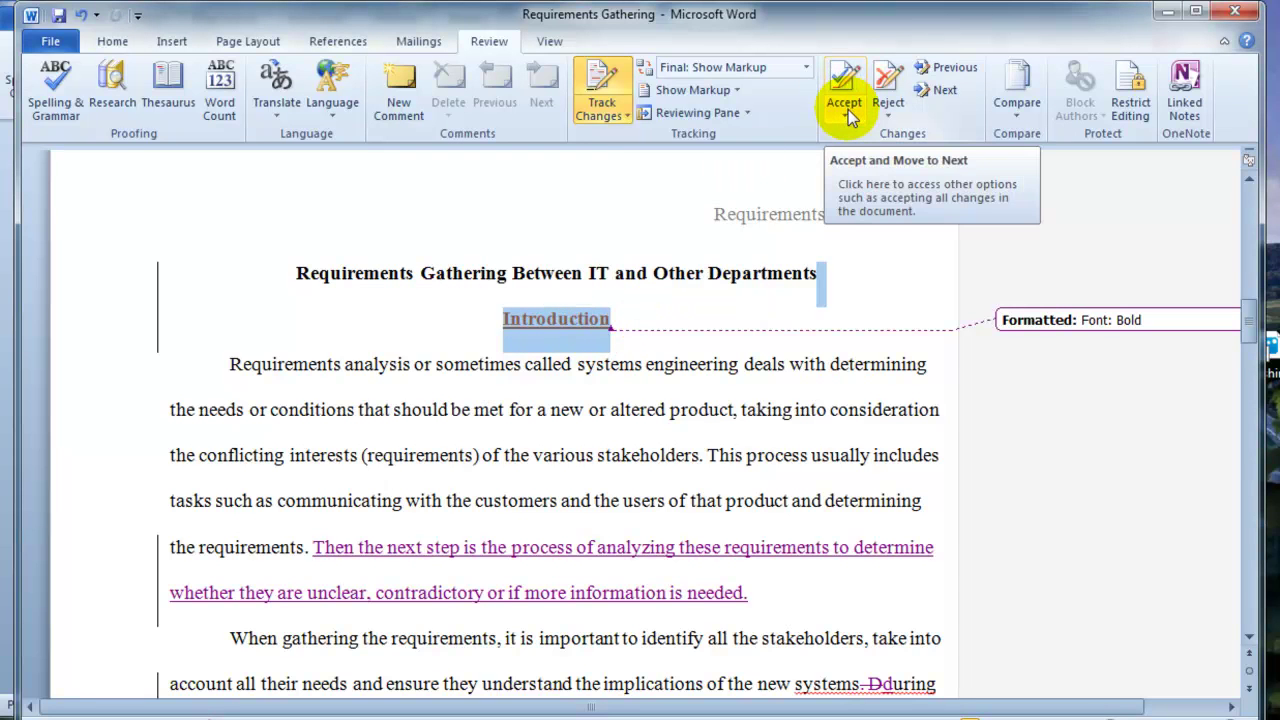
left_click(891, 112)
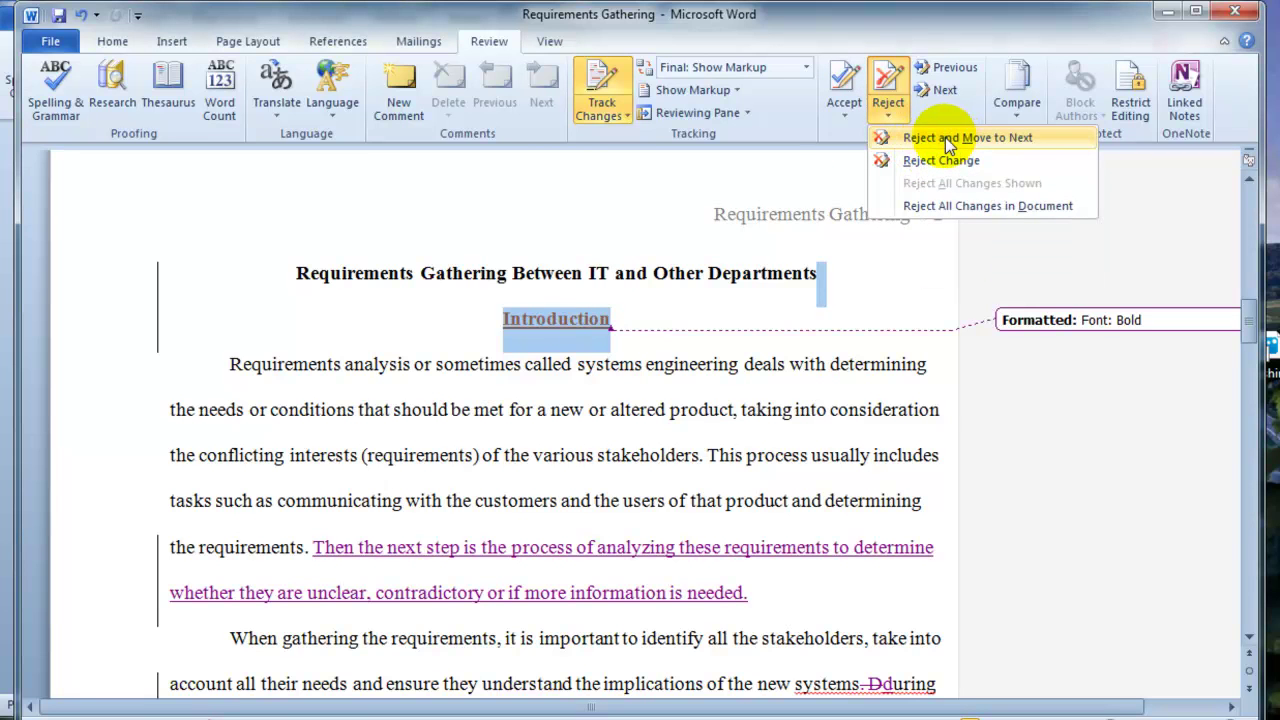
left_click(945, 137)
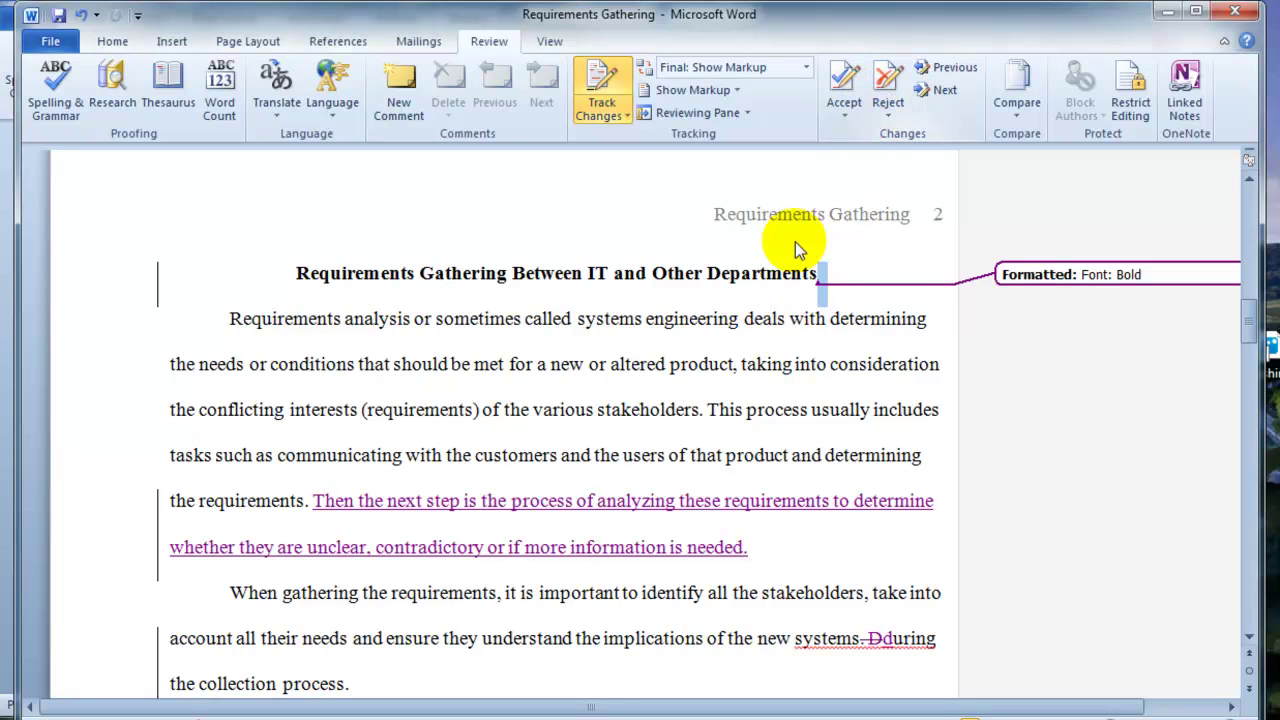
Accept the bold title, the inserted sentence, and the lowercase 'during' edits.
left_click(843, 78)
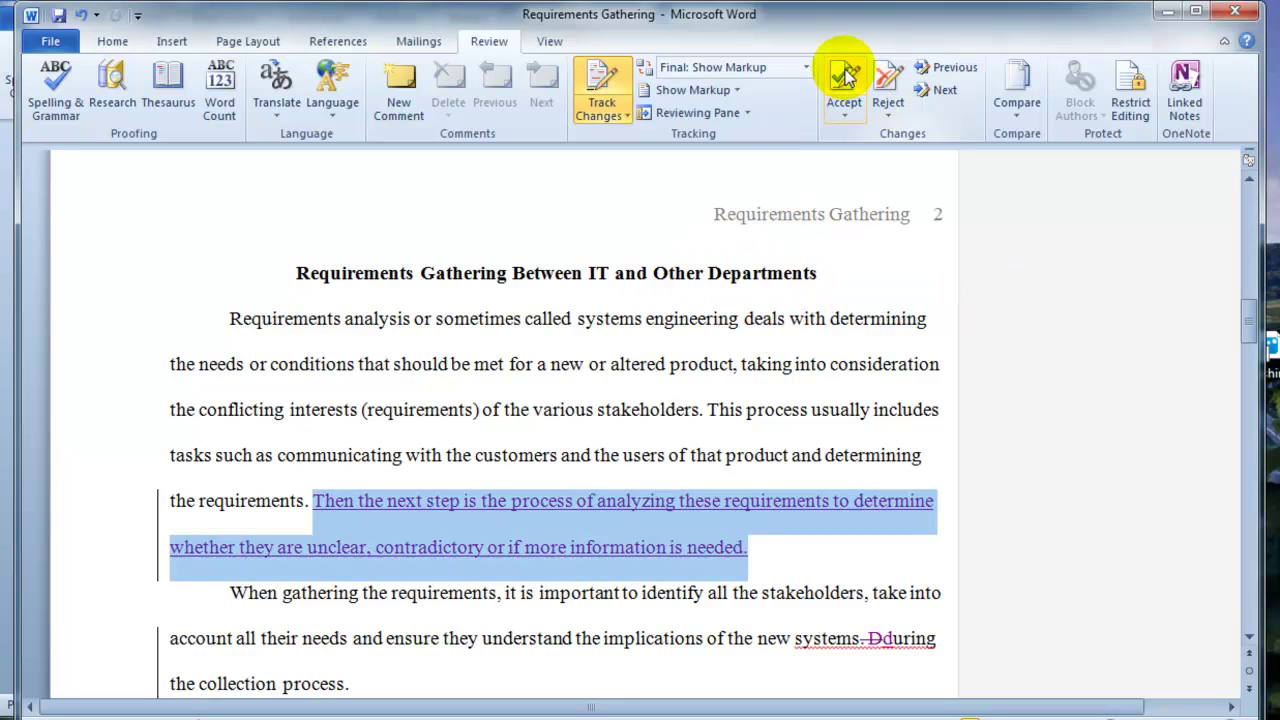
mouse_move(332, 515)
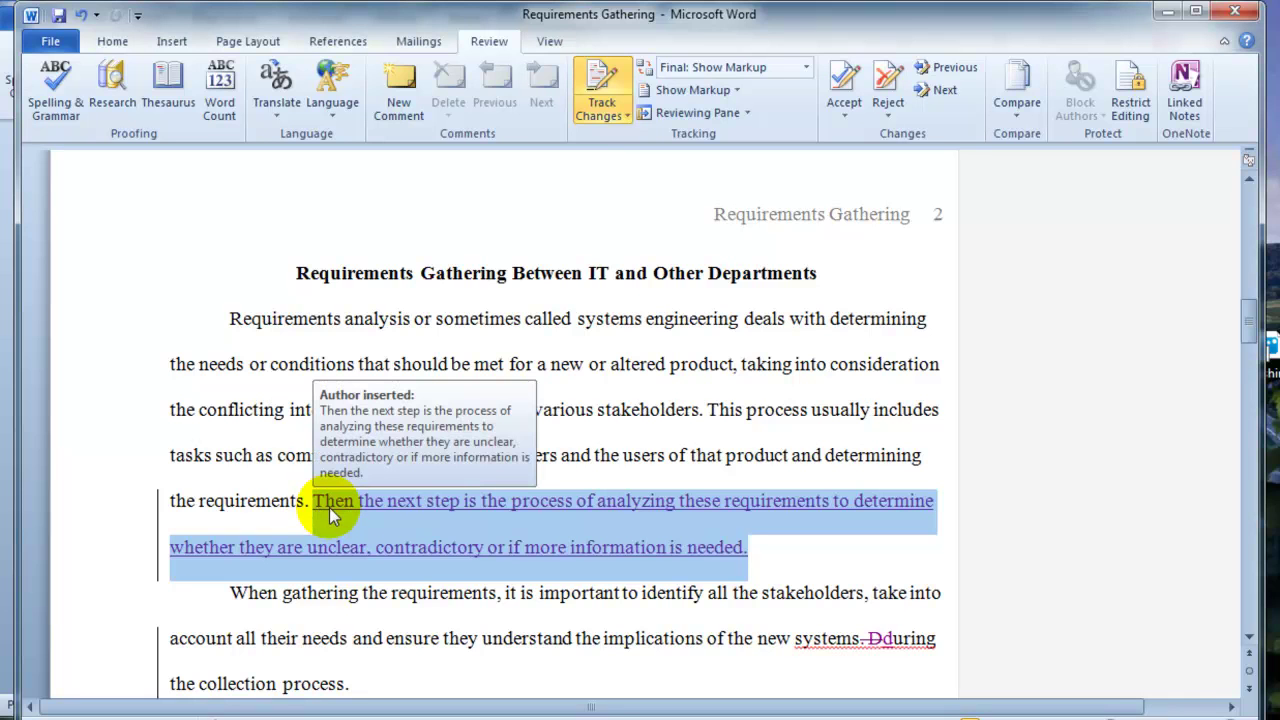
left_click(843, 88)
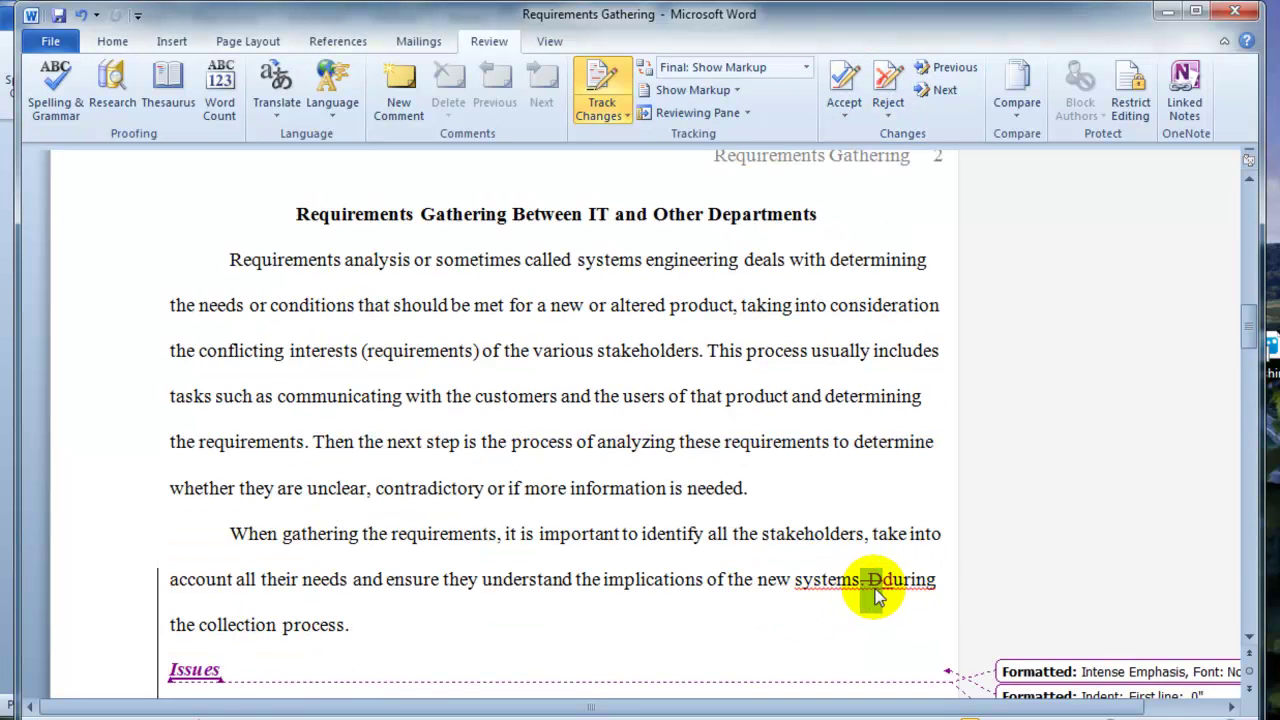
mouse_move(872, 590)
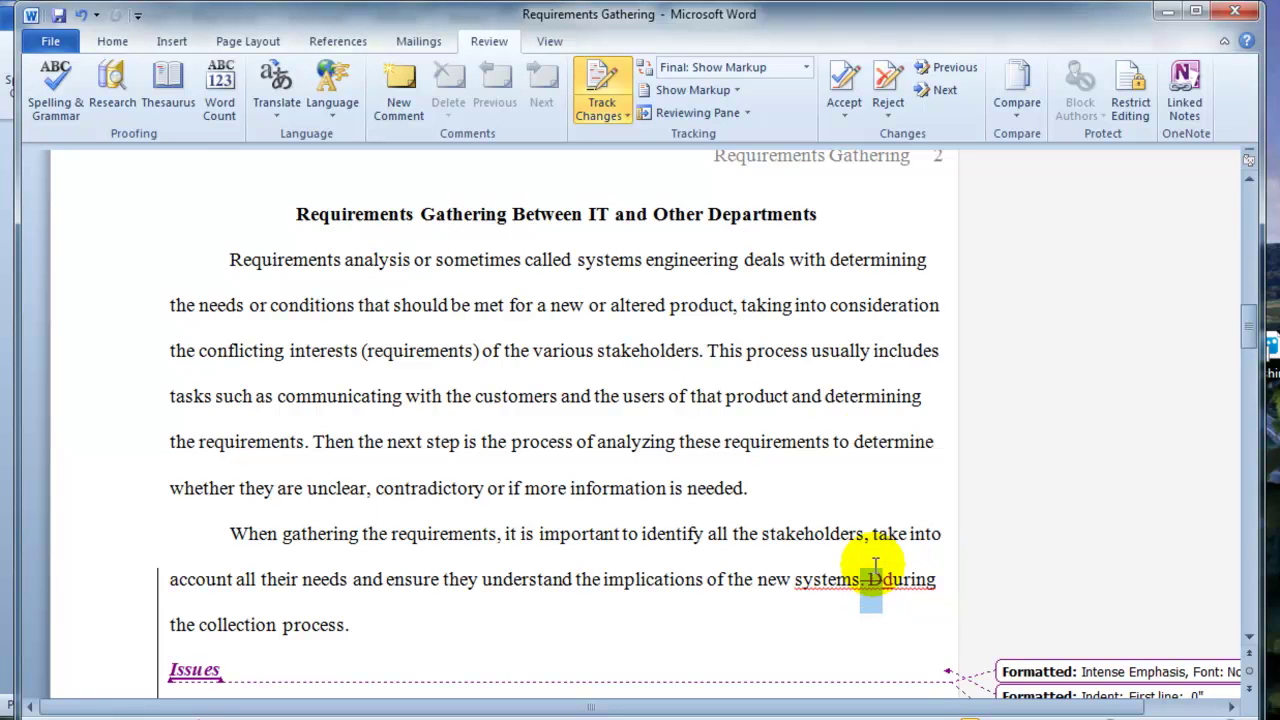
left_click(852, 86)
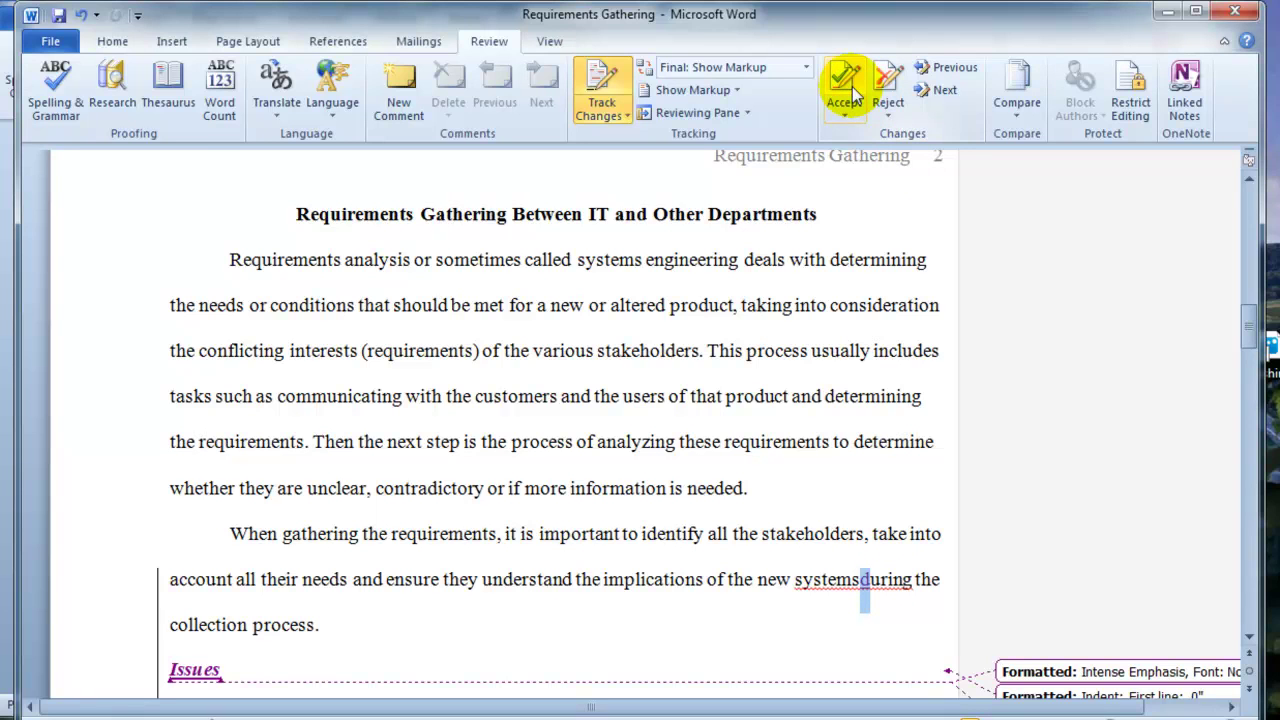
left_click(852, 87)
Accept the remaining changes after 'systems' and the Issues heading formatting changes.
left_click(858, 582)
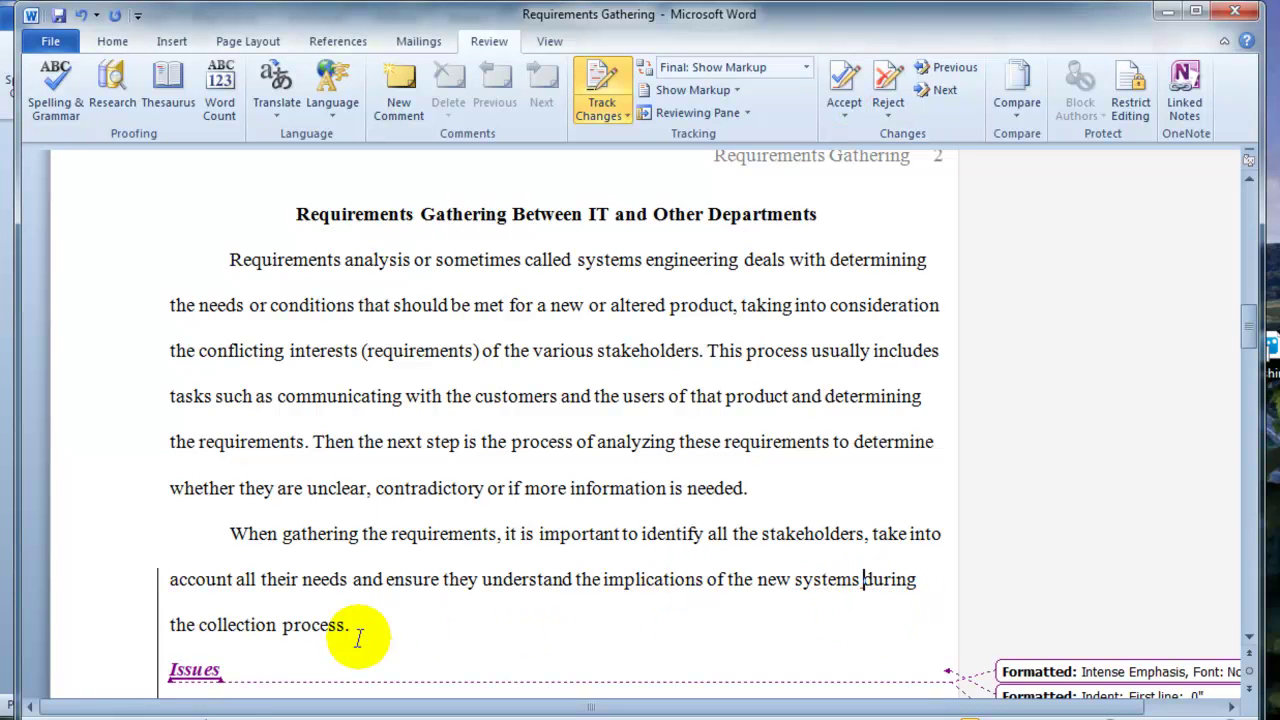
left_click(840, 84)
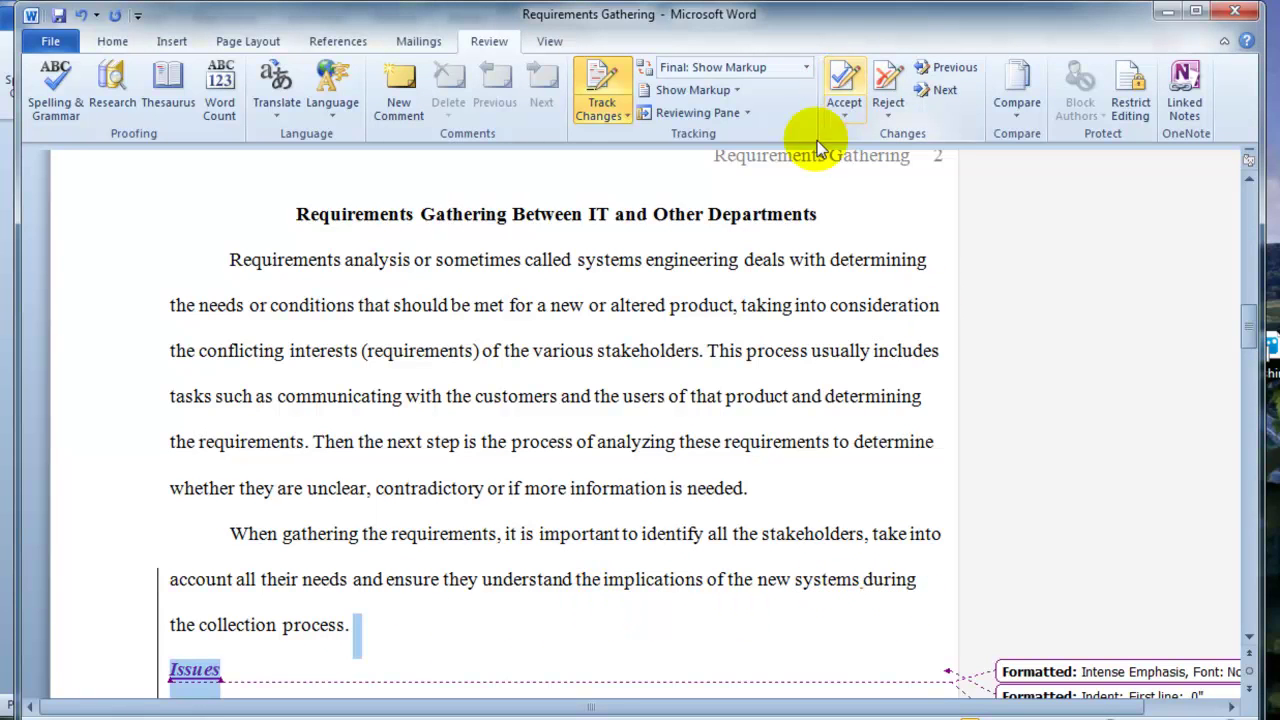
scroll(686, 591, "down", 1)
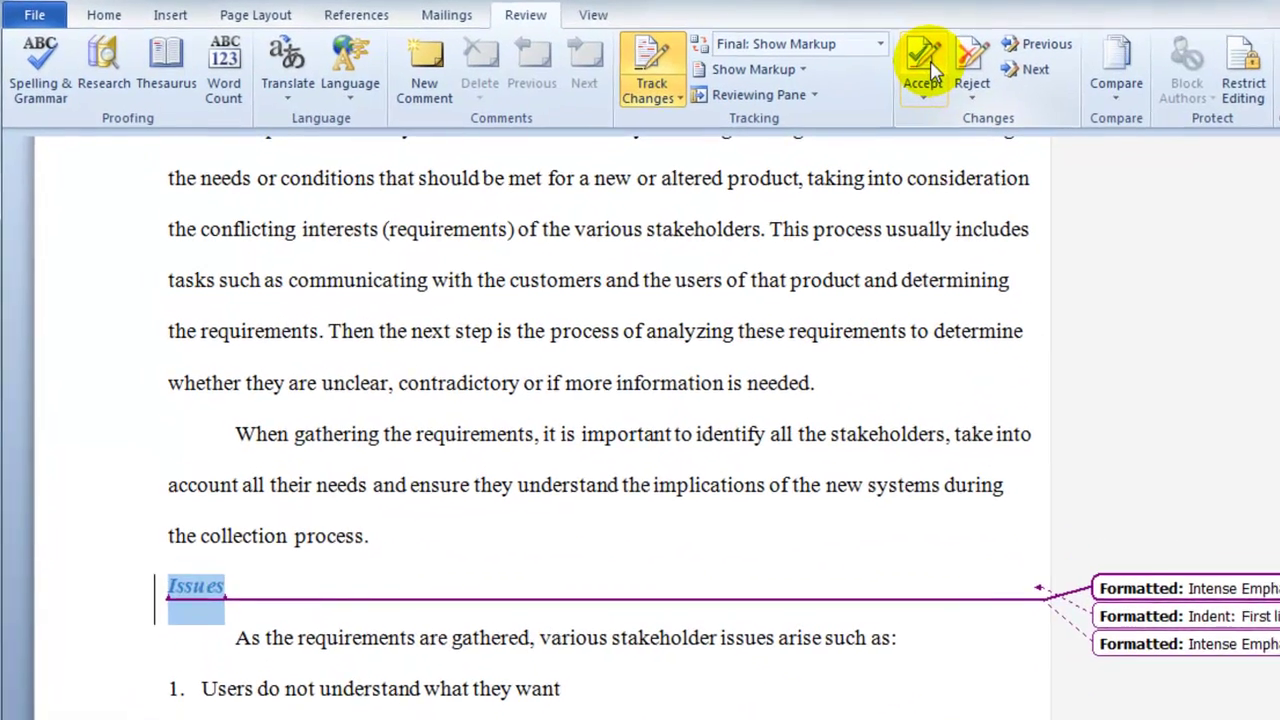
left_click(845, 86)
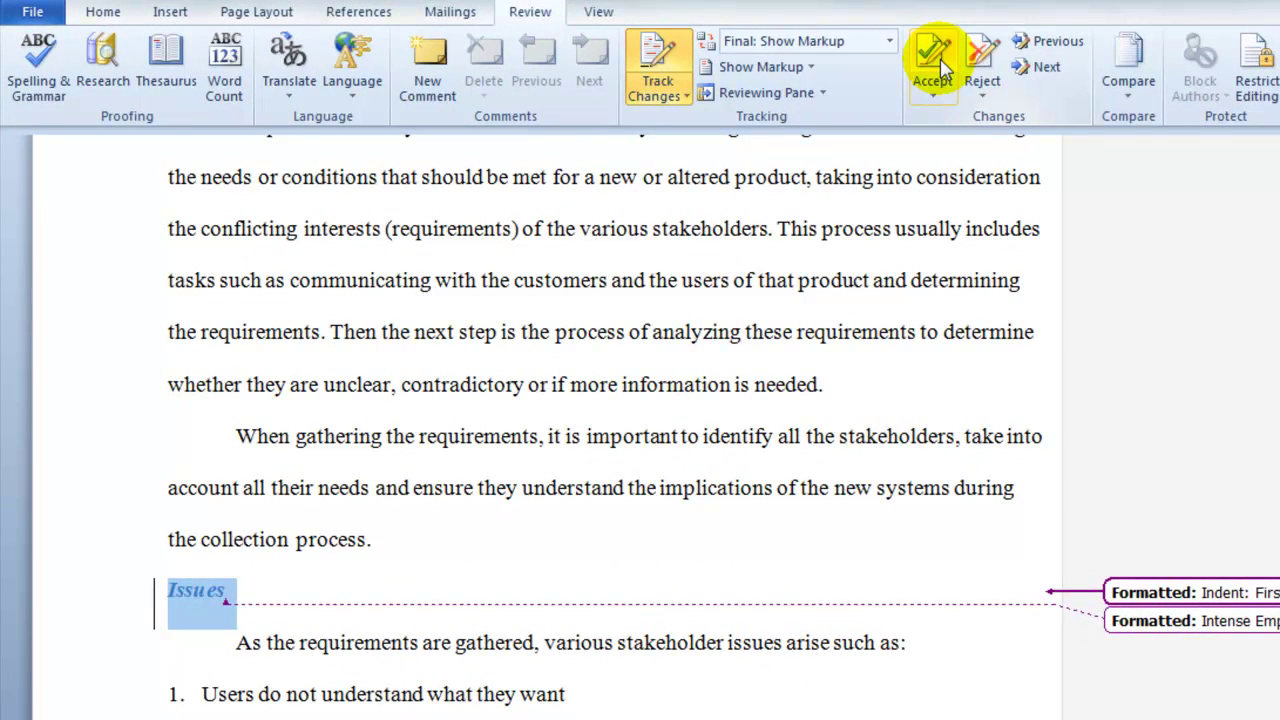
left_click(938, 70)
left_click(938, 70)
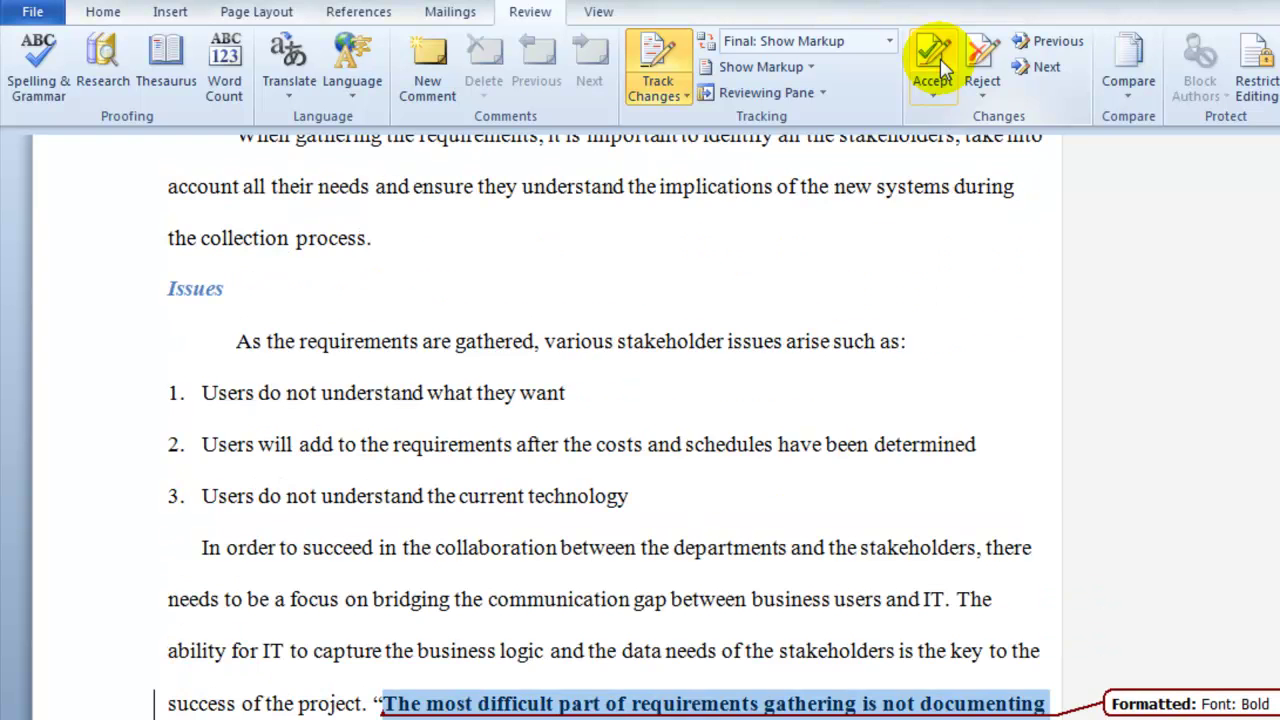
scroll(751, 394, "down", 1)
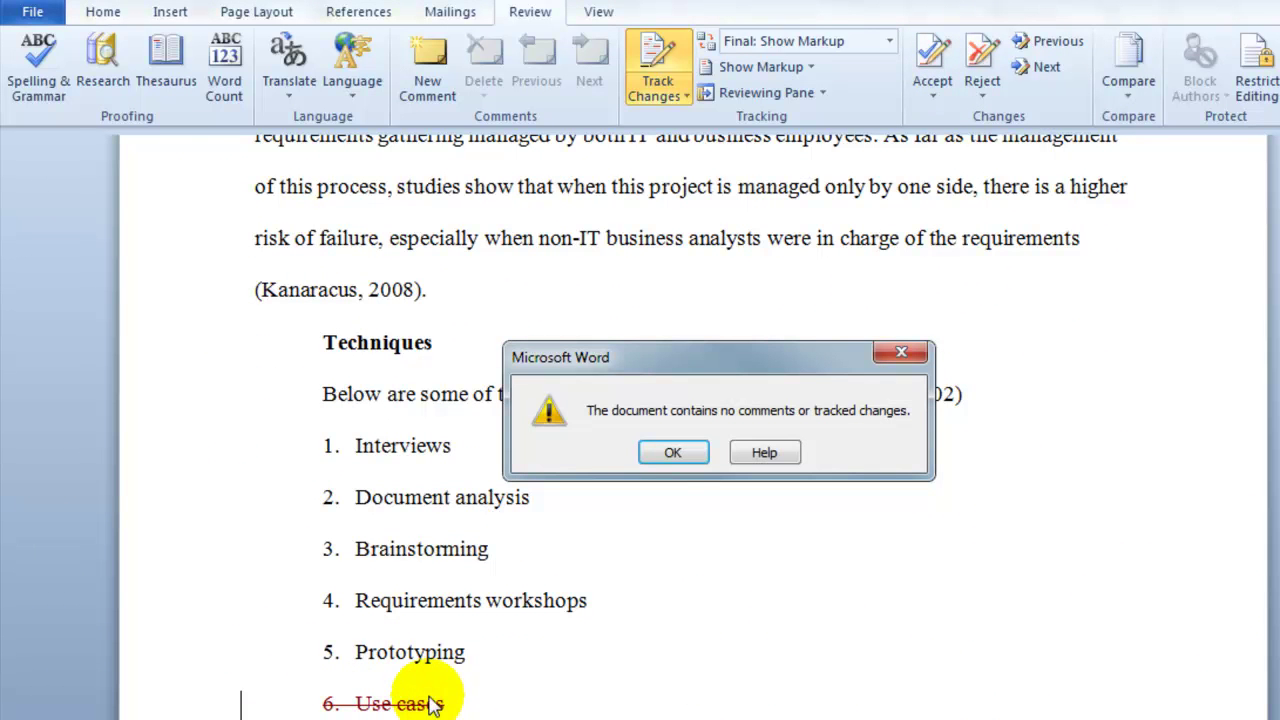
Dismiss the no-tracked-changes notice, review the document, and turn Track Changes off.
left_click(673, 452)
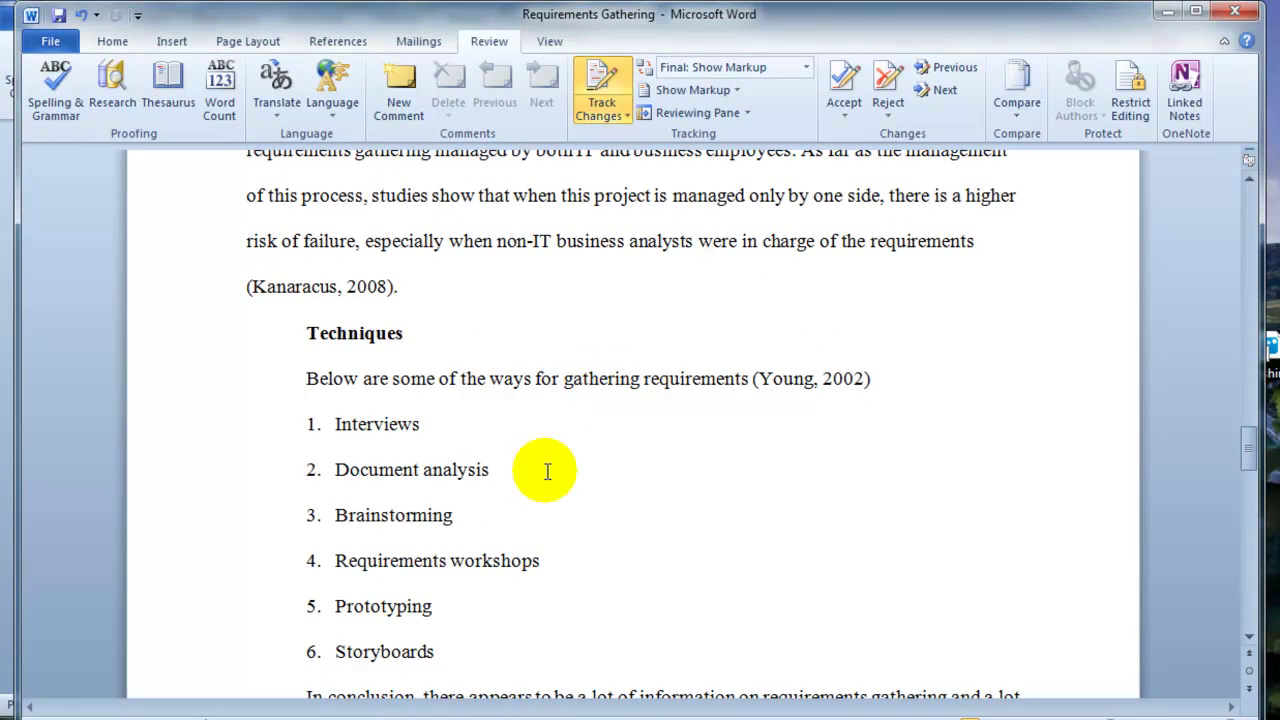
scroll(620, 420, "down", 2)
scroll(657, 337, "up", 5)
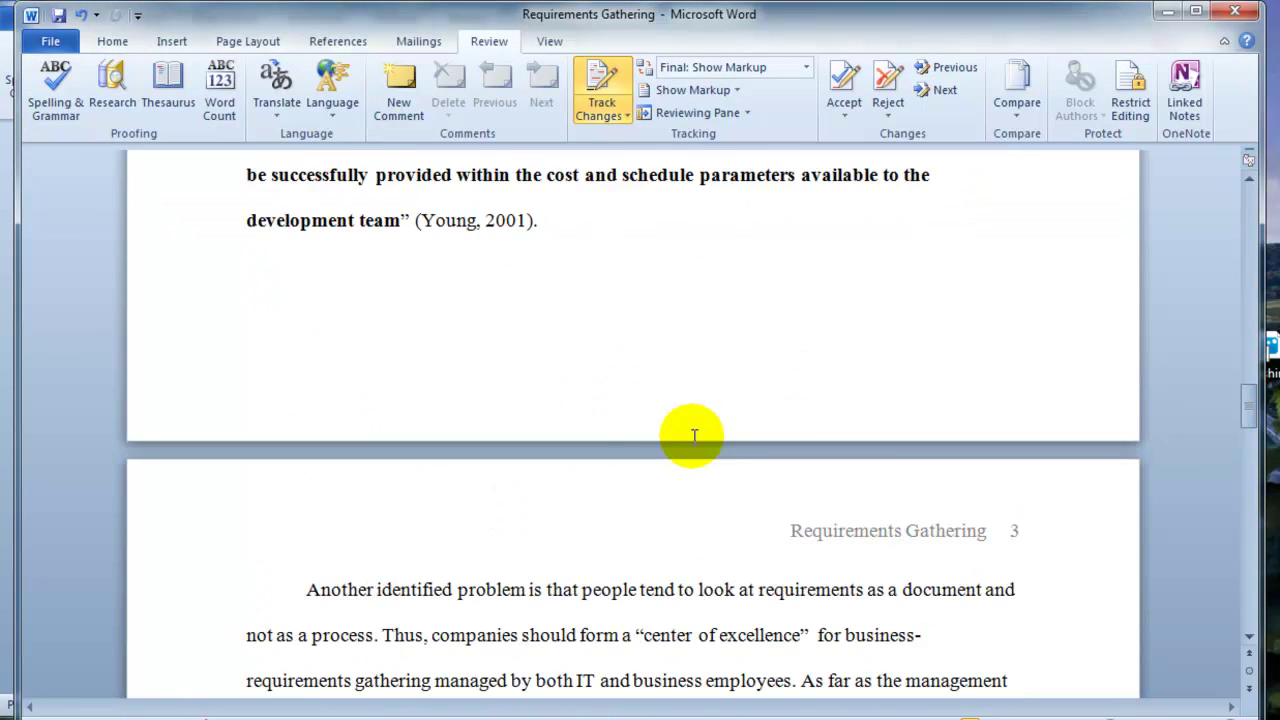
scroll(697, 450, "down", 1)
scroll(697, 450, "up", 7)
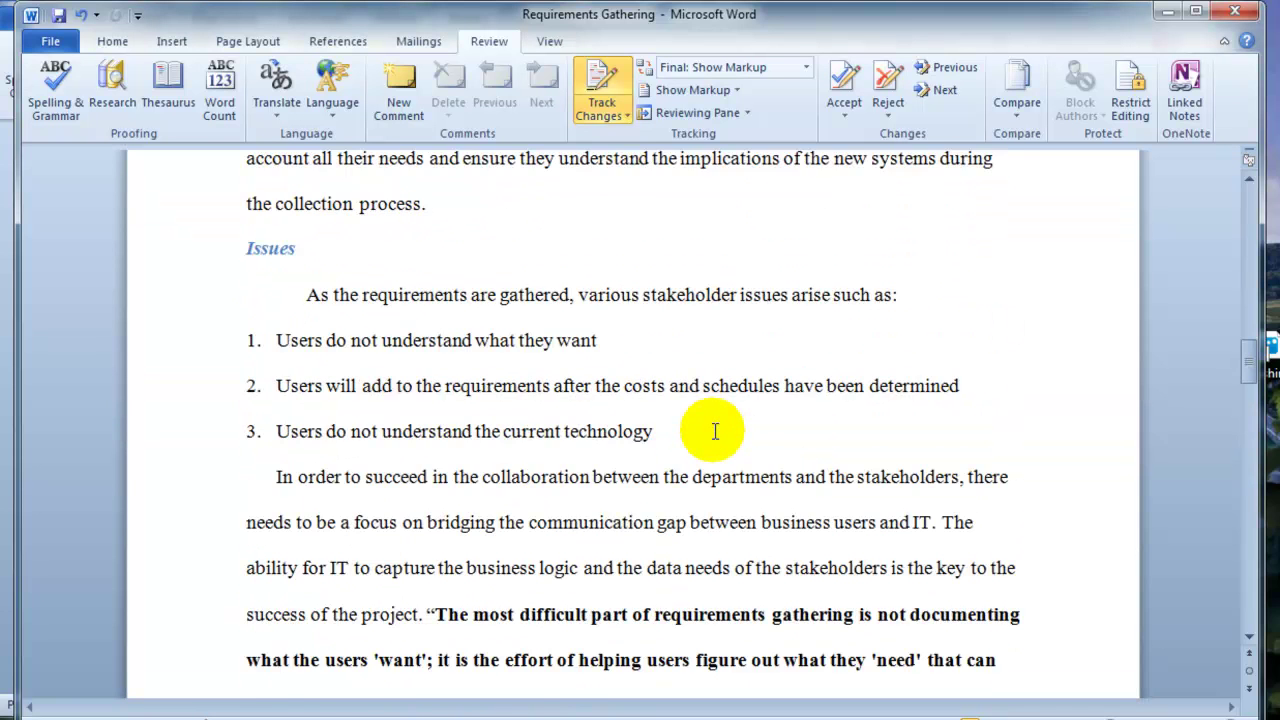
scroll(715, 431, "up", 4)
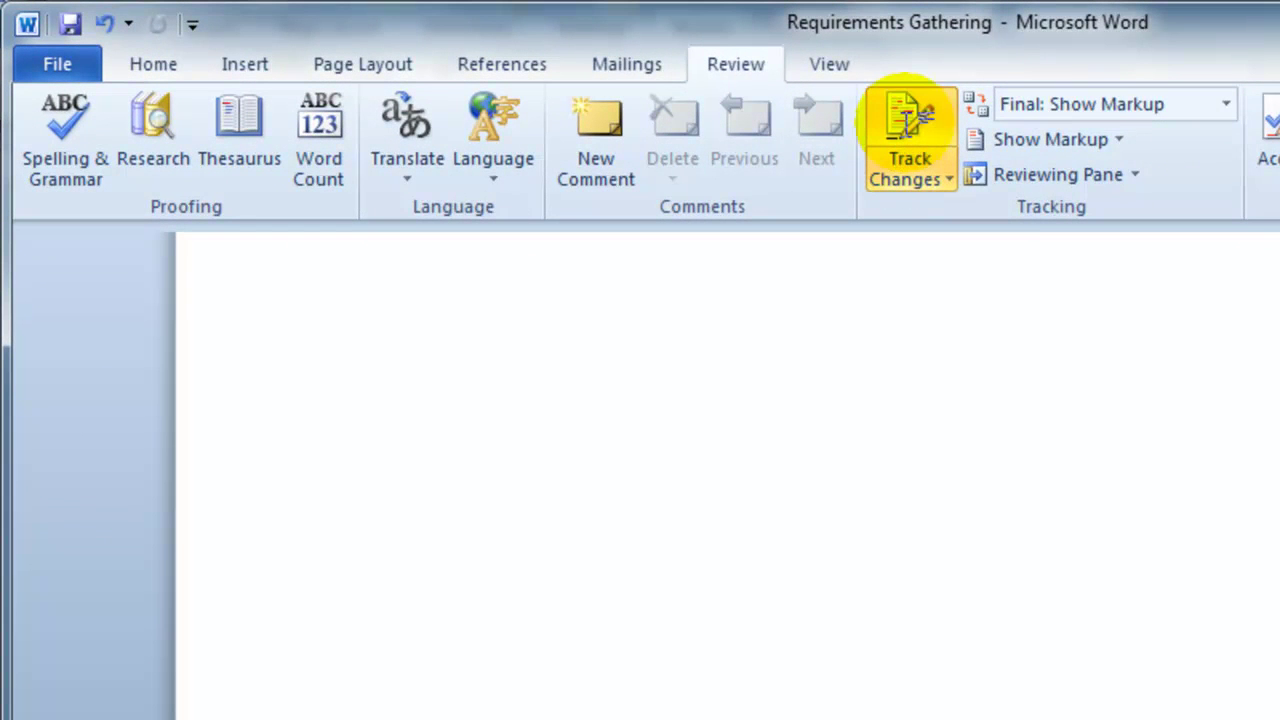
left_click(913, 122)
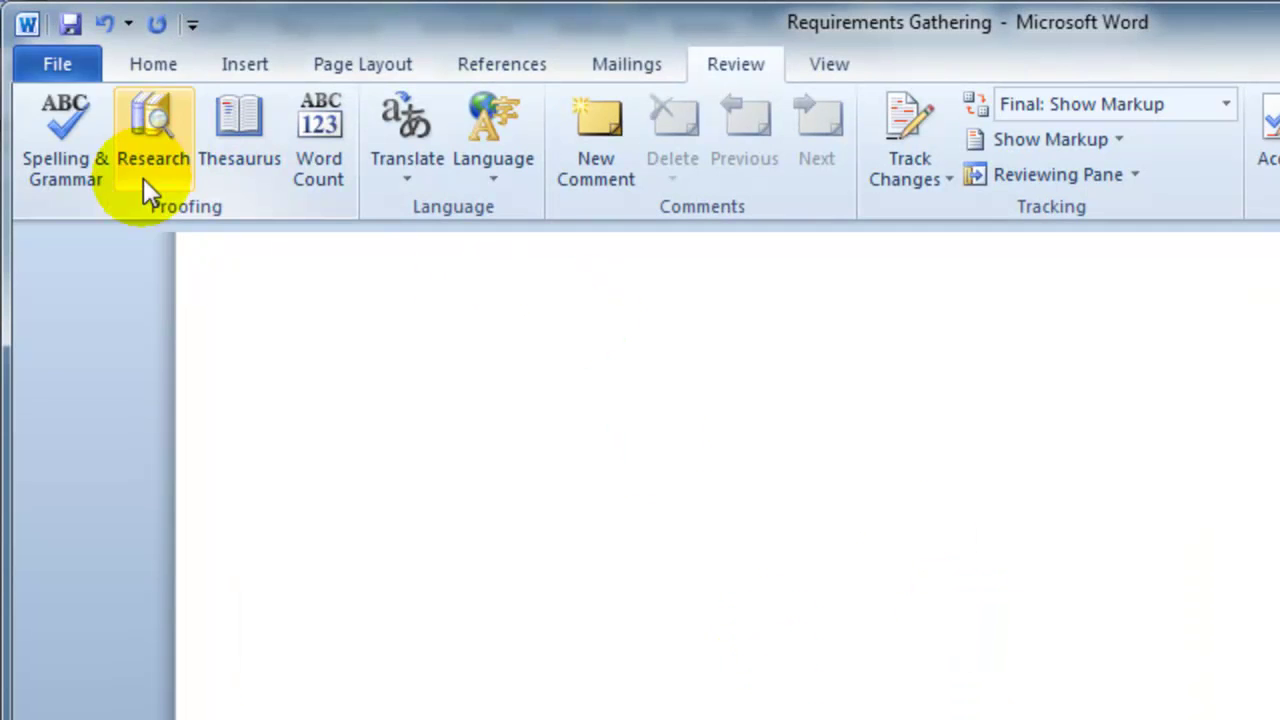
Go to File > Info for Requirements Gathering and expand the Check for Issues dropdown.
left_click(71, 69)
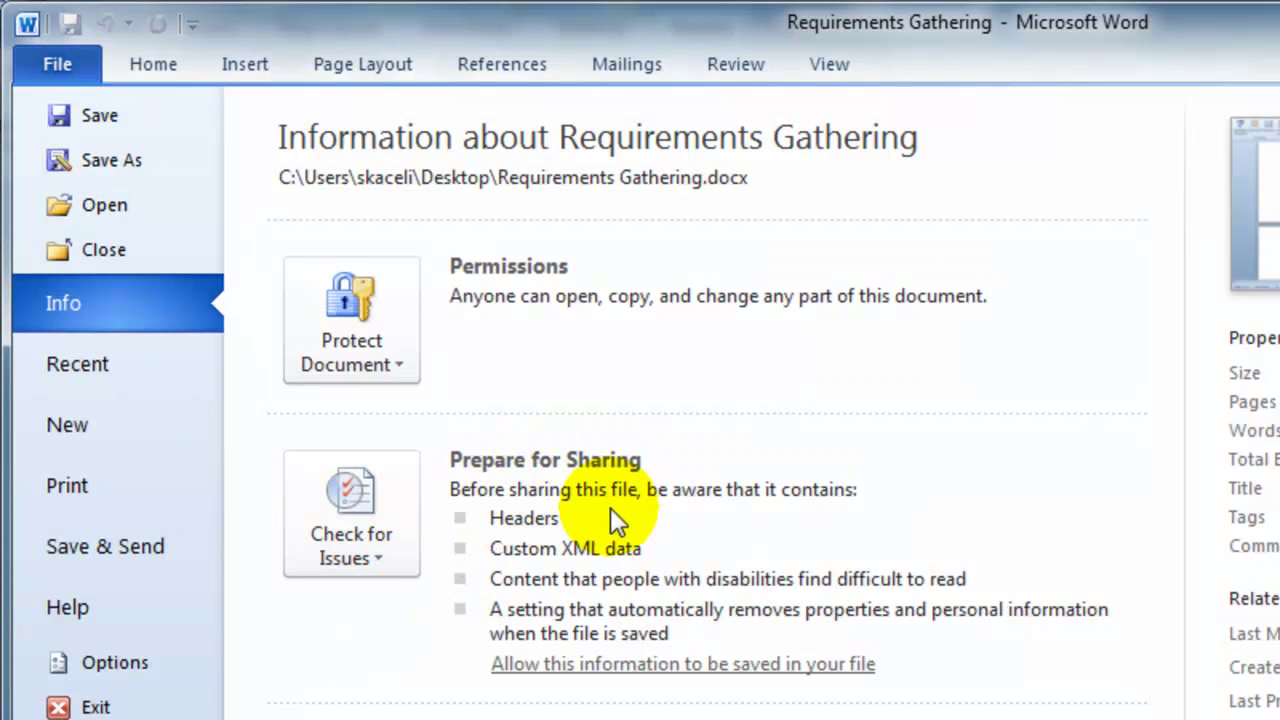
mouse_move(601, 509)
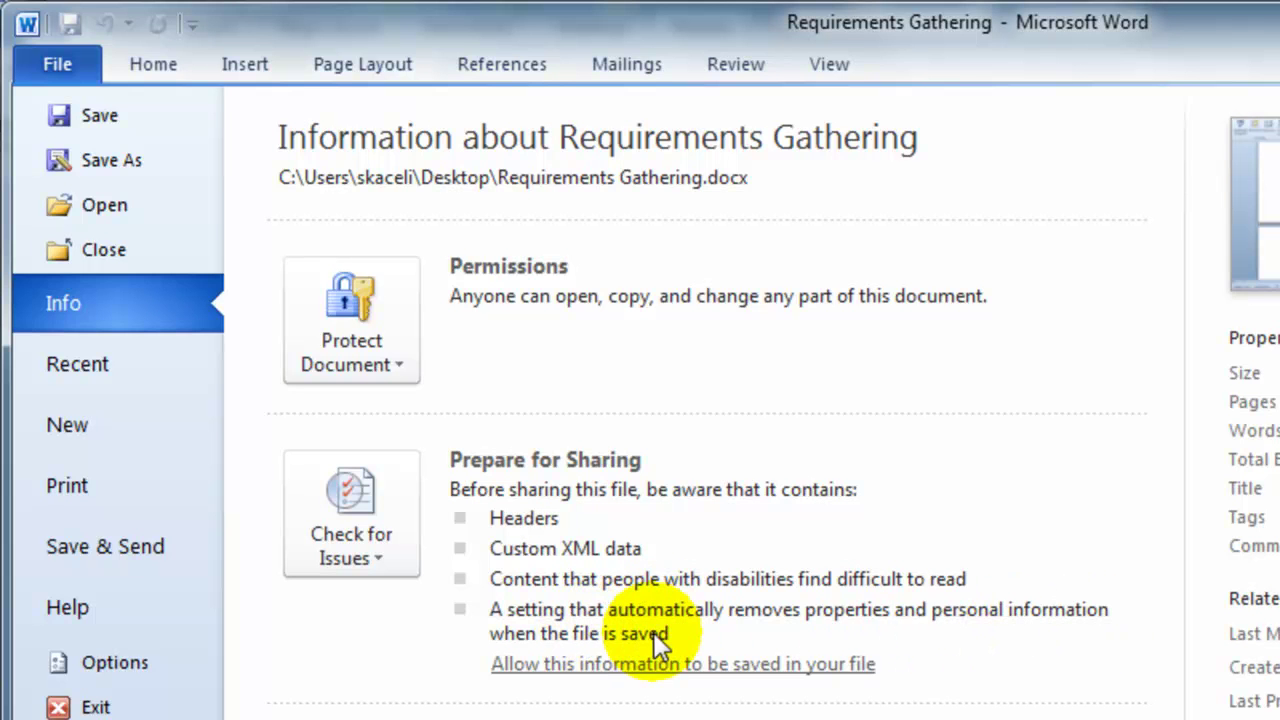
left_click(405, 562)
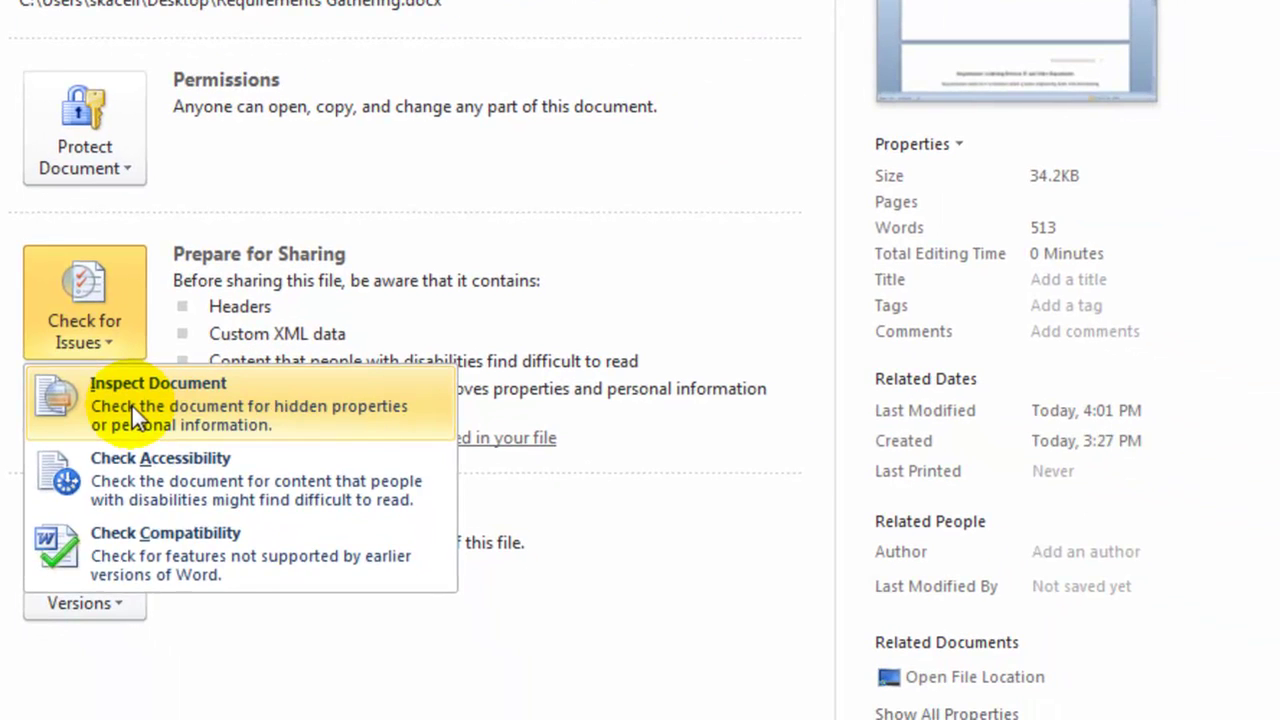
Save the document and run Document Inspector with Headers, Footers, and Watermarks excluded.
left_click(132, 406)
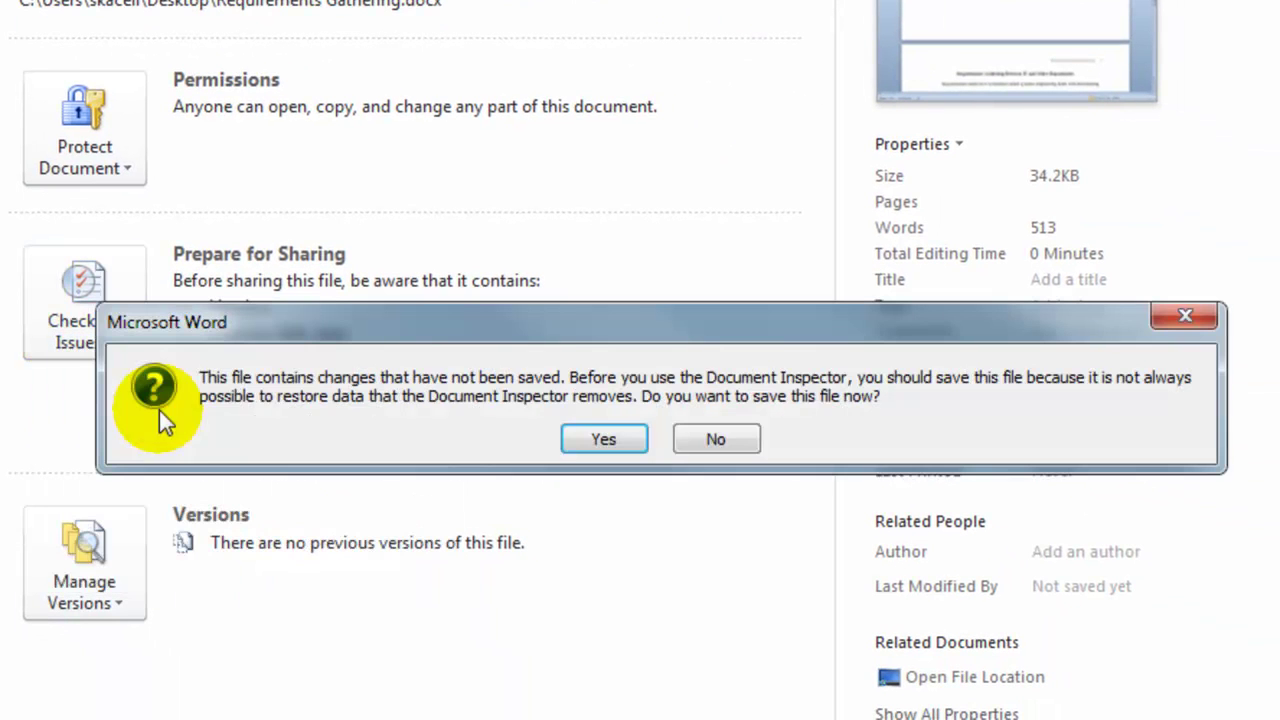
left_click(600, 440)
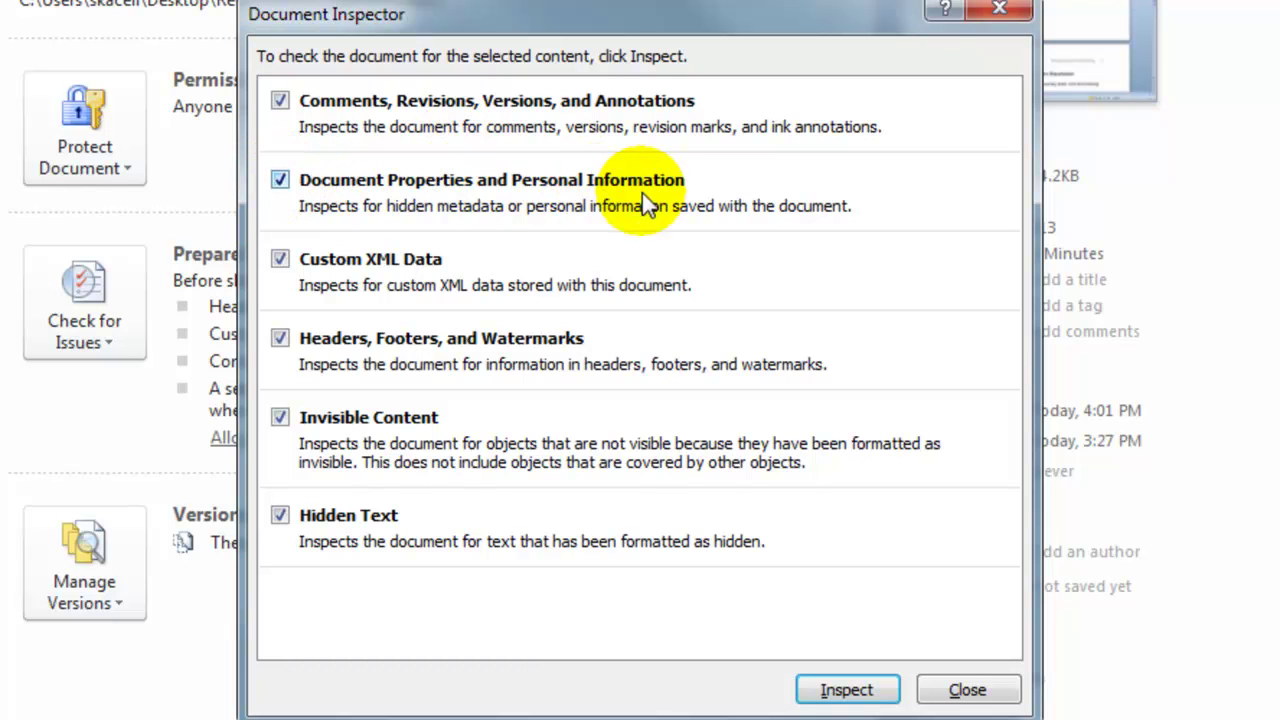
left_click(280, 340)
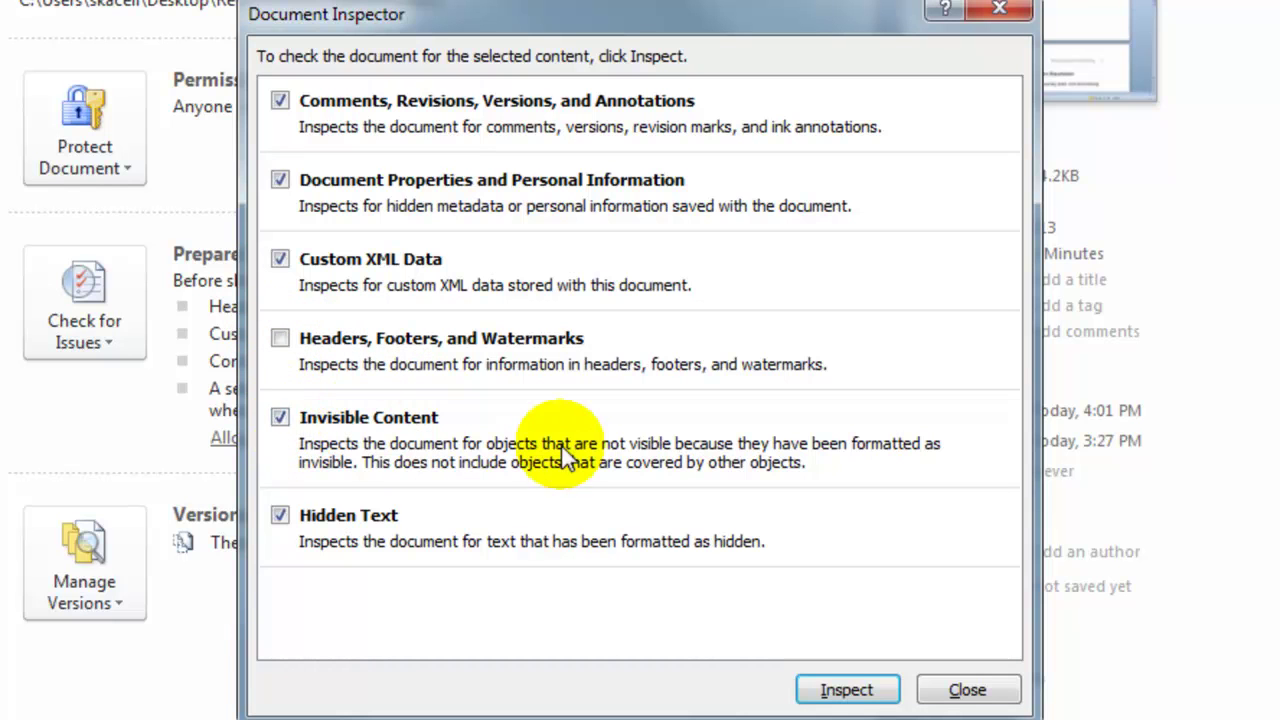
left_click(866, 694)
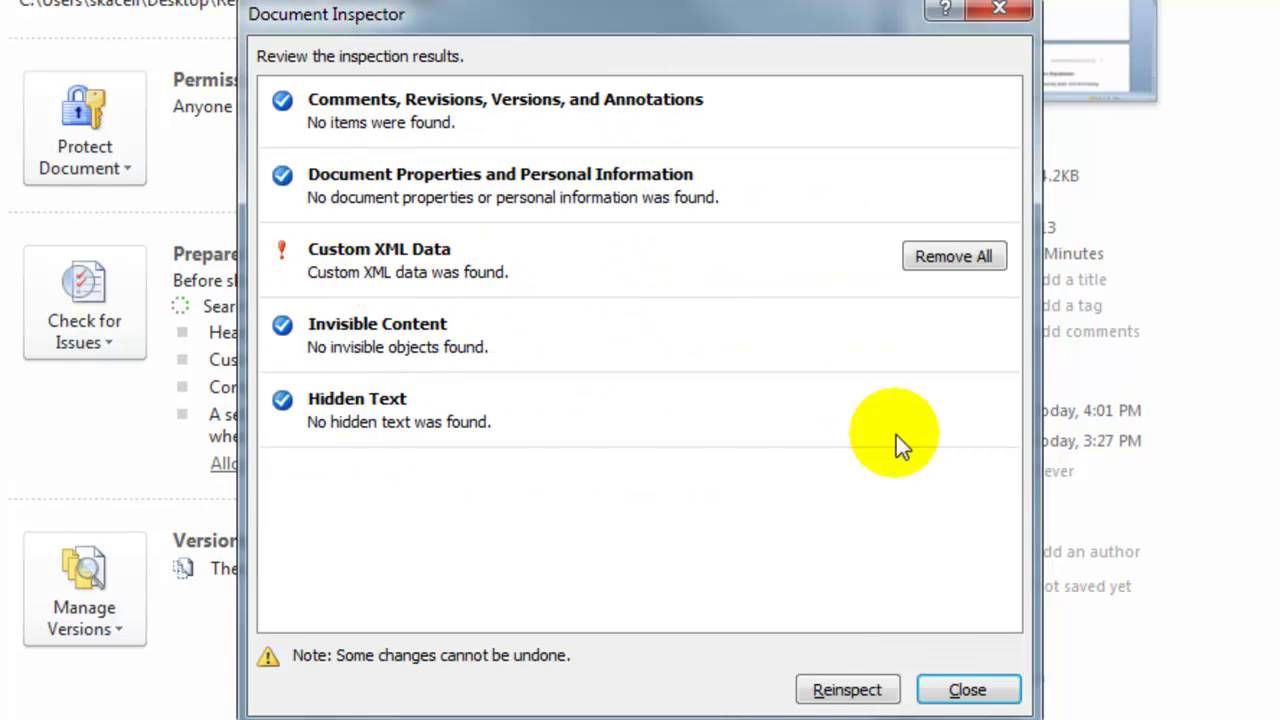
Remove all Custom XML Data, reinspect to confirm, and close the inspector.
left_click(961, 260)
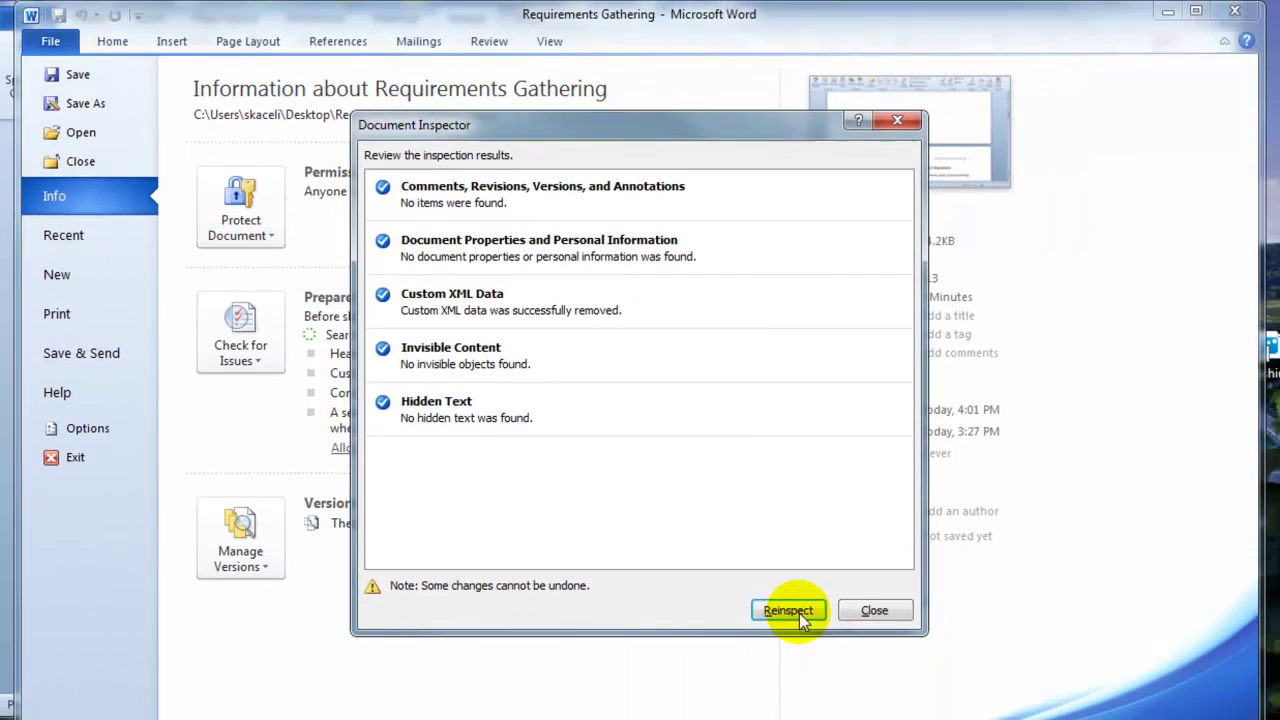
left_click(788, 610)
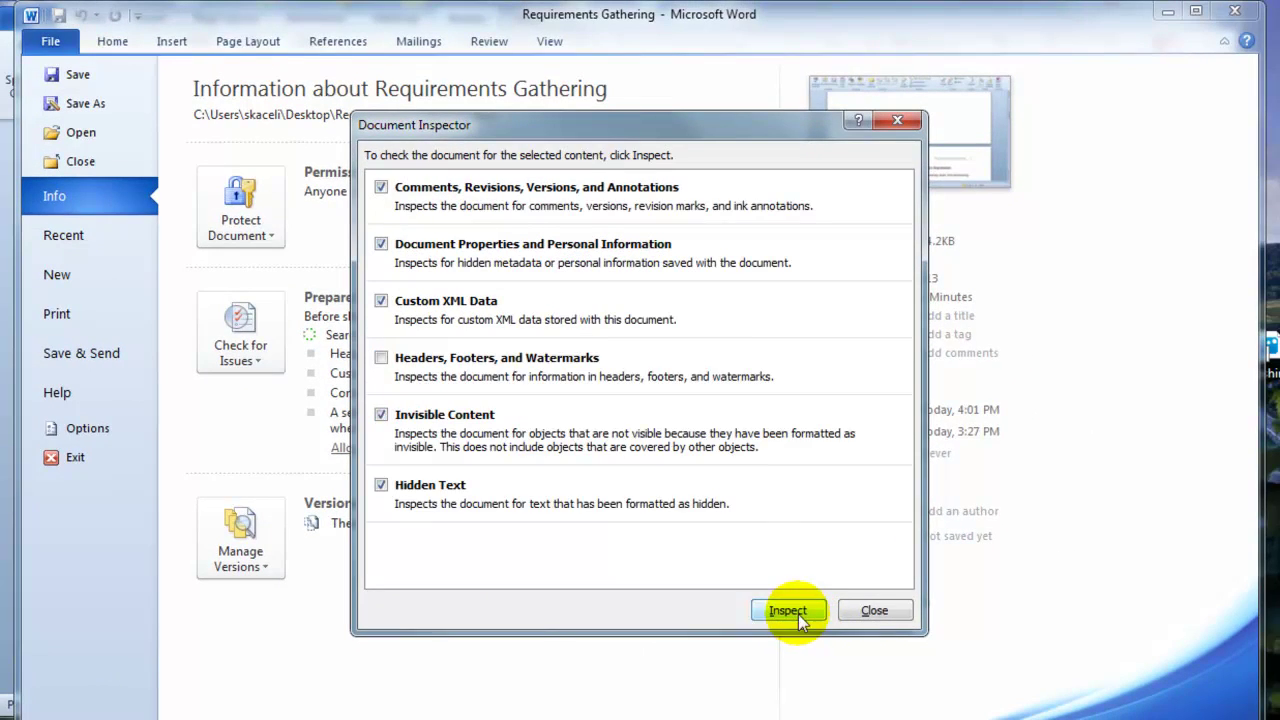
left_click(798, 614)
left_click(884, 611)
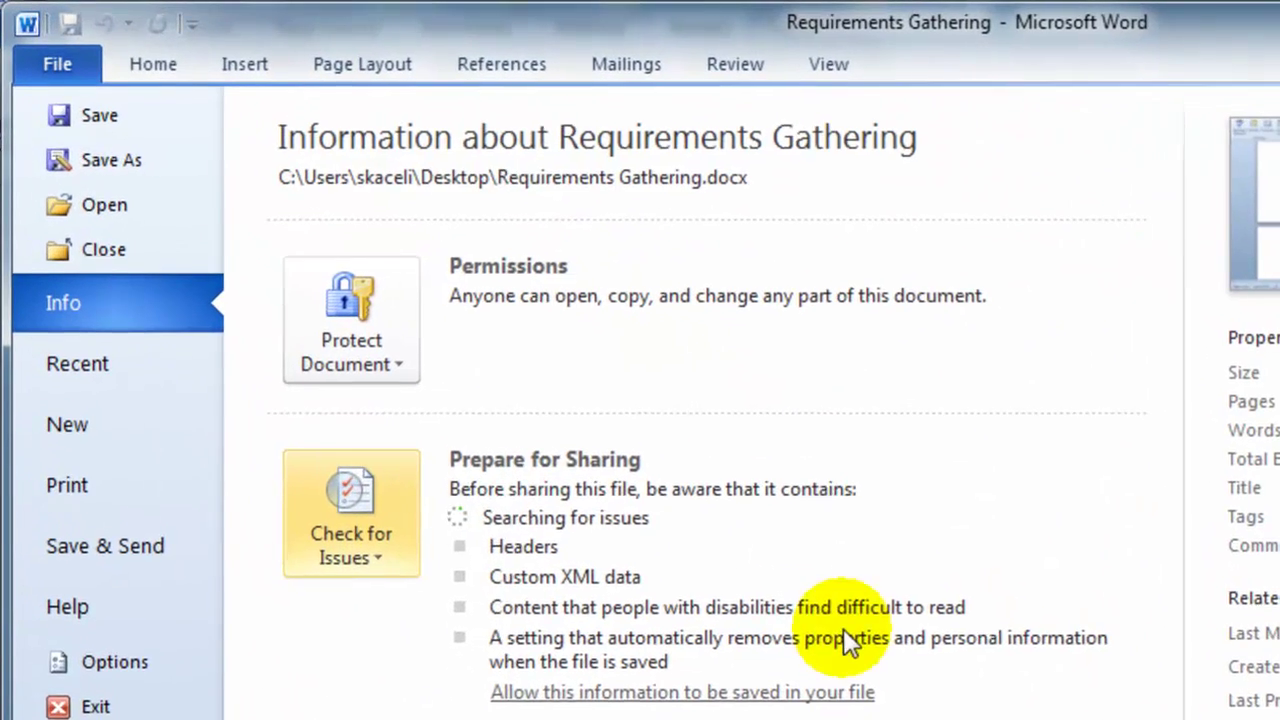
Leave Backstage for the Requirements Gathering document and show the Review tab's tracking tools.
left_click(153, 64)
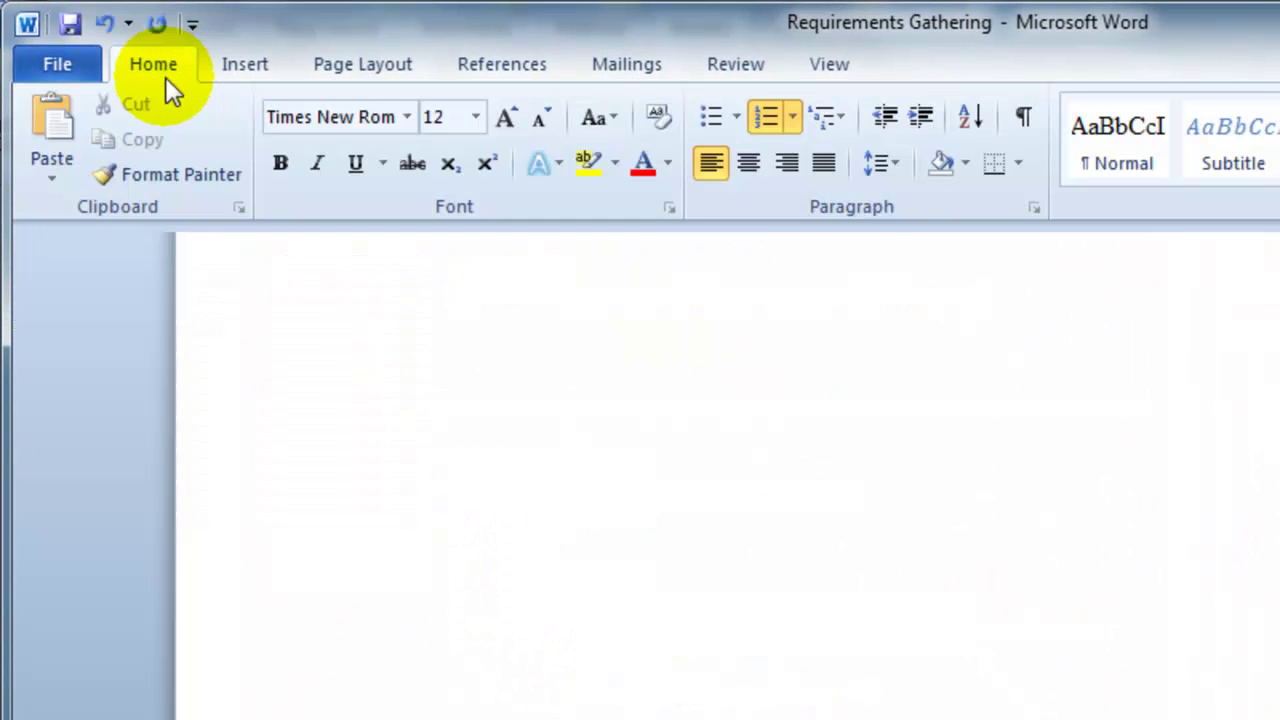
left_click(66, 64)
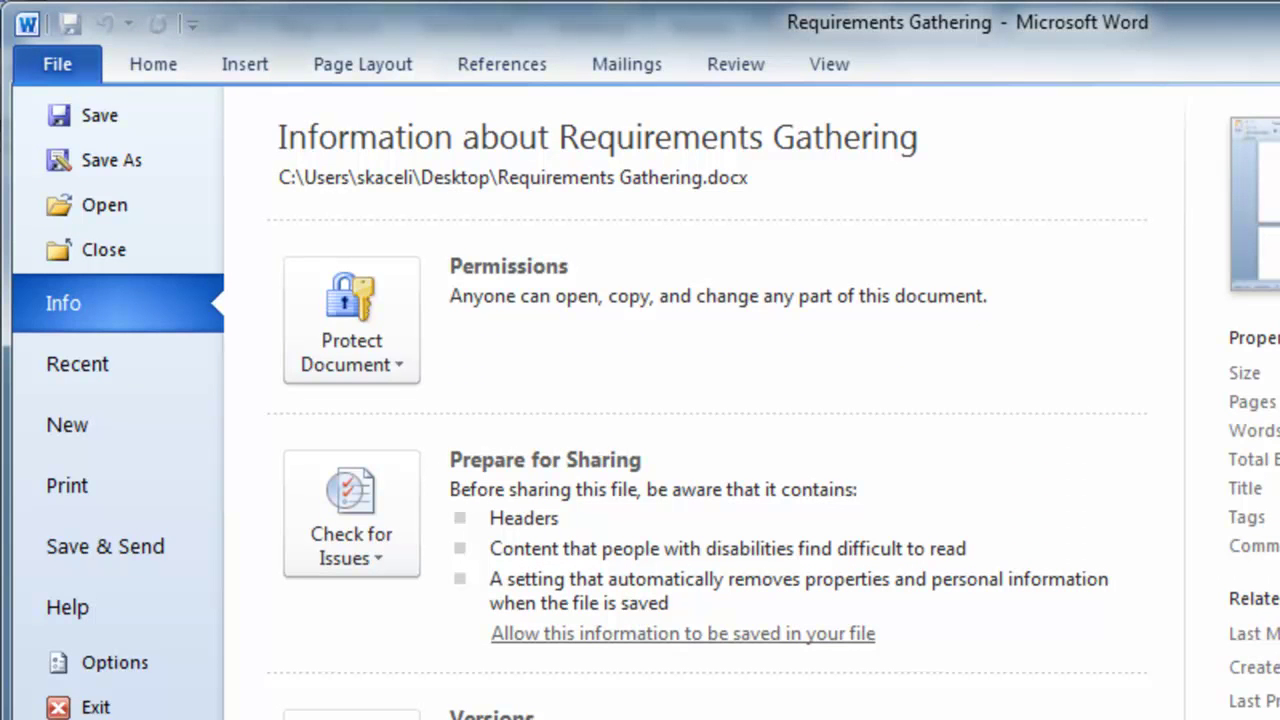
left_click(130, 65)
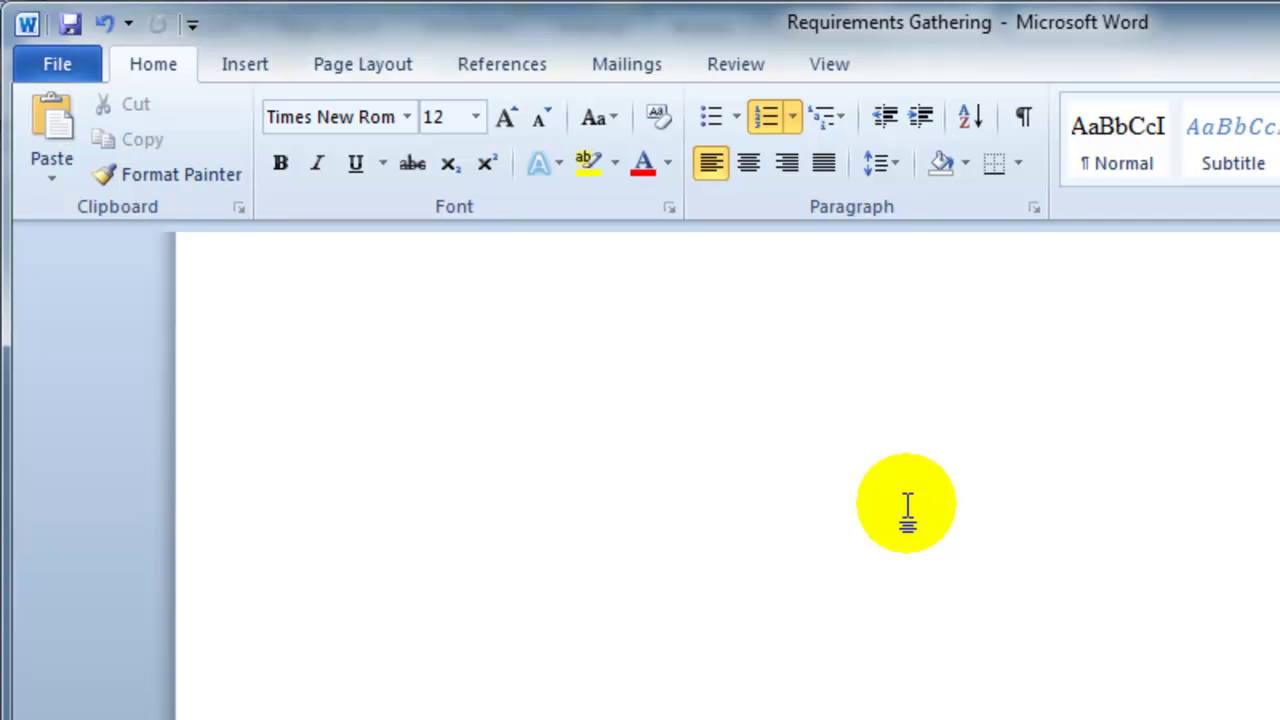
left_click(727, 68)
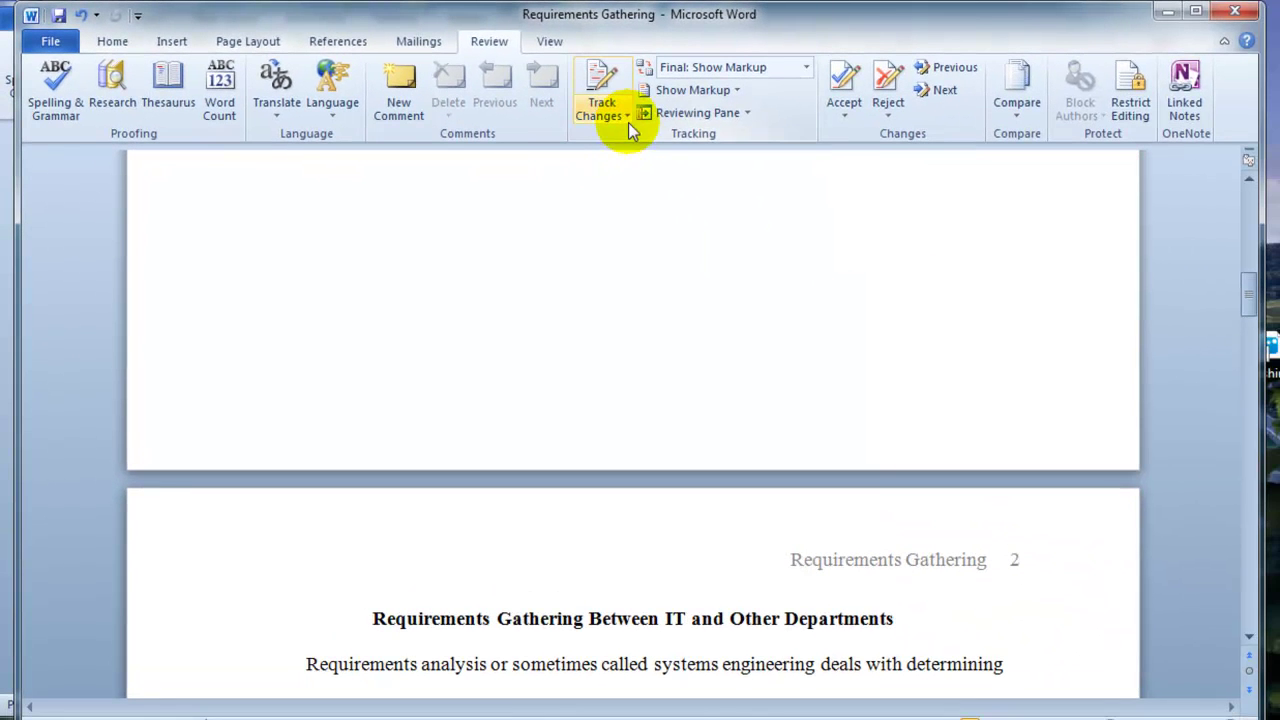
left_click(893, 172)
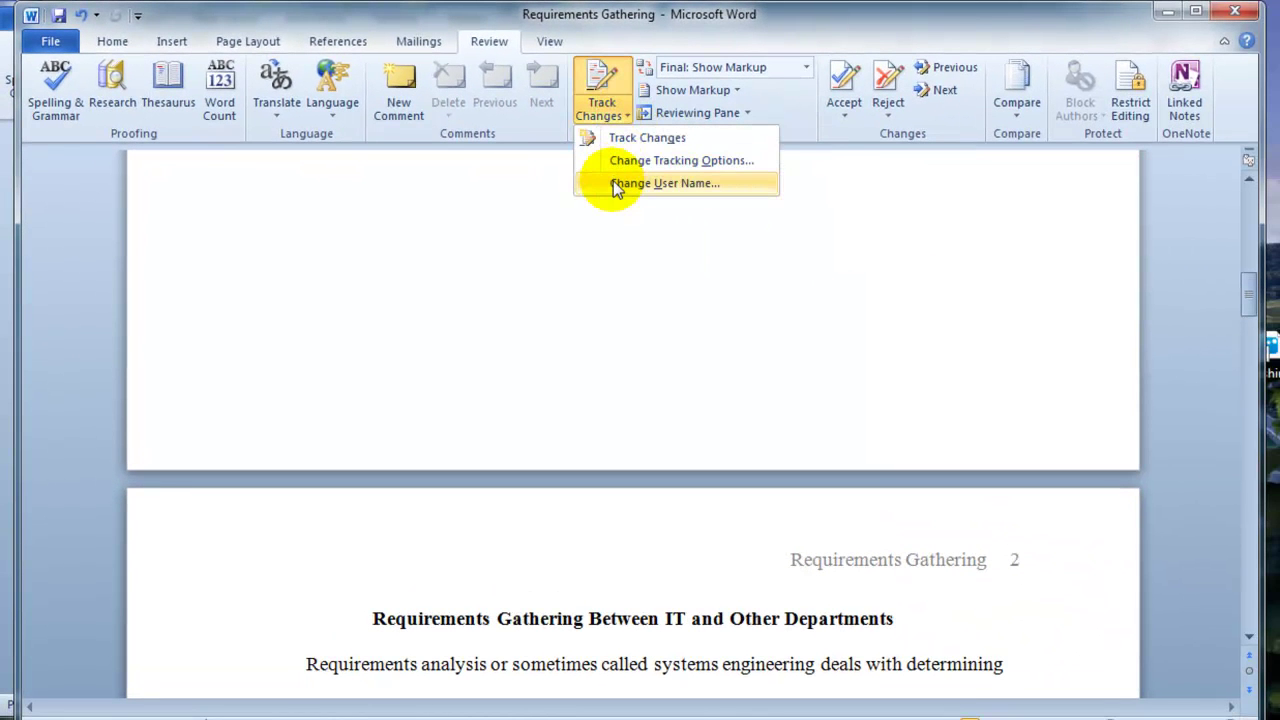
left_click(606, 628)
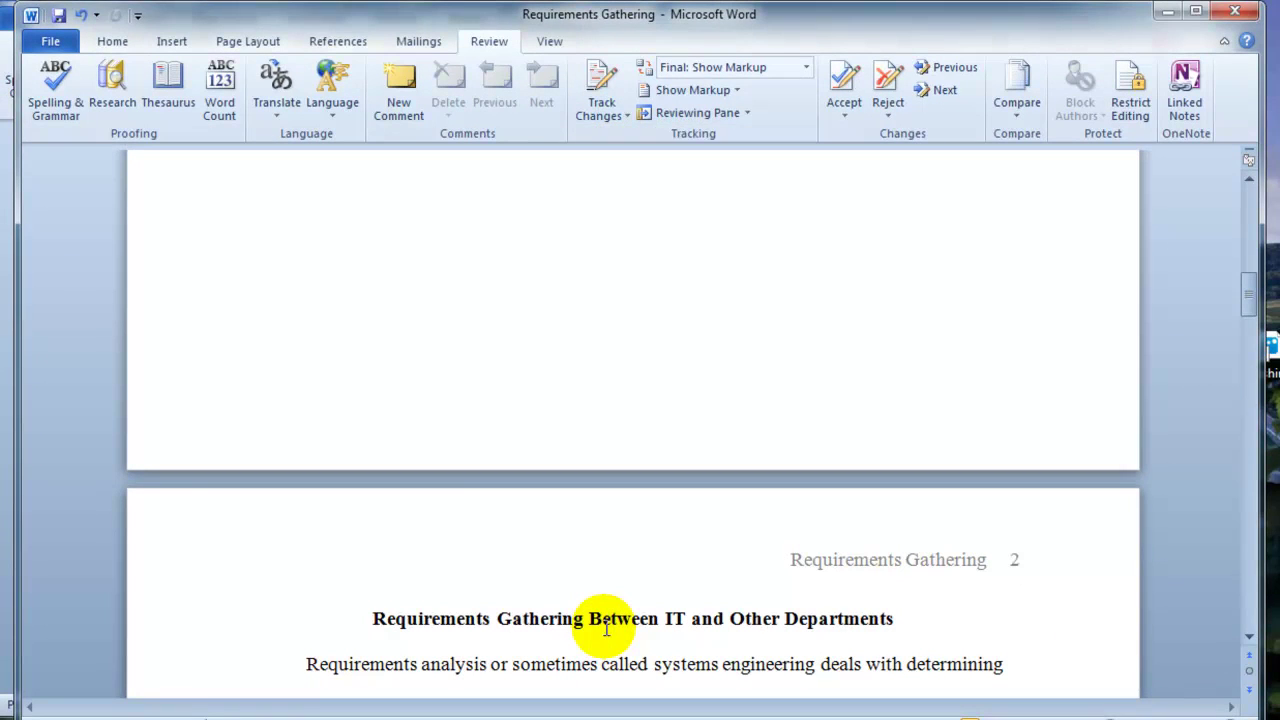